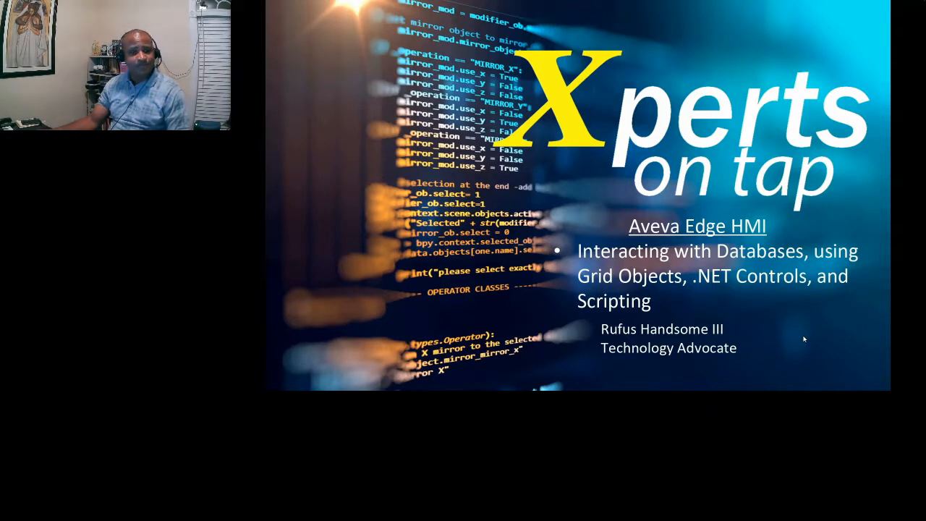
left_click(792, 333)
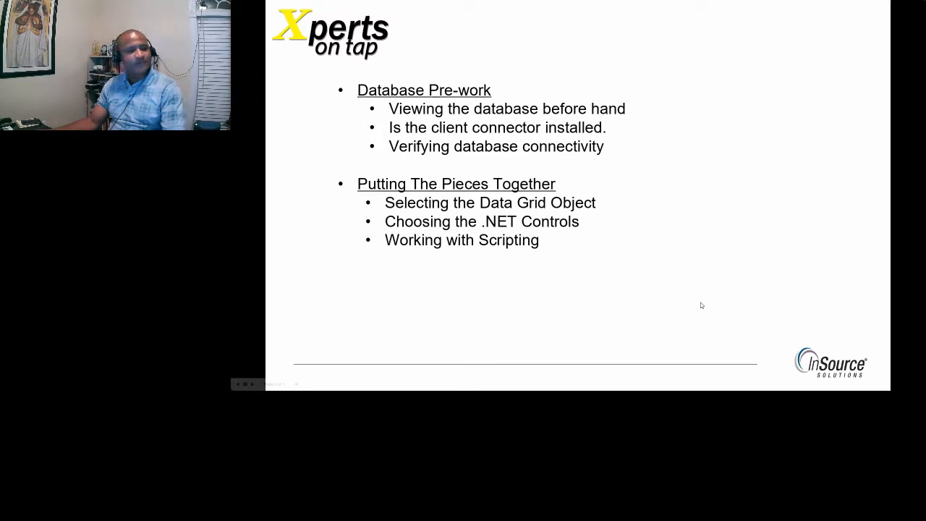
Switch to MySQL Workbench and examine the TotalSystem table in the SCADADB schema and its timestamped records
key("alt+Tab")
key("alt+Tab")
key("alt+Tab")
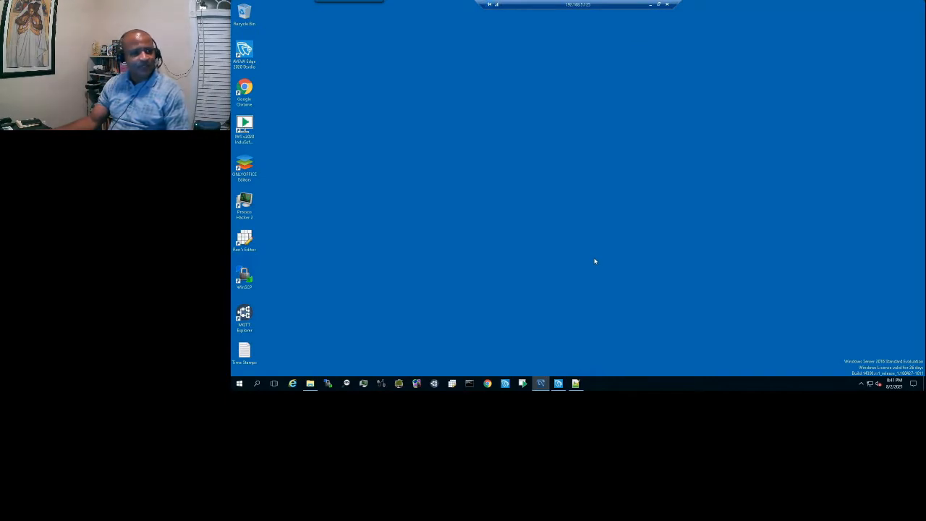
mouse_move(541, 384)
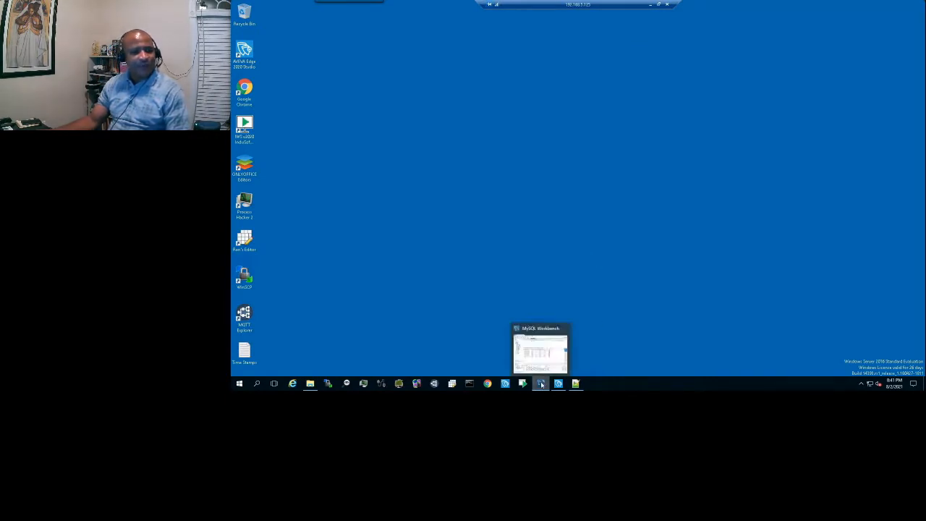
left_click(541, 384)
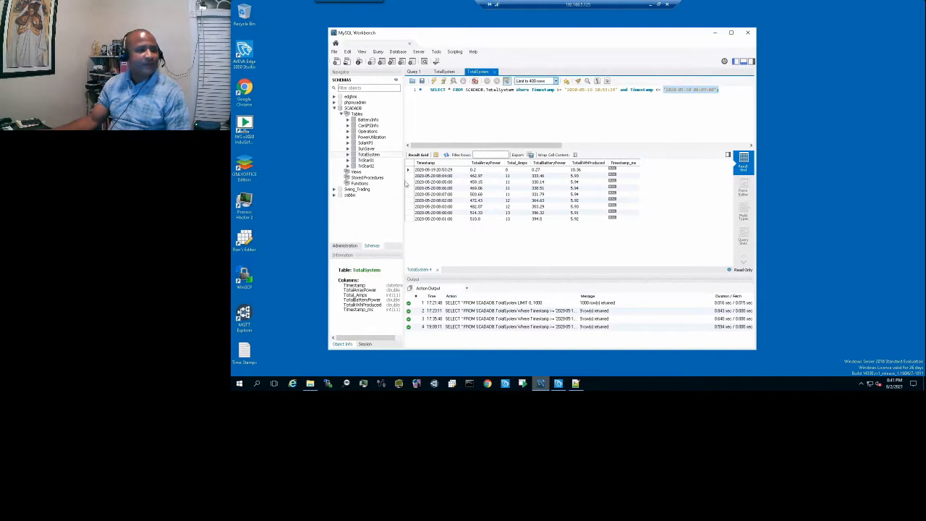
left_click(353, 109)
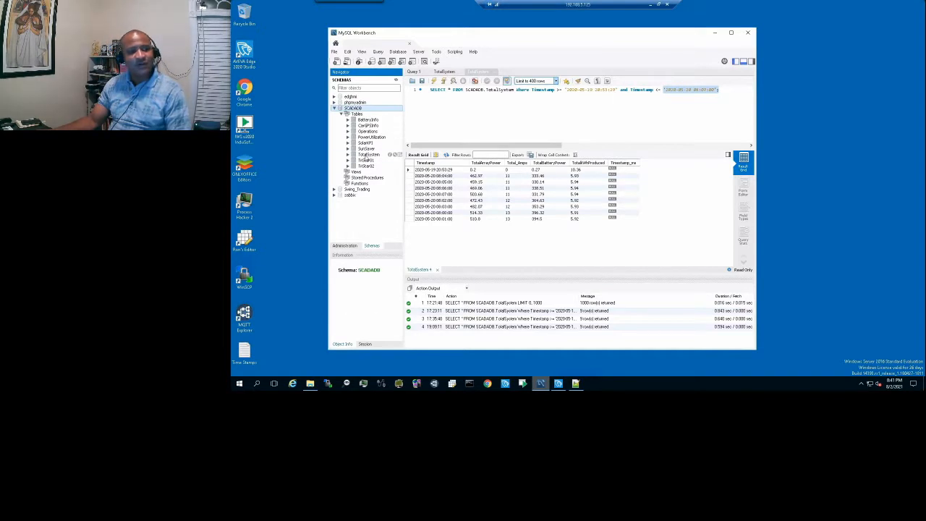
left_click(368, 155)
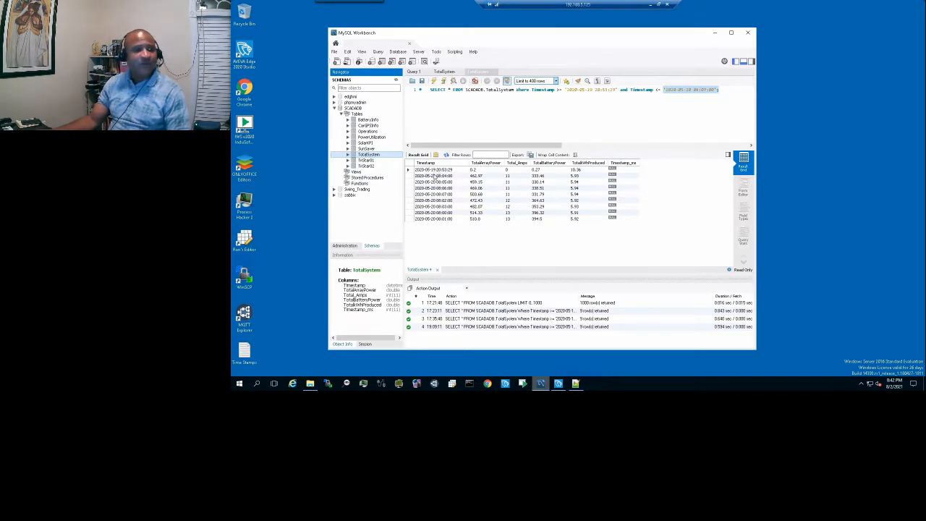
left_click(428, 171)
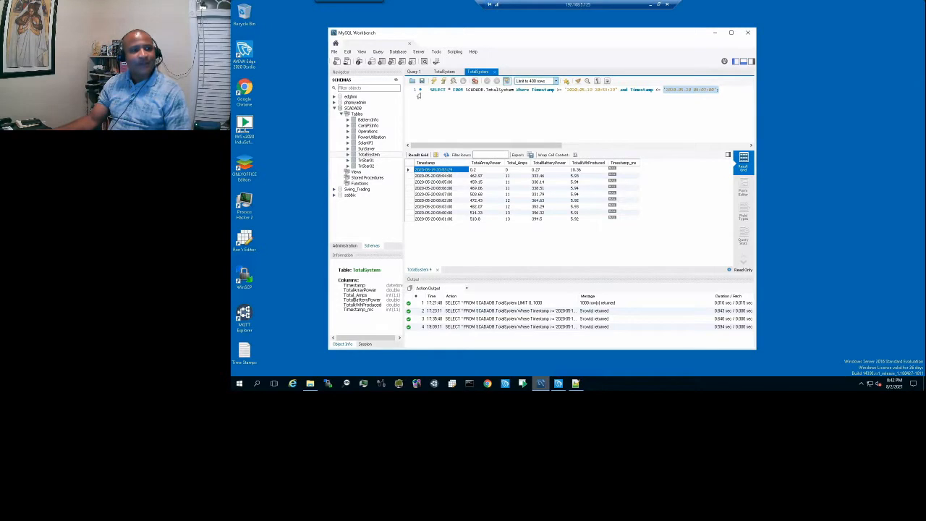
Examine the TotalSystem SELECT query and its starting Timestamp condition, and minimize MySQL Workbench
left_click(427, 91)
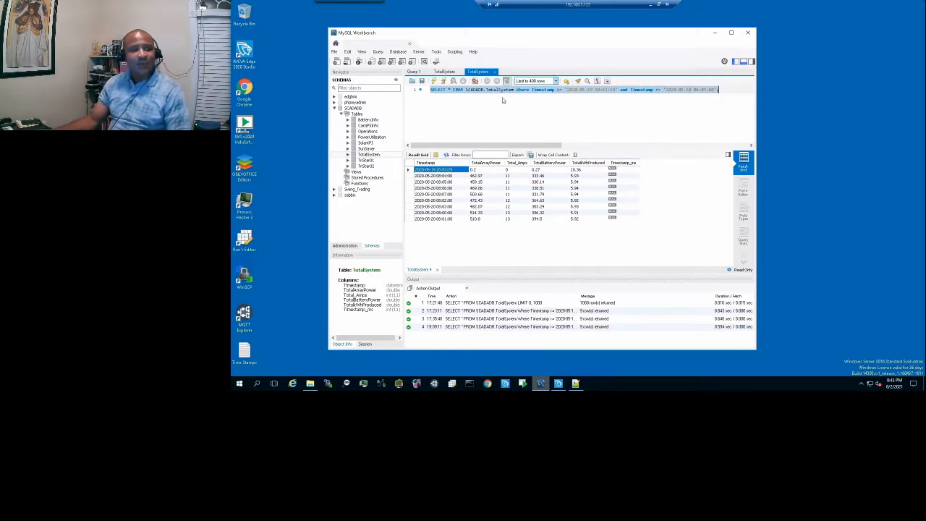
left_click(566, 90)
left_click_drag(566, 90, 614, 89)
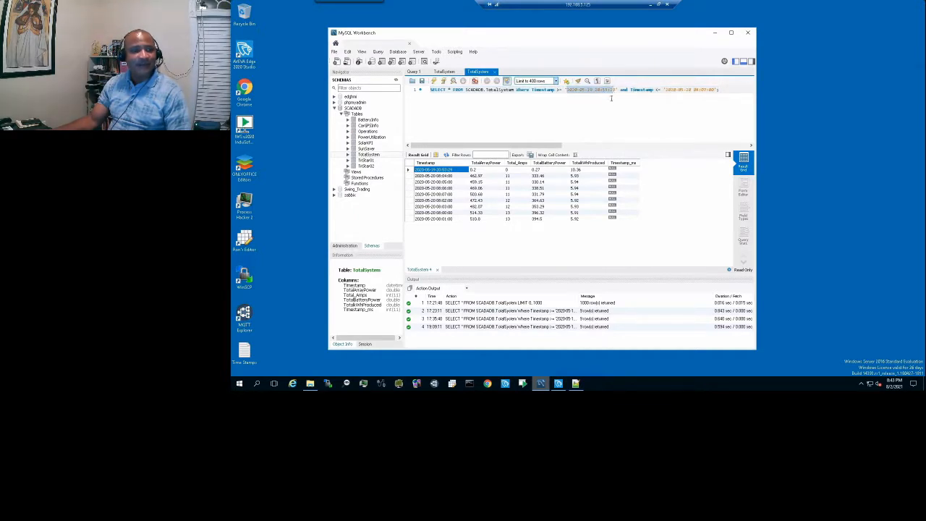
left_click_drag(616, 90, 564, 89)
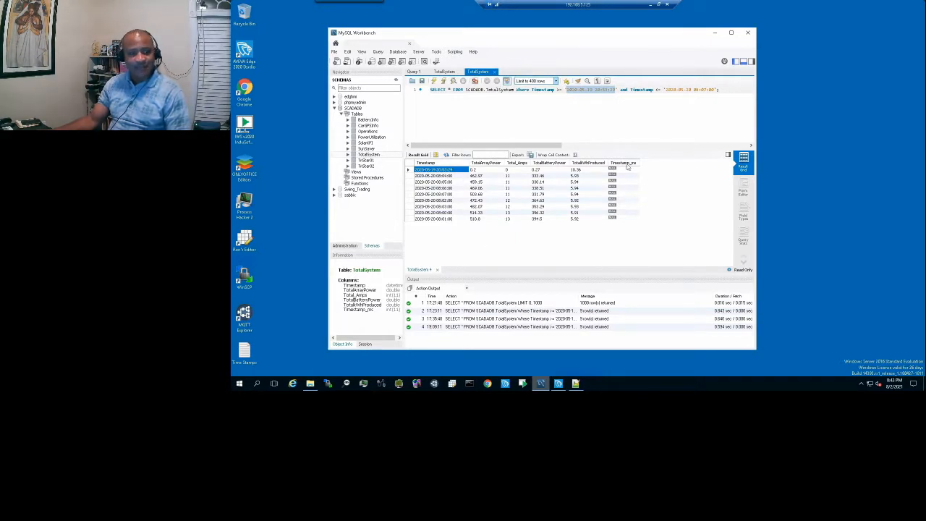
left_click(715, 34)
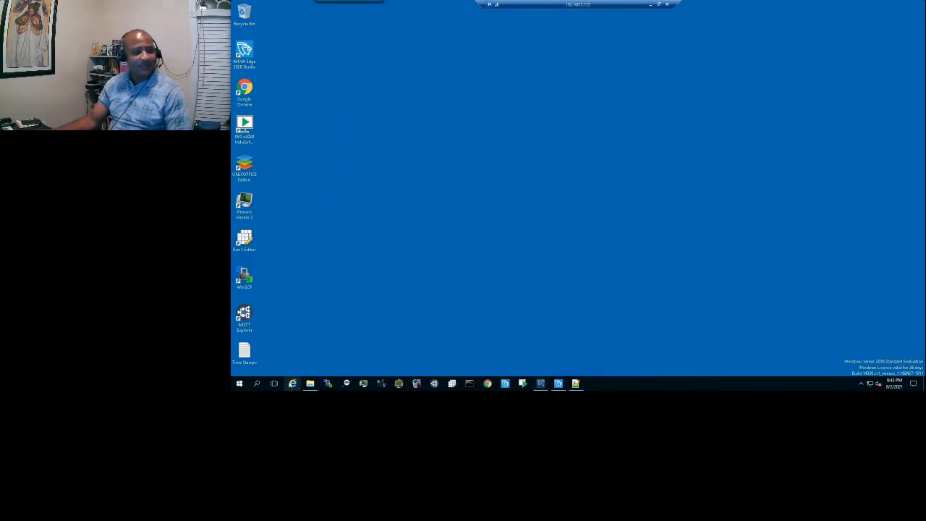
Find and open ODBC Data Sources (32-bit) and show the system data sources
left_click(240, 384)
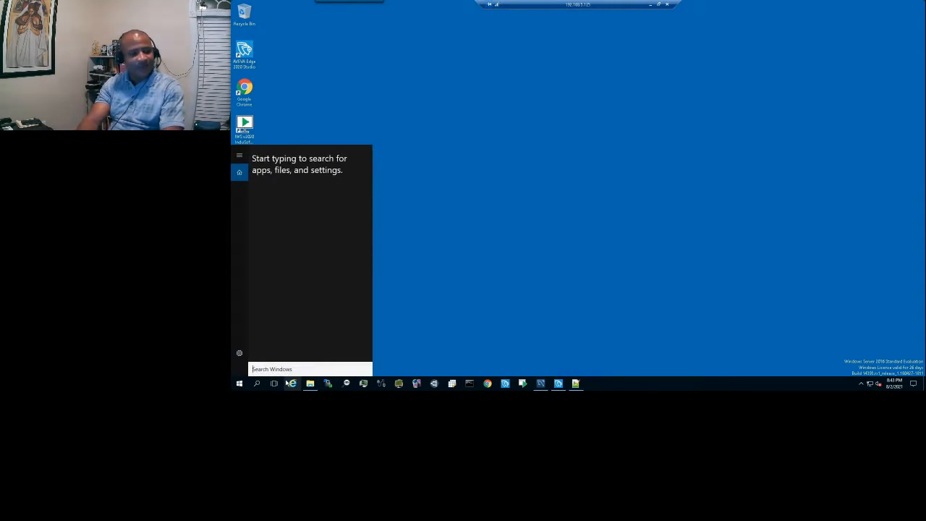
type("odbc")
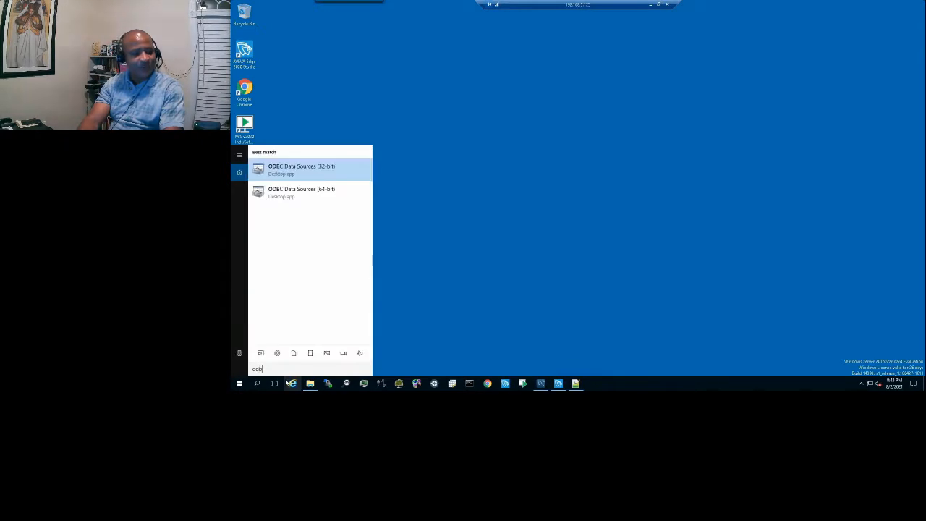
left_click(306, 173)
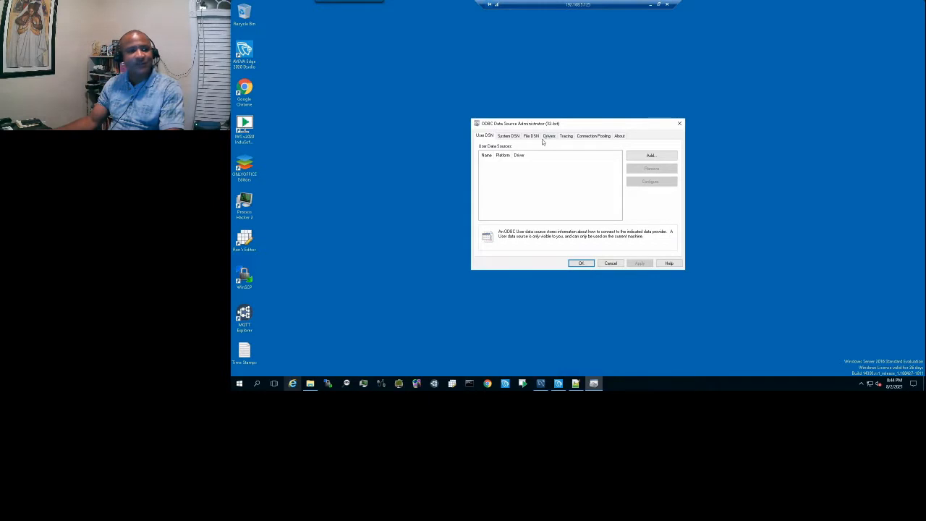
left_click(510, 137)
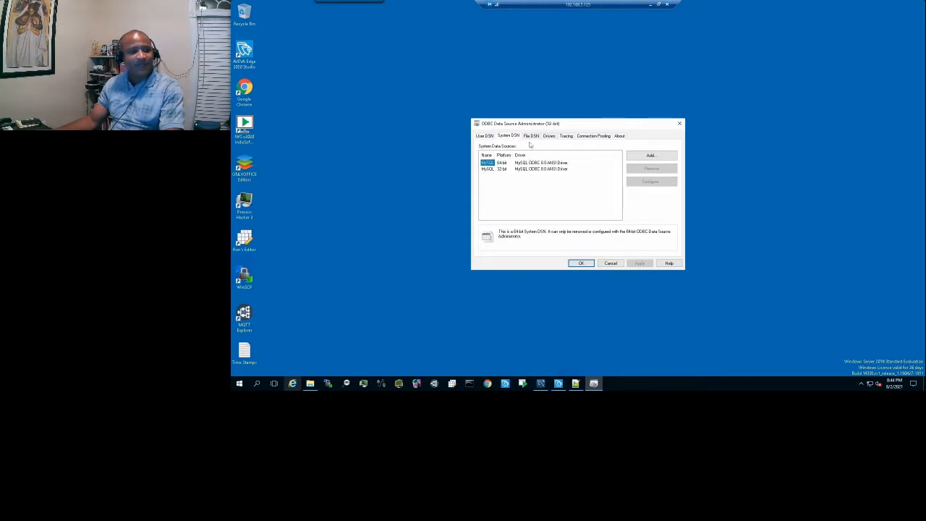
Open the configuration of the 32-bit MySQL system data source and review its TCP/IP server and user settings
left_click(488, 170)
left_click(489, 163)
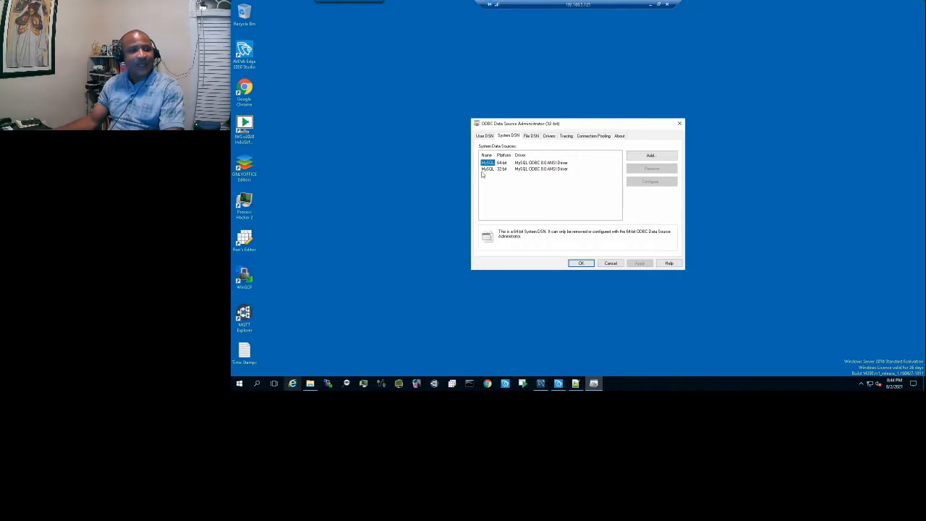
left_click(489, 170)
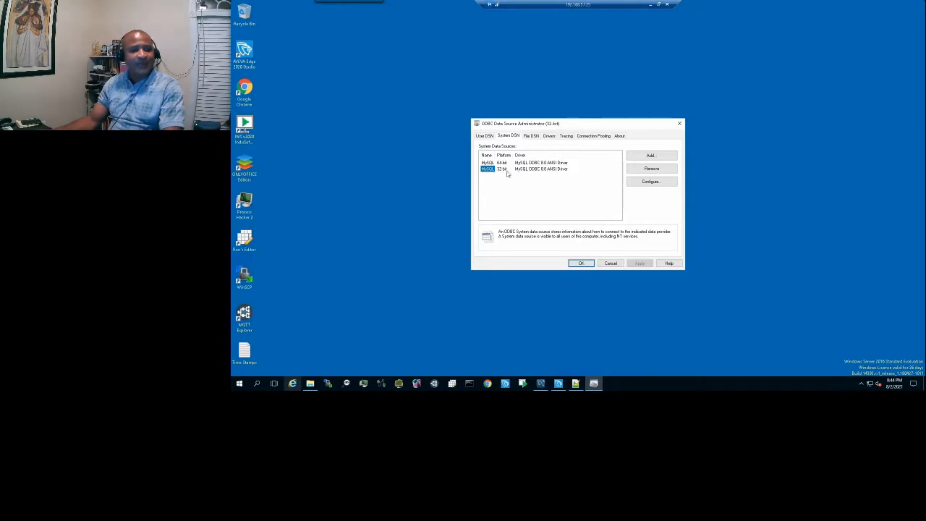
left_click(646, 181)
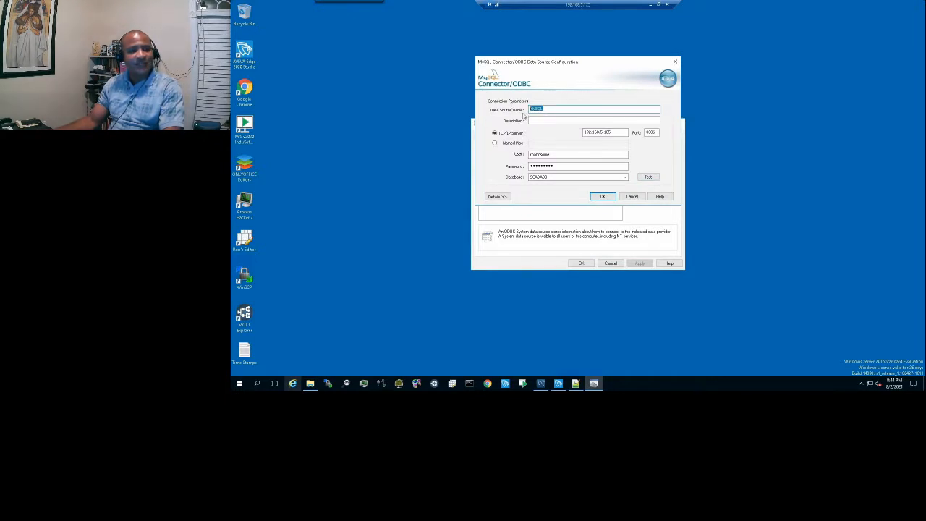
left_click_drag(614, 132, 566, 134)
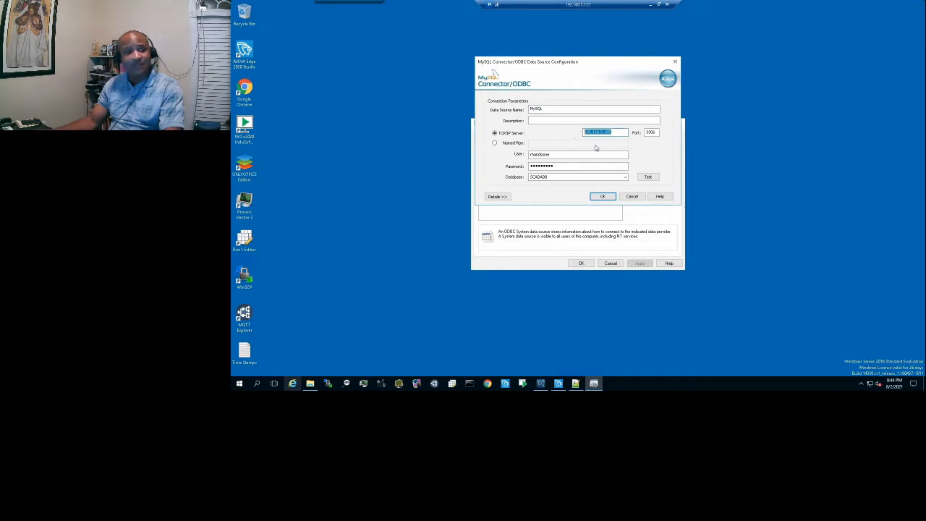
double_click(557, 154)
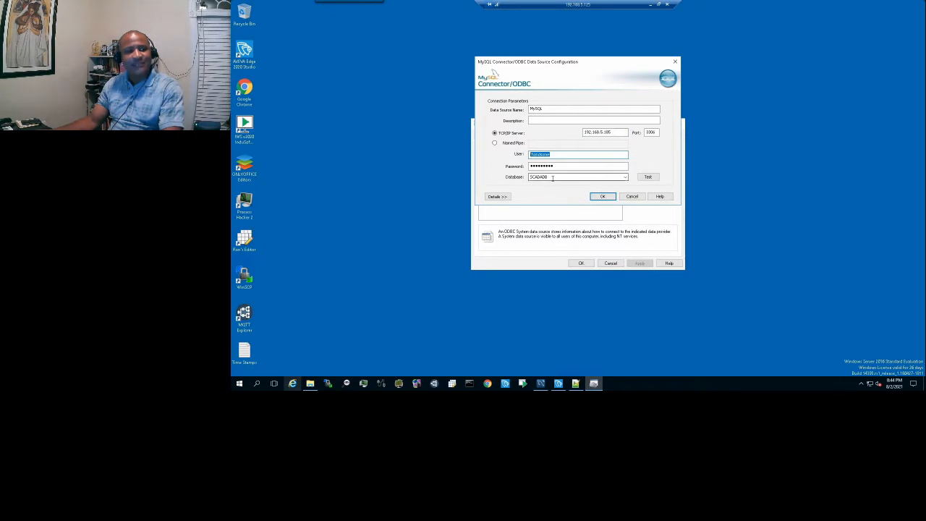
Test the MySQL data source connection to the SCADADB database and close the ODBC administrator with its settings accepted
left_click(648, 177)
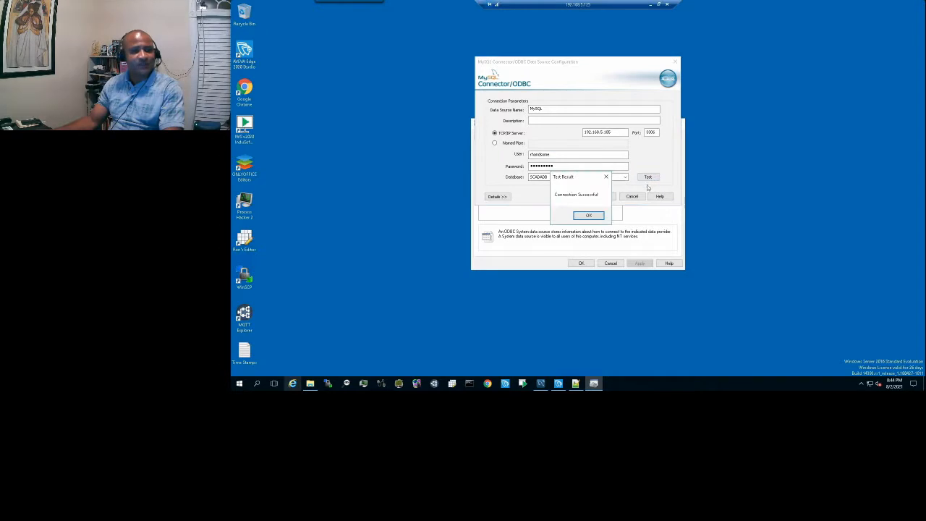
left_click(587, 216)
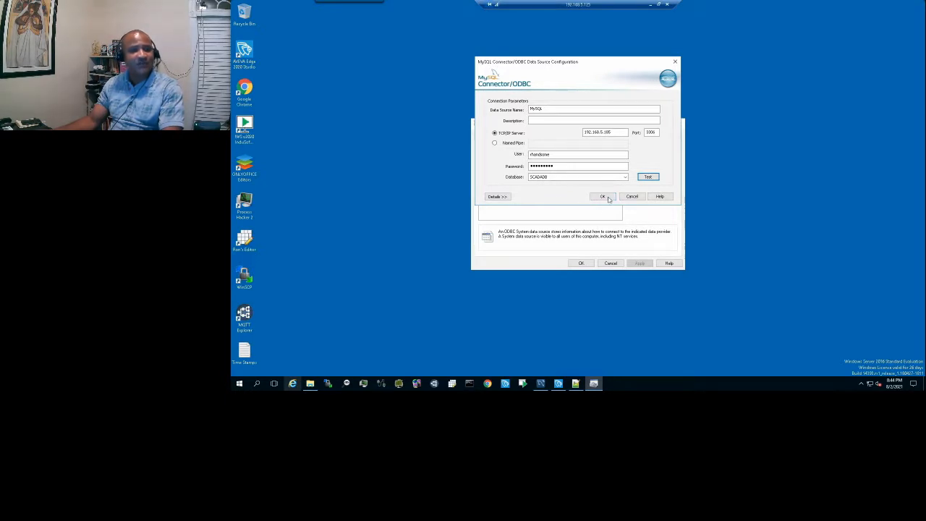
left_click(604, 197)
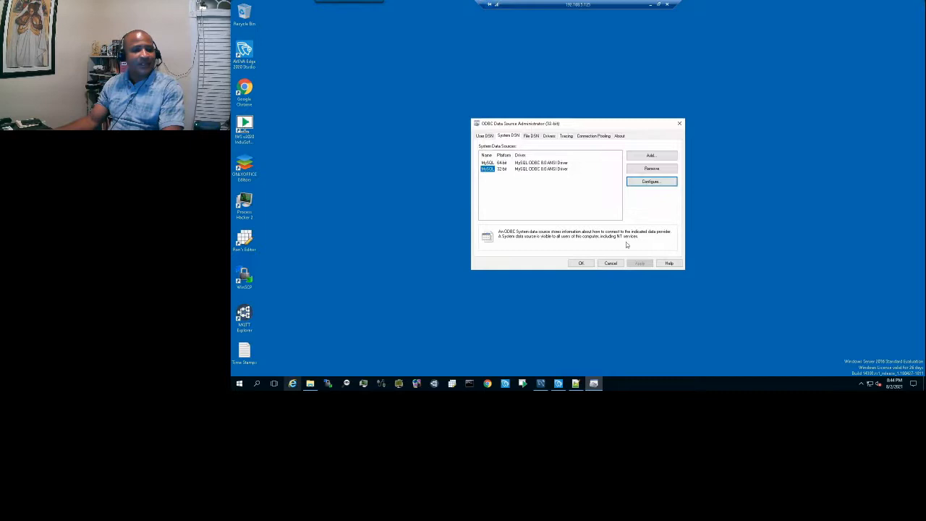
left_click(581, 263)
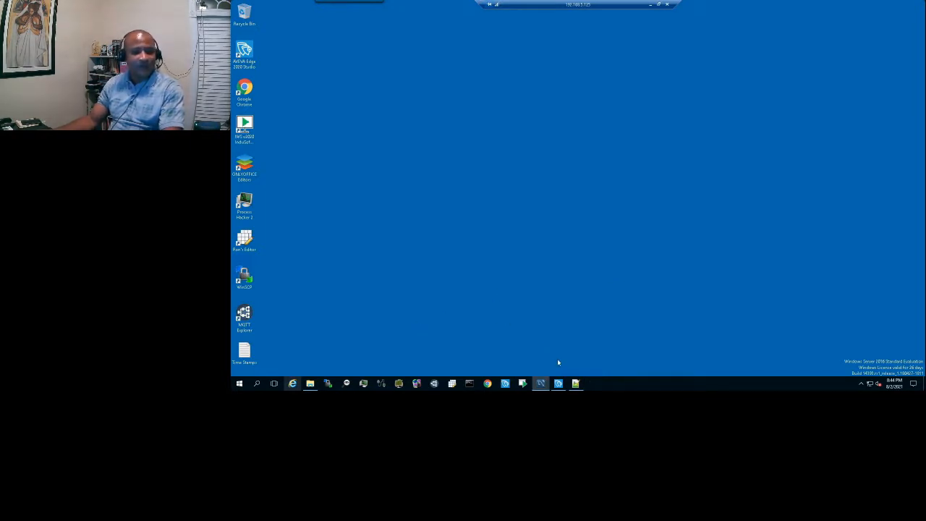
Switch to AVEVA Edge Studio and review the project tags from Start_Year through Start_Seconds
left_click(558, 383)
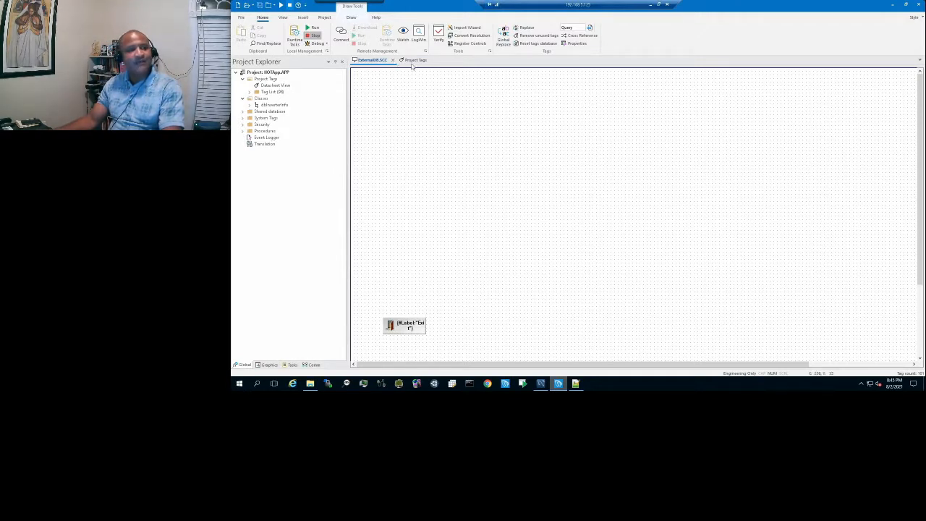
left_click(412, 61)
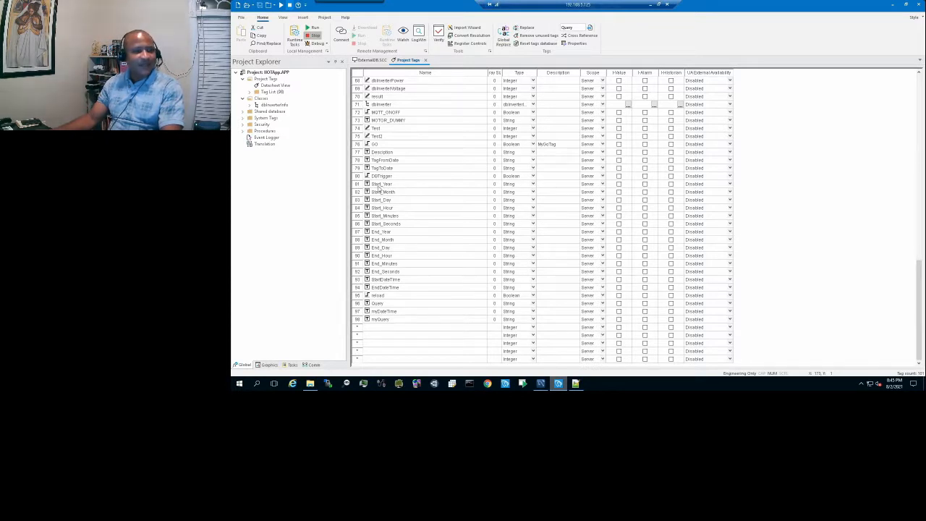
left_click(377, 185)
left_click(377, 191)
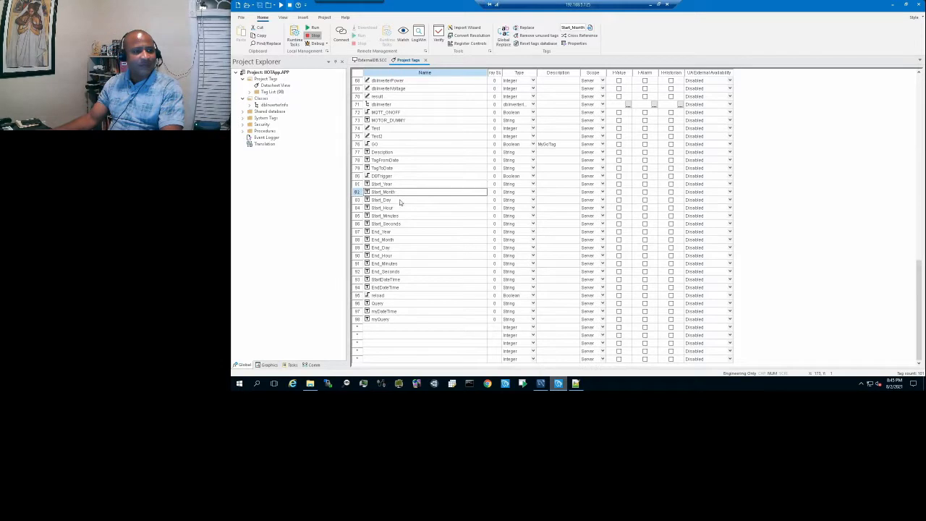
left_click(379, 200)
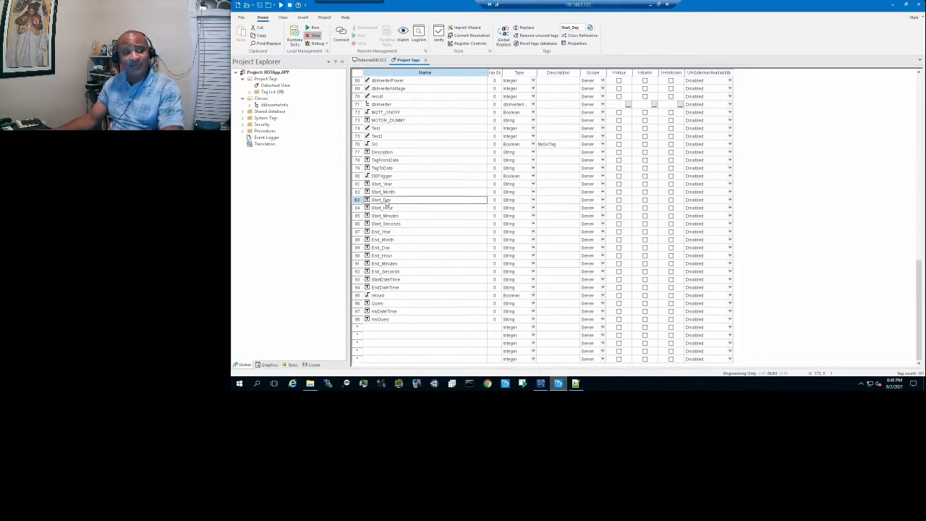
left_click(379, 209)
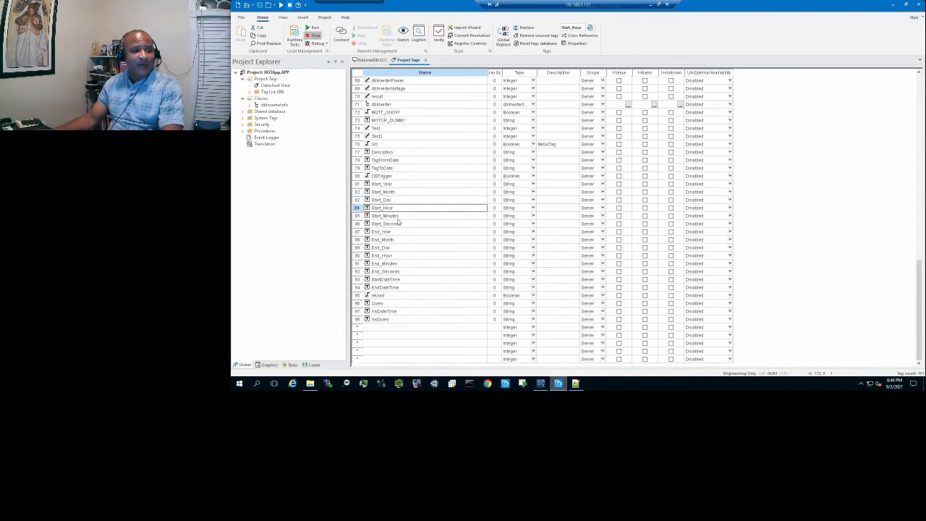
left_click(380, 216)
left_click(388, 225)
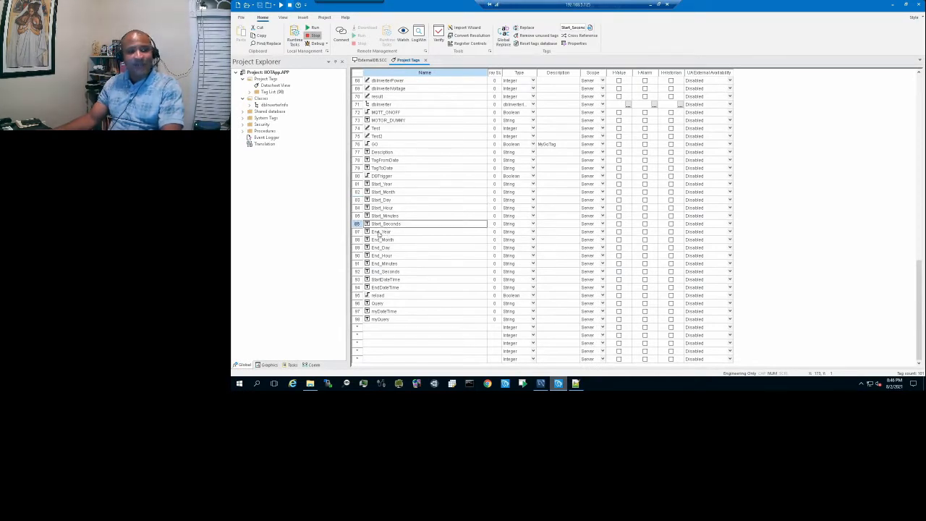
Review the end date and time project tags from End_Year through End_Seconds
left_click(377, 232)
left_click(381, 240)
left_click(384, 249)
left_click(389, 256)
left_click(390, 264)
left_click(391, 272)
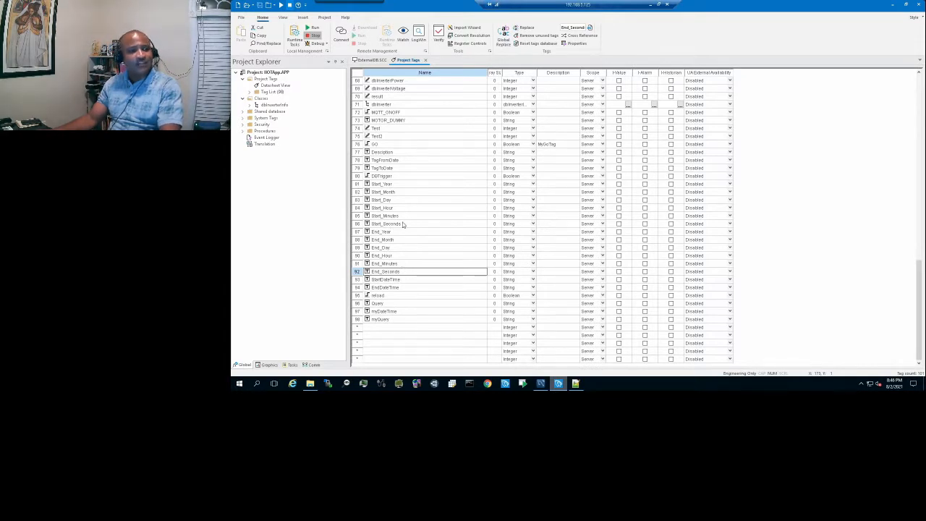
Review the combined StartDateTime and EndDateTime string tags in the project tag list
left_click(379, 282)
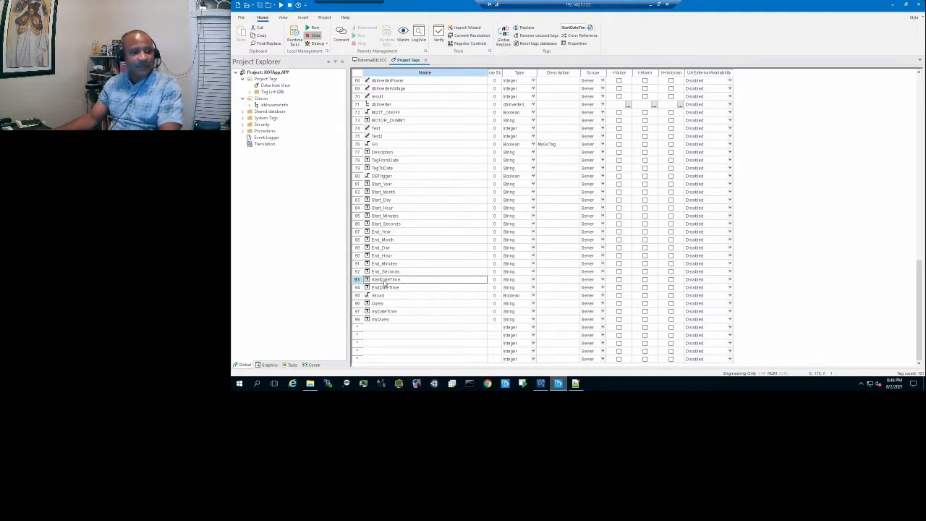
left_click(377, 288)
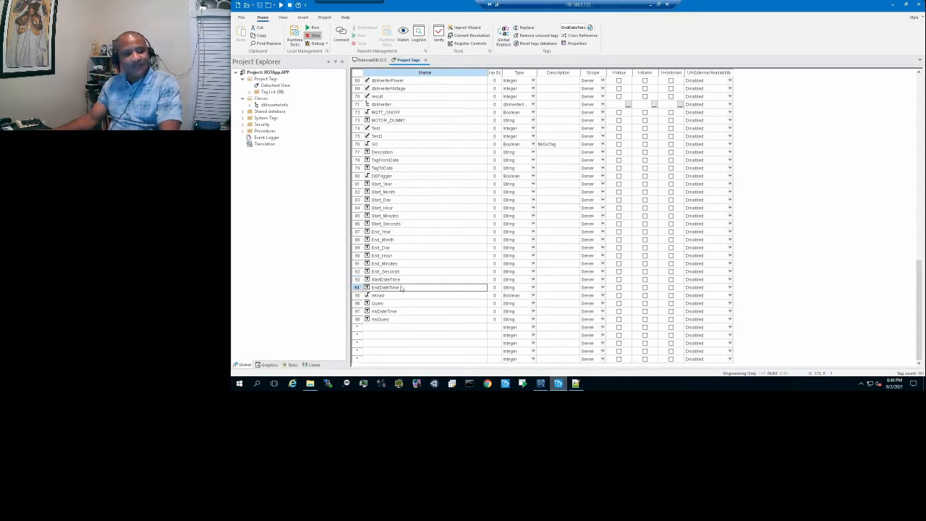
left_click(392, 281)
left_click(394, 290)
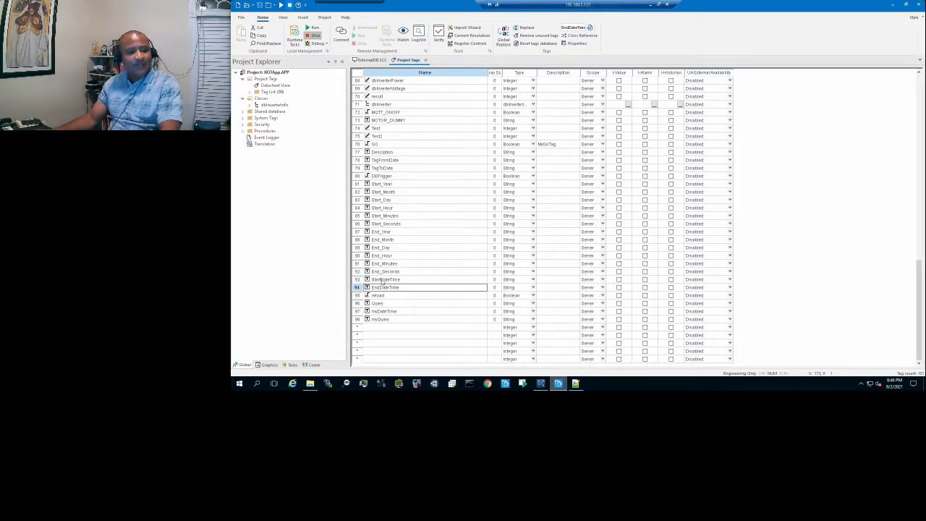
left_click(389, 287)
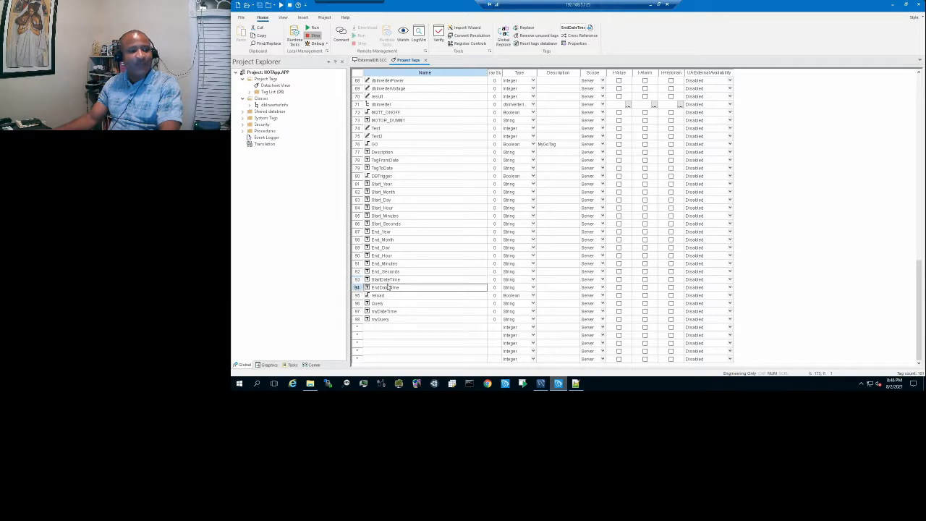
Review the reload Boolean tag and the Query string tag in the project tag list
left_click(394, 296)
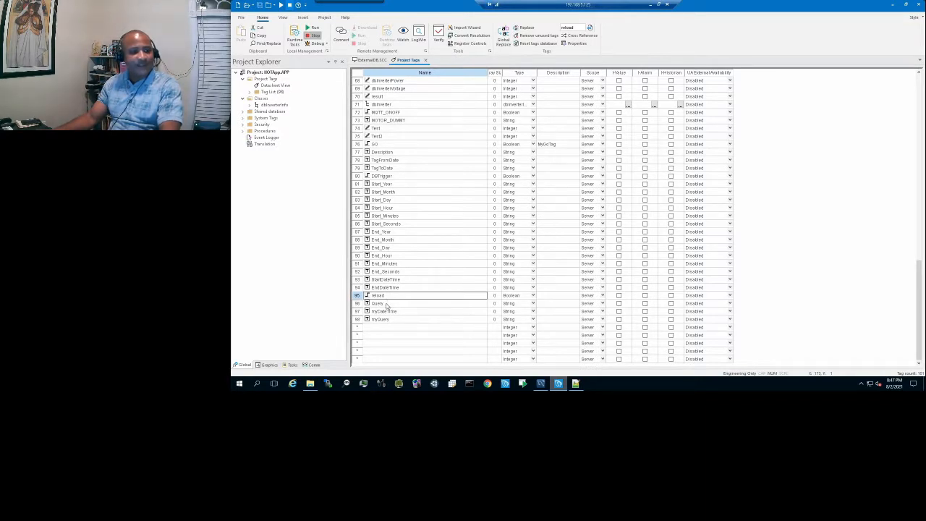
left_click(386, 304)
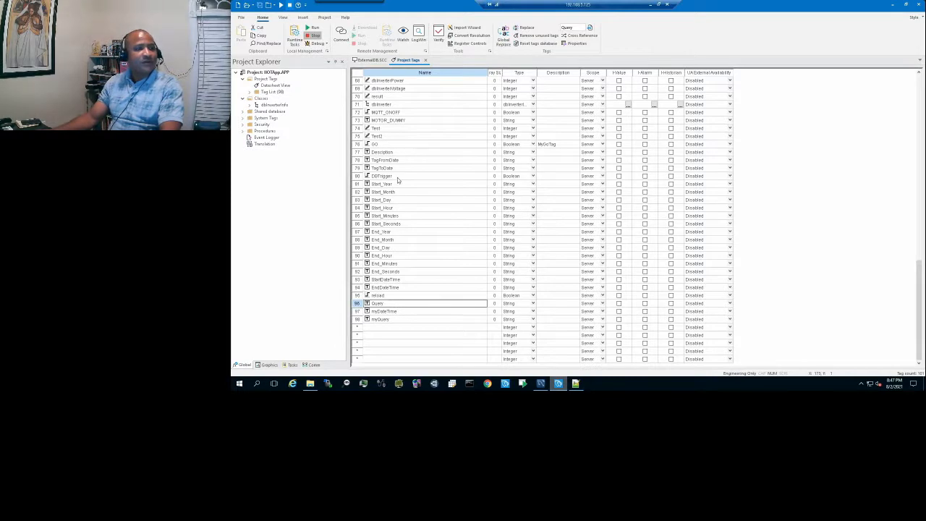
Insert a DateTimePicker .NET control on the ExternalDB screen, place it in the upper middle and widen it to about 277 pixels
left_click(372, 60)
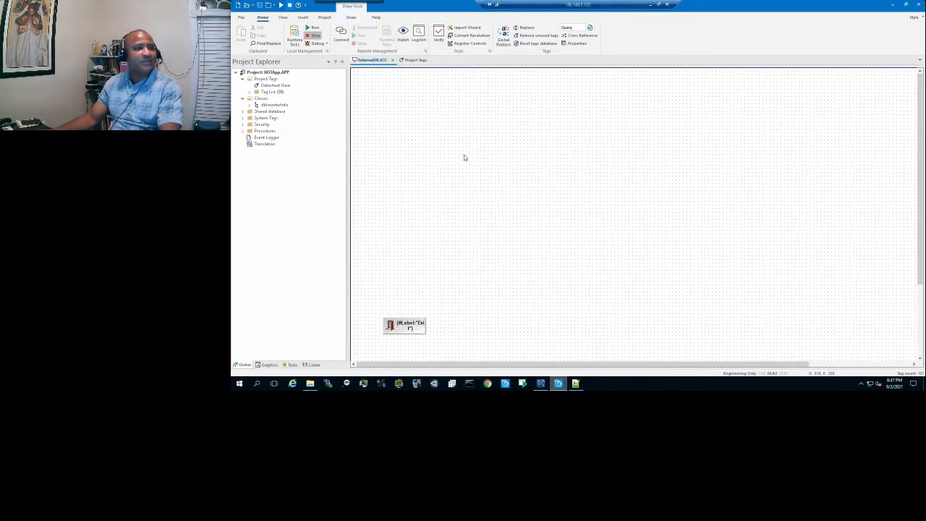
left_click(351, 17)
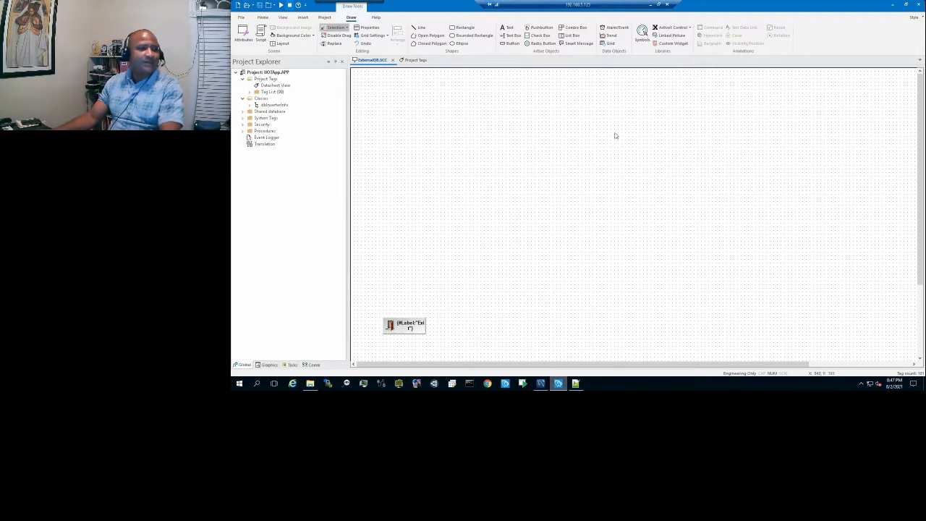
left_click(690, 30)
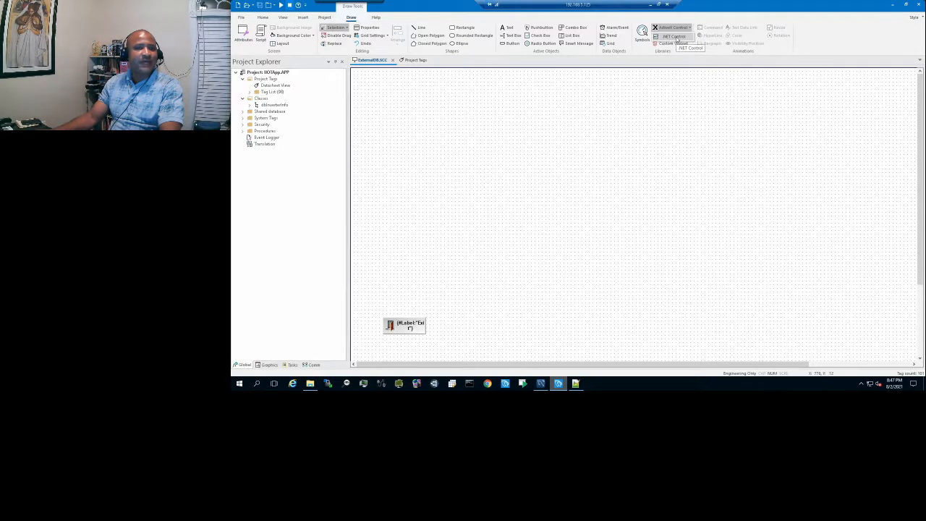
left_click(677, 38)
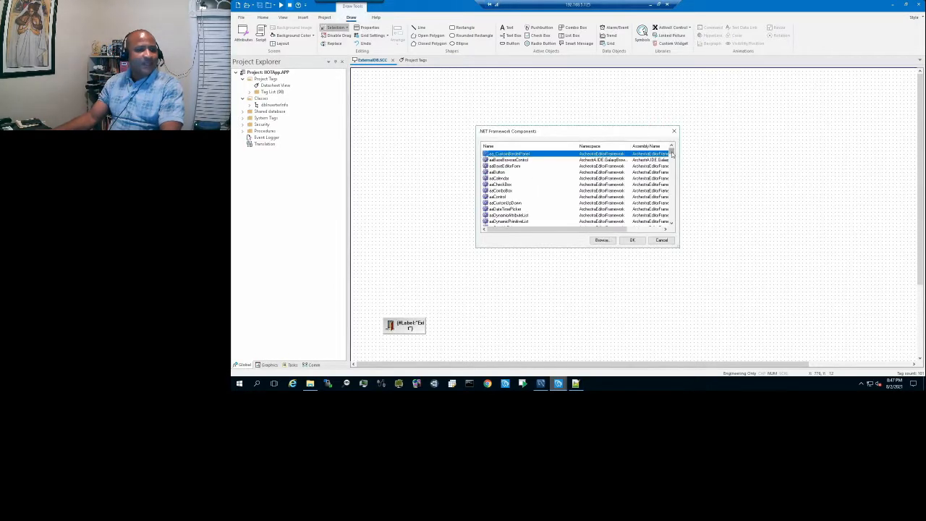
left_click_drag(671, 154, 672, 175)
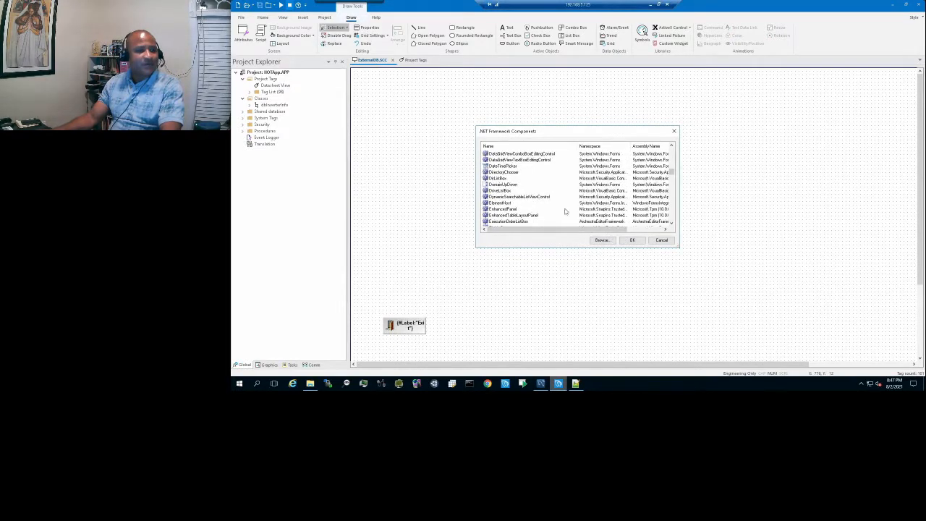
left_click(496, 167)
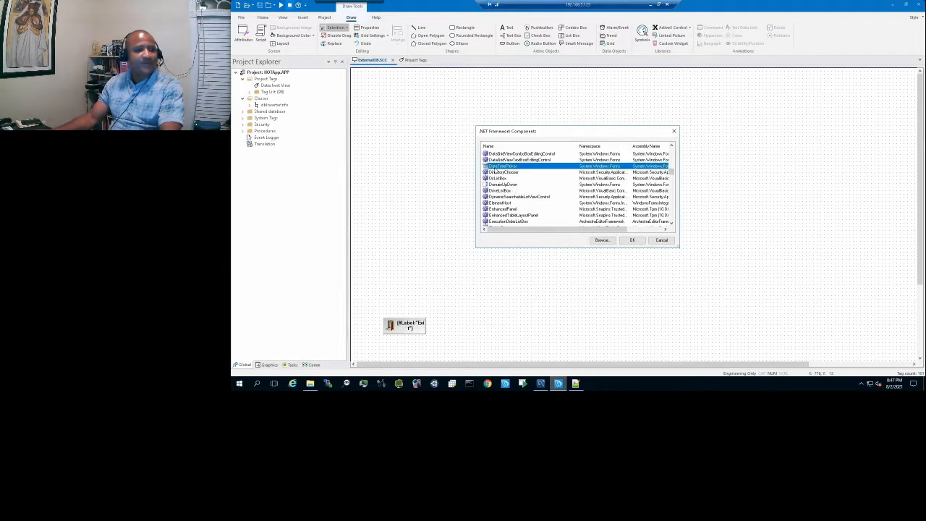
left_click(634, 241)
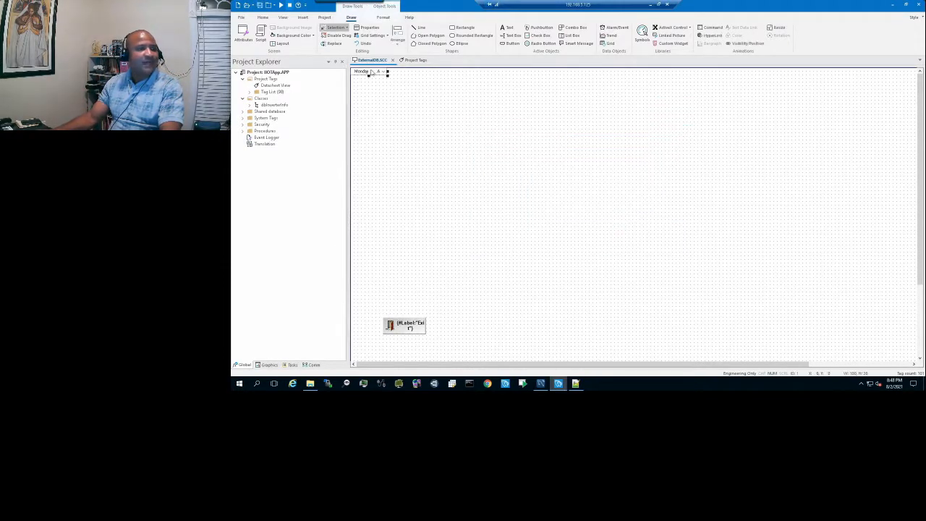
left_click_drag(464, 110, 561, 115)
left_click(558, 120)
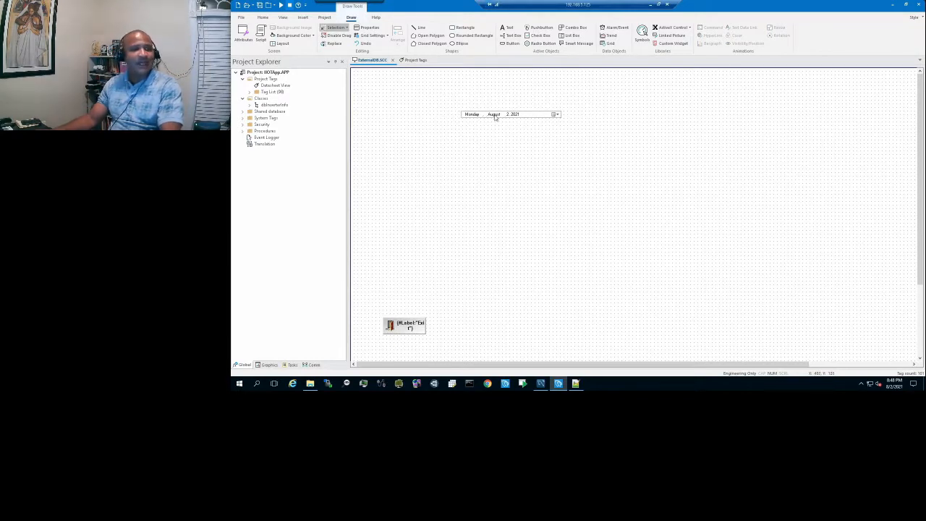
Set the date picker's CustomFormat property to yyyy-MM-dd HH:mm:ss and its Format property to Custom
double_click(493, 117)
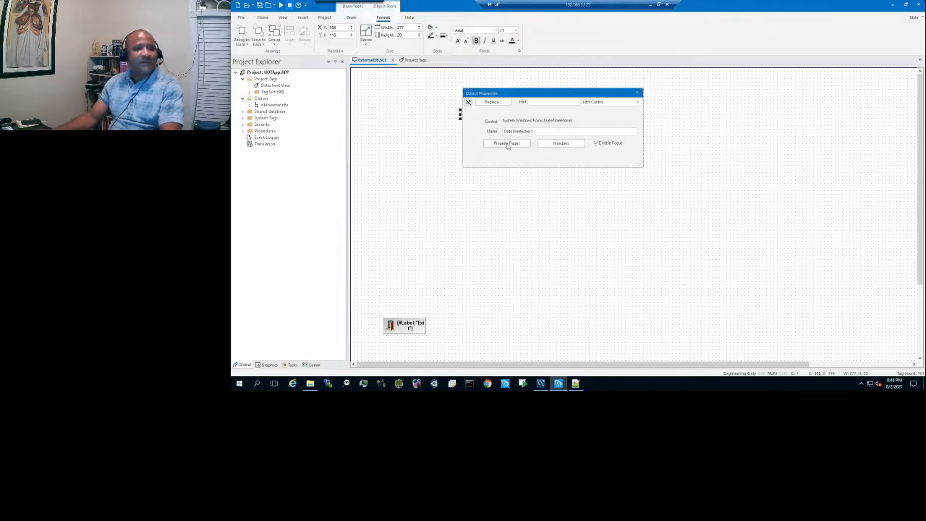
left_click(507, 143)
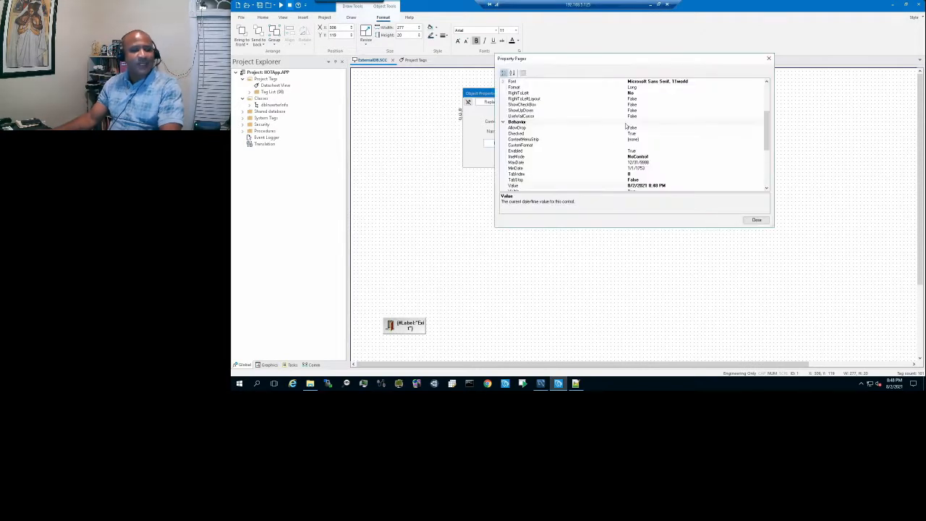
left_click(534, 146)
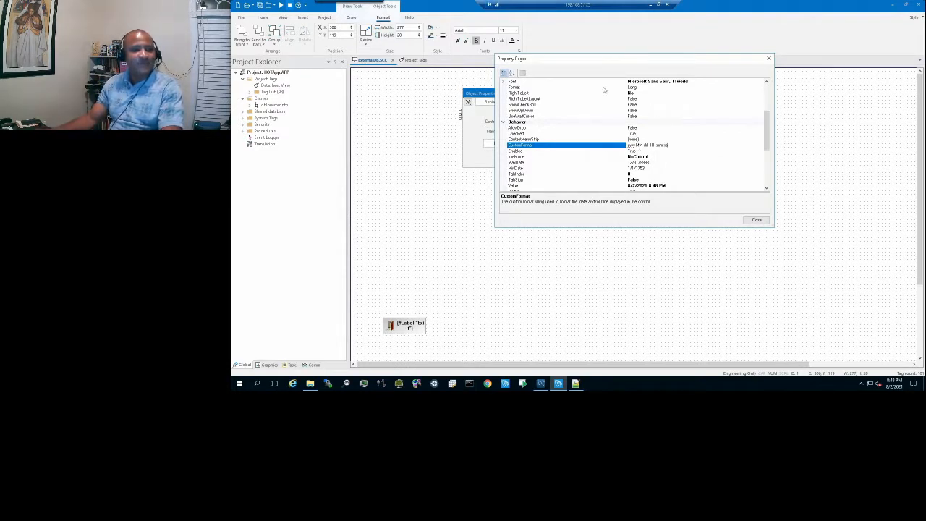
left_click(641, 89)
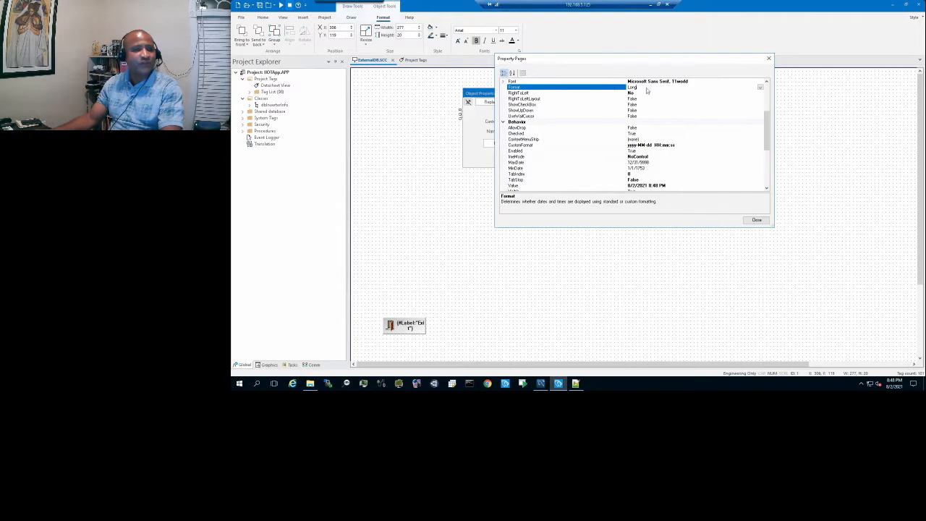
left_click(761, 87)
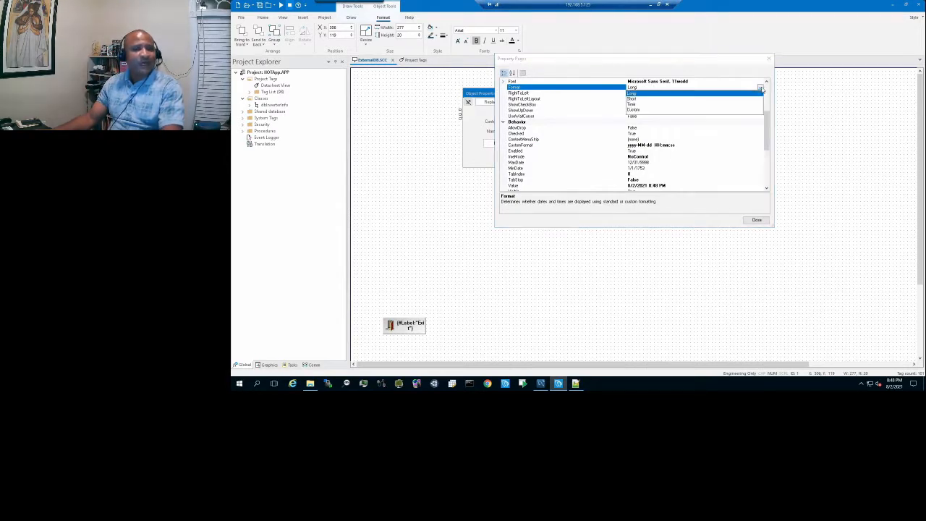
left_click(635, 110)
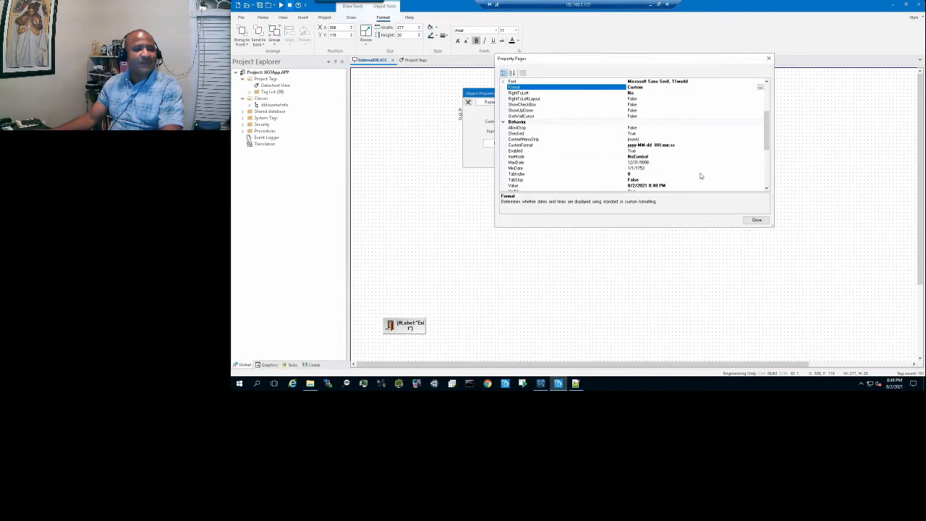
left_click(756, 221)
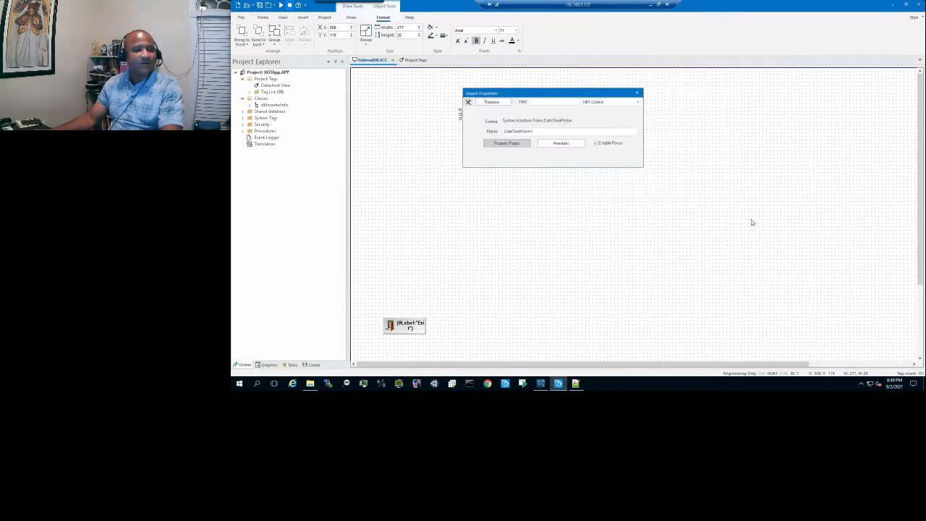
Bind the date picker's Value.Year member property to the Start_Year tag
left_click_drag(540, 94, 540, 153)
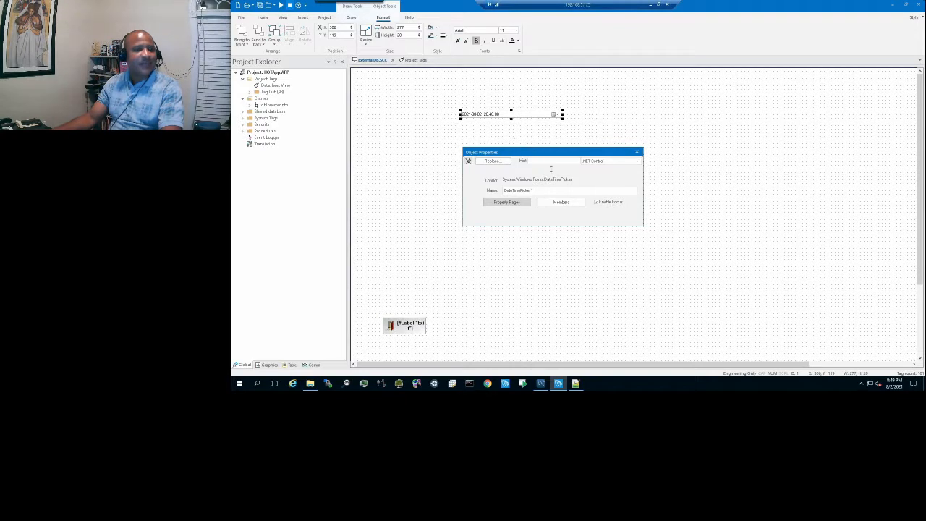
left_click(562, 204)
left_click_drag(625, 189, 622, 230)
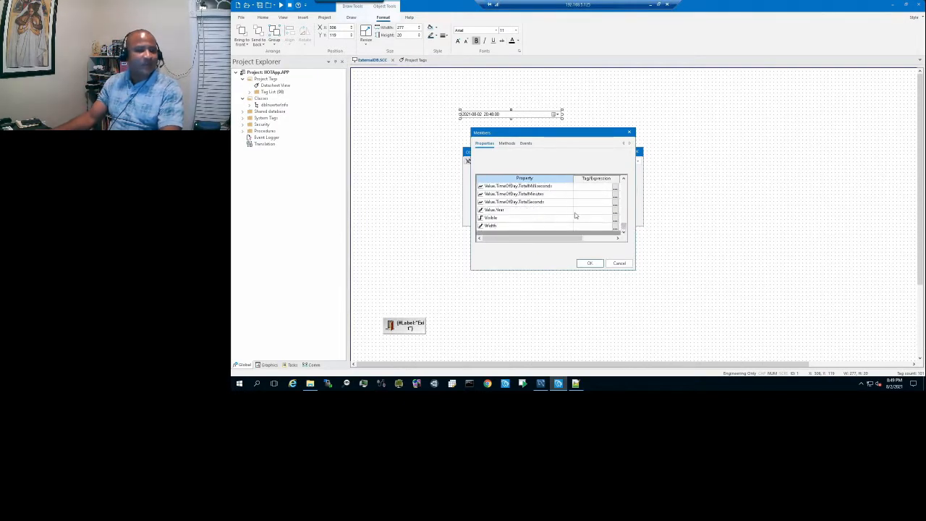
left_click(615, 212)
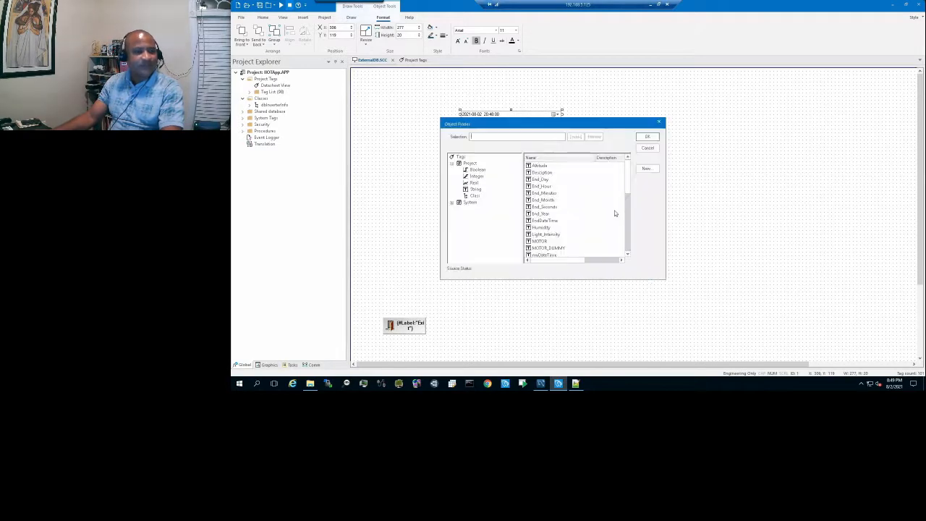
left_click_drag(628, 178, 627, 251)
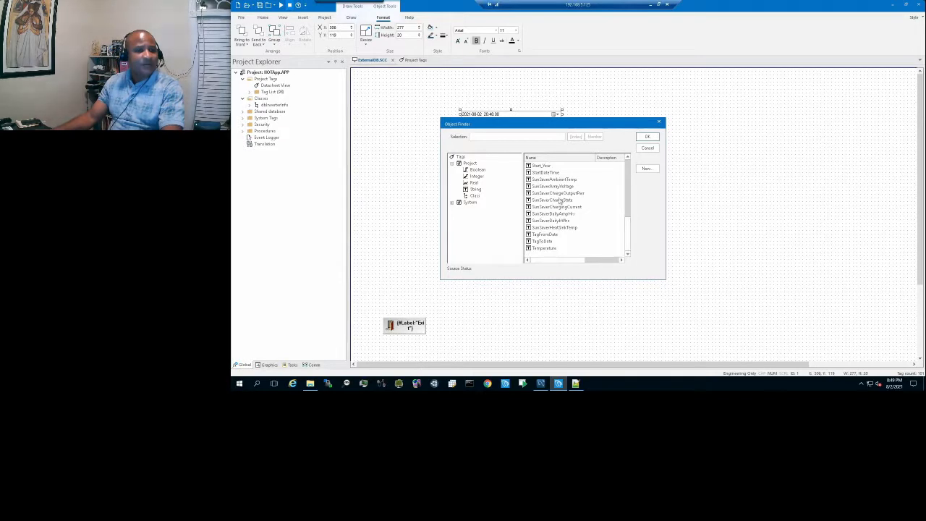
scroll(552, 185, "up", 3)
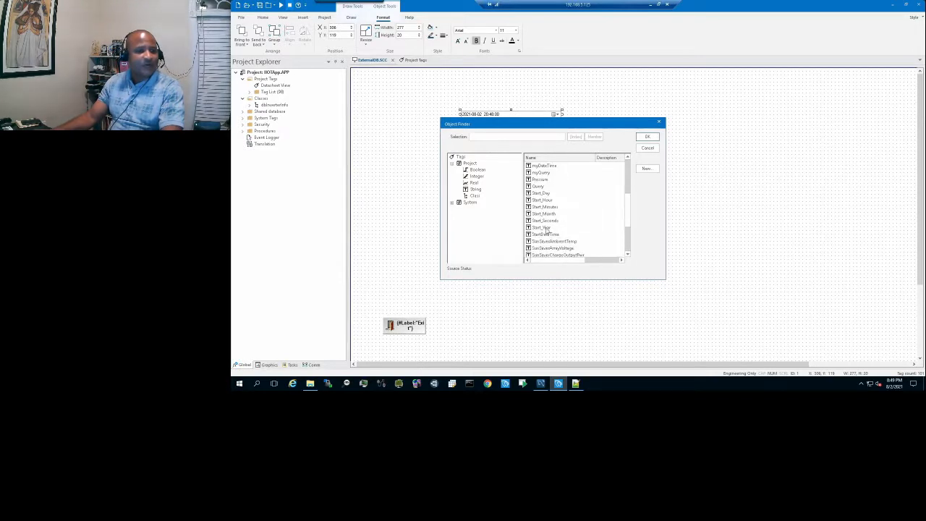
left_click(547, 228)
left_click(645, 137)
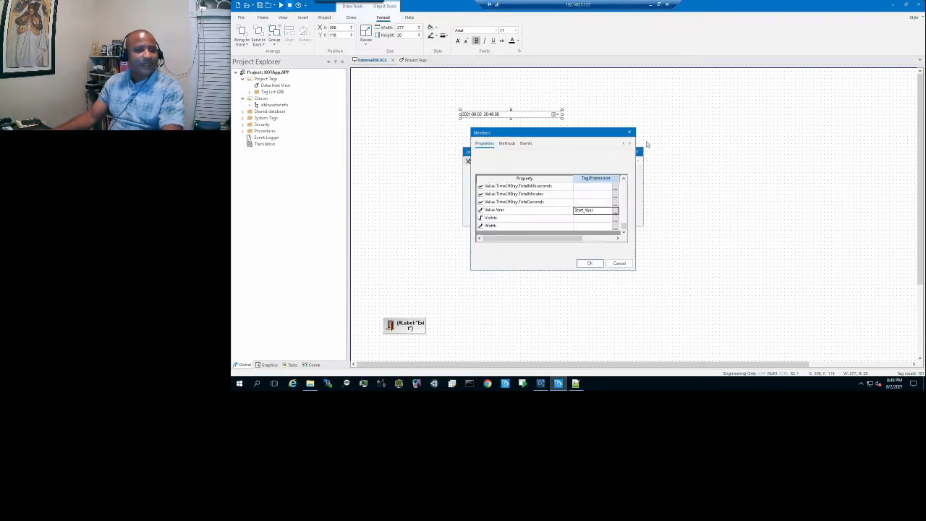
Bind the date picker's Value.Second member property to the Start_Seconds tag
left_click(624, 180)
left_click(624, 180)
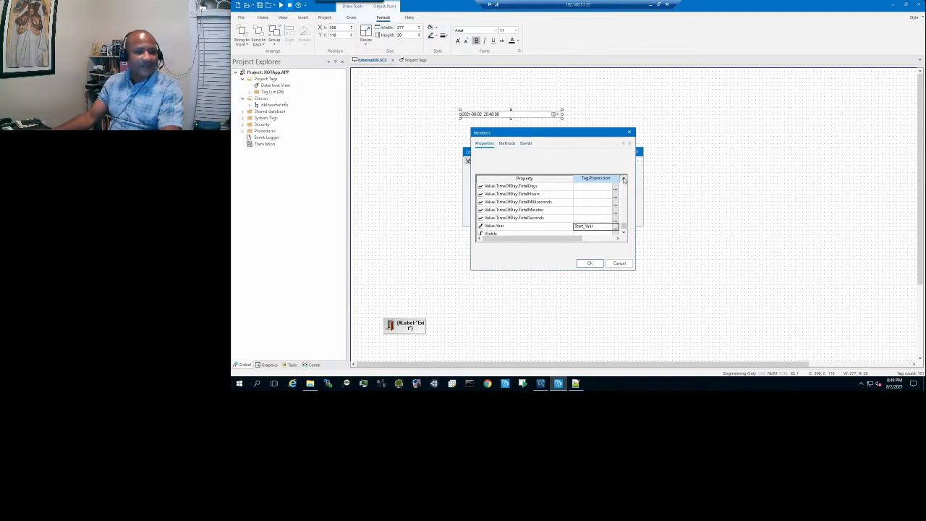
left_click(624, 179)
left_click(623, 179)
left_click(624, 180)
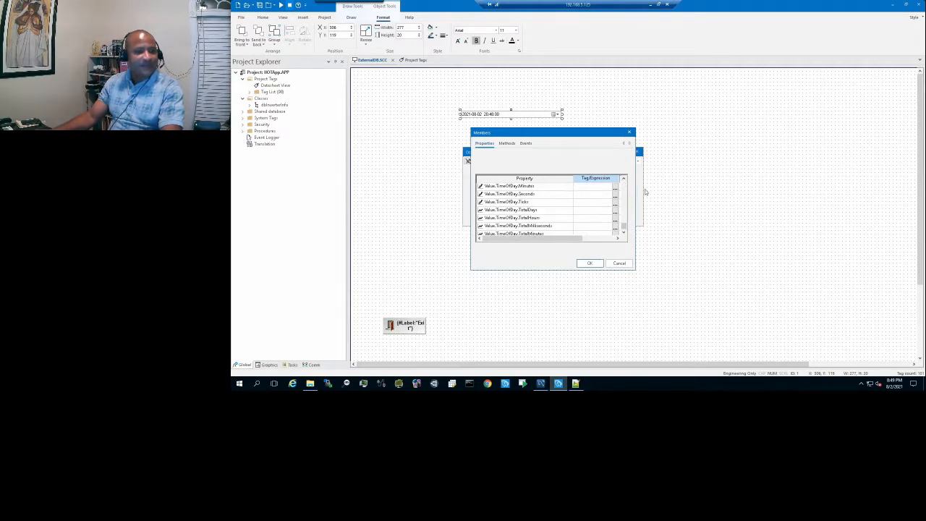
left_click(624, 179)
left_click(623, 180)
left_click(624, 180)
left_click(623, 179)
left_click(623, 179)
left_click(624, 180)
left_click(623, 179)
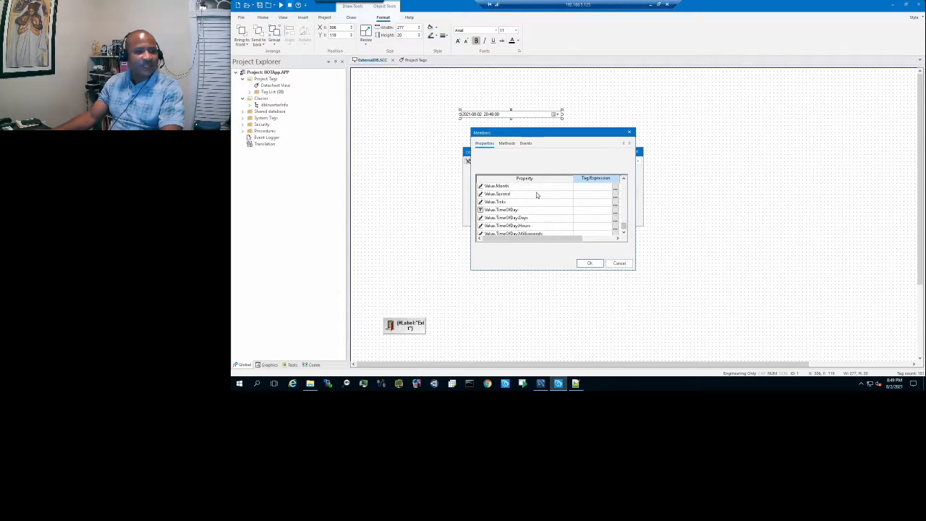
left_click(590, 196)
left_click(615, 196)
scroll(564, 224, "down", 5)
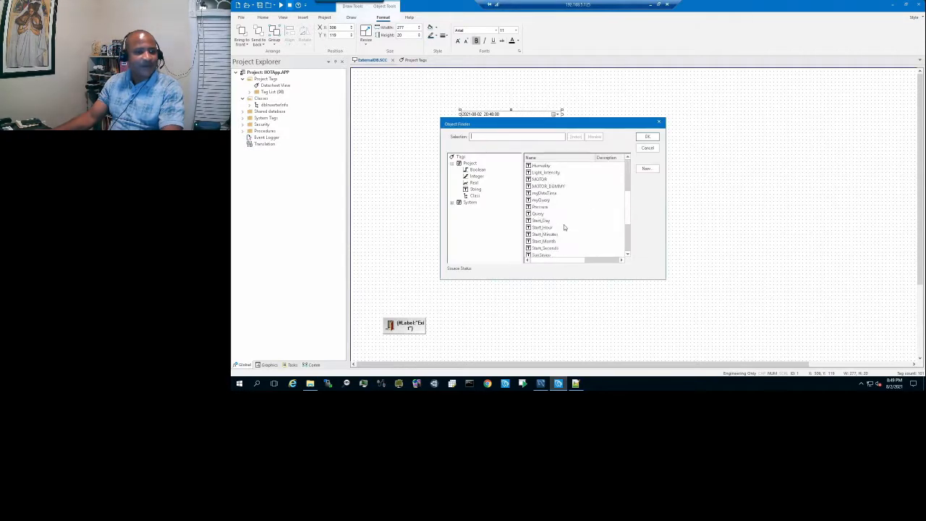
left_click(543, 207)
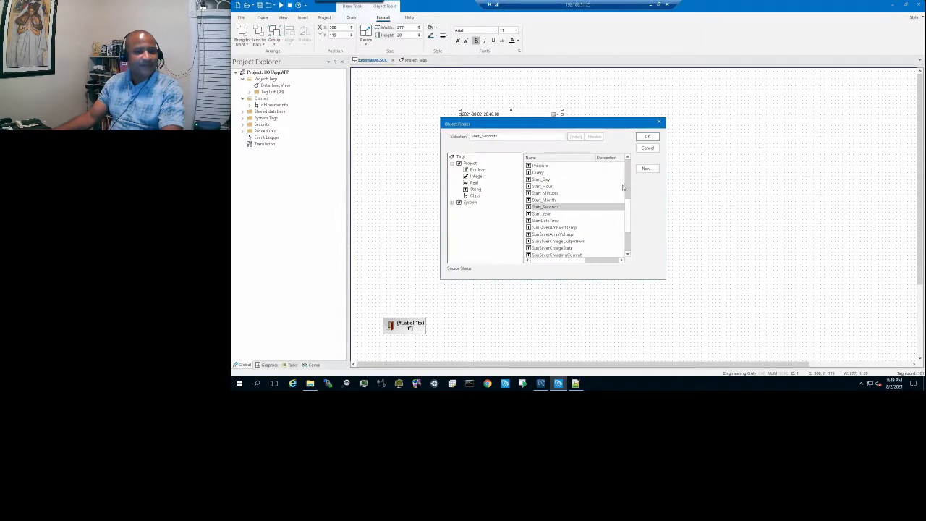
left_click(648, 137)
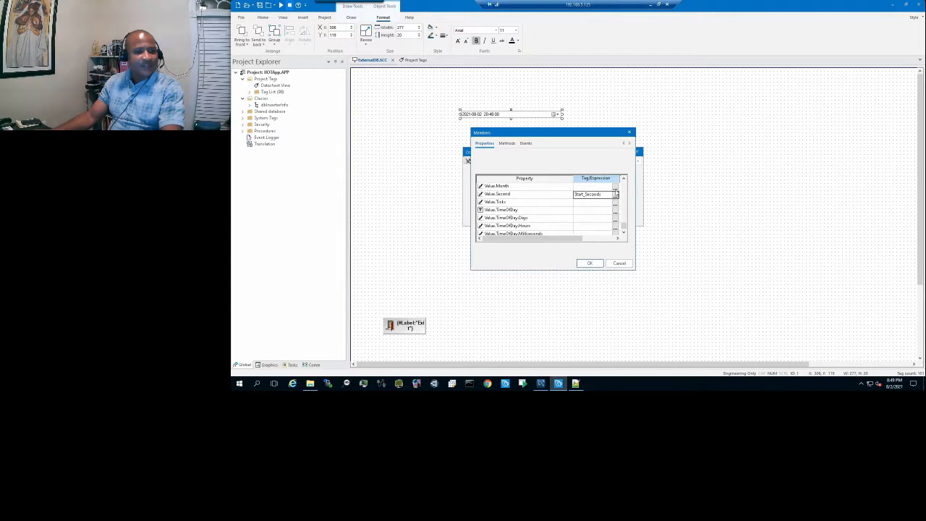
Bind the date picker's Value.Month member property to the Start_Month tag
left_click(617, 188)
left_click(617, 188)
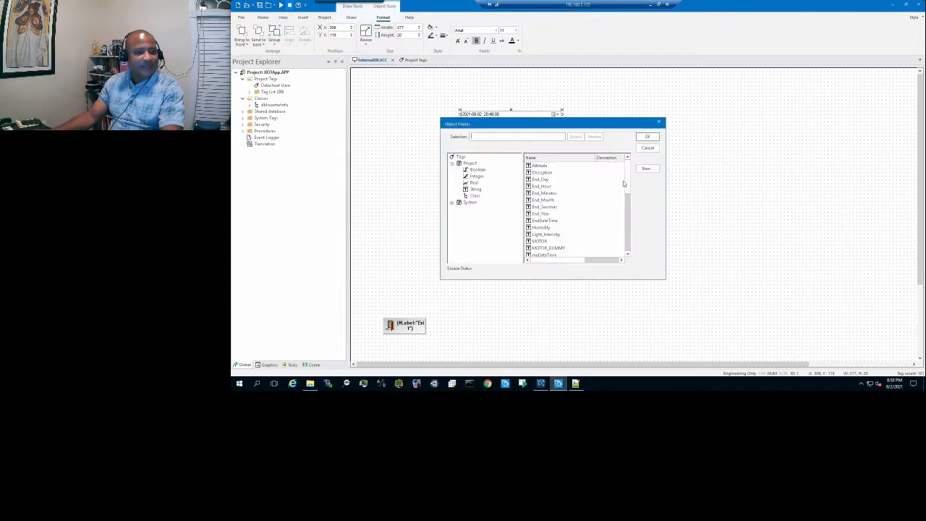
left_click_drag(628, 184, 625, 216)
left_click(546, 214)
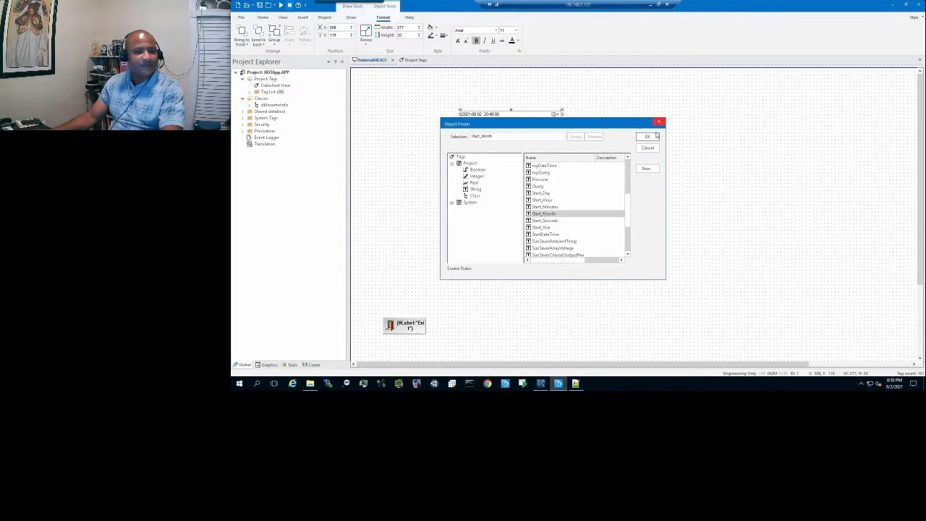
left_click(647, 138)
Bind the date picker's Value.Minute member property to the Start_Minutes tag
left_click(623, 179)
left_click(623, 178)
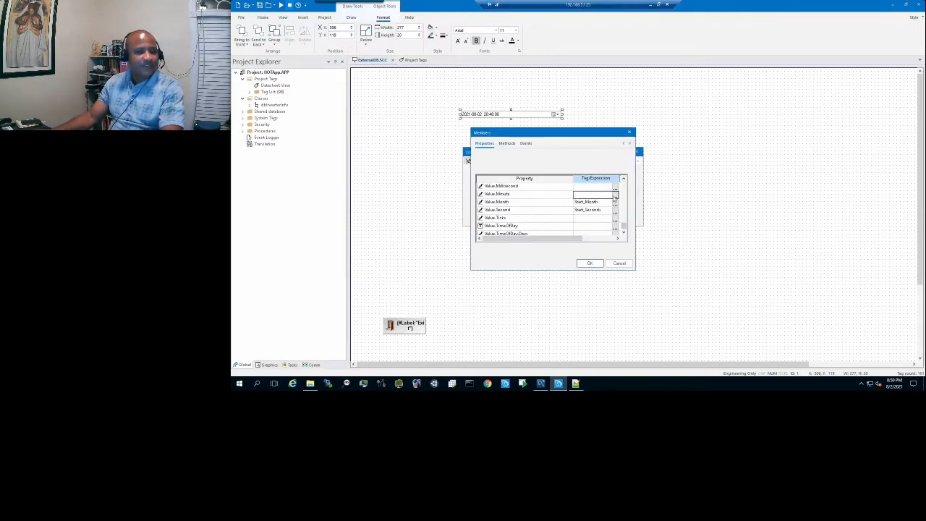
left_click(615, 202)
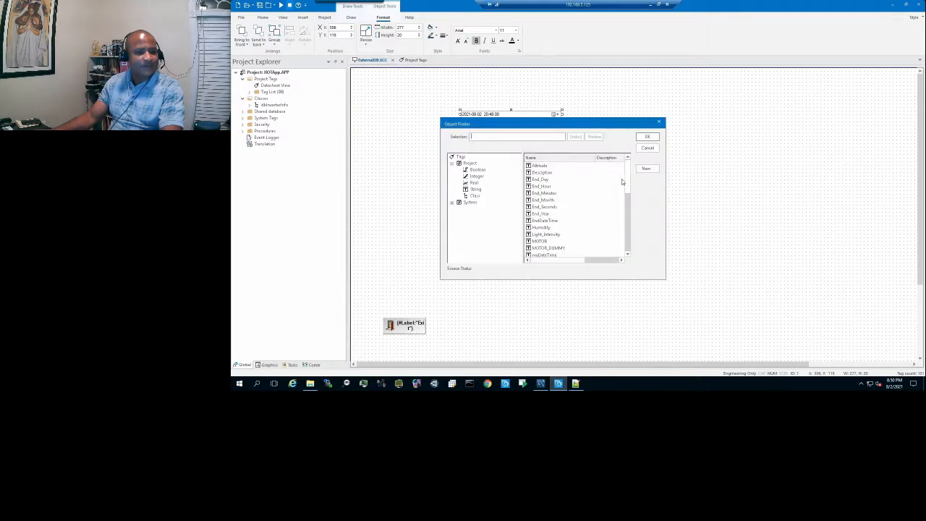
left_click_drag(628, 182, 618, 219)
left_click(546, 186)
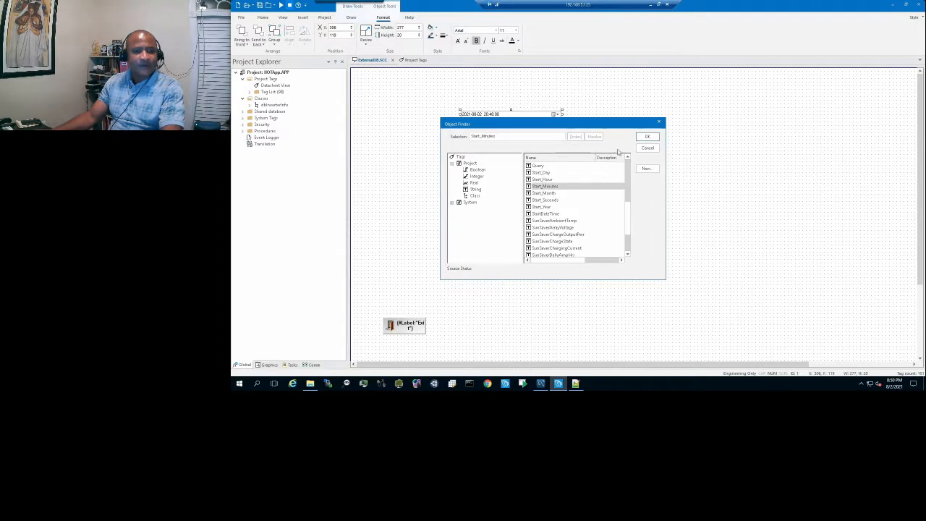
left_click(647, 136)
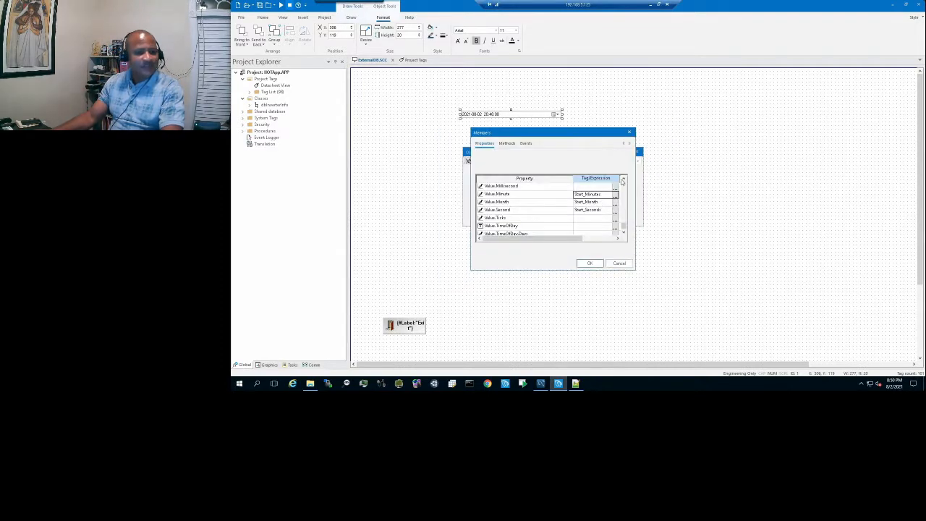
Bind the date picker's Value.Hour member property to the Start_Hour tag
left_click(624, 179)
left_click(625, 179)
left_click(624, 179)
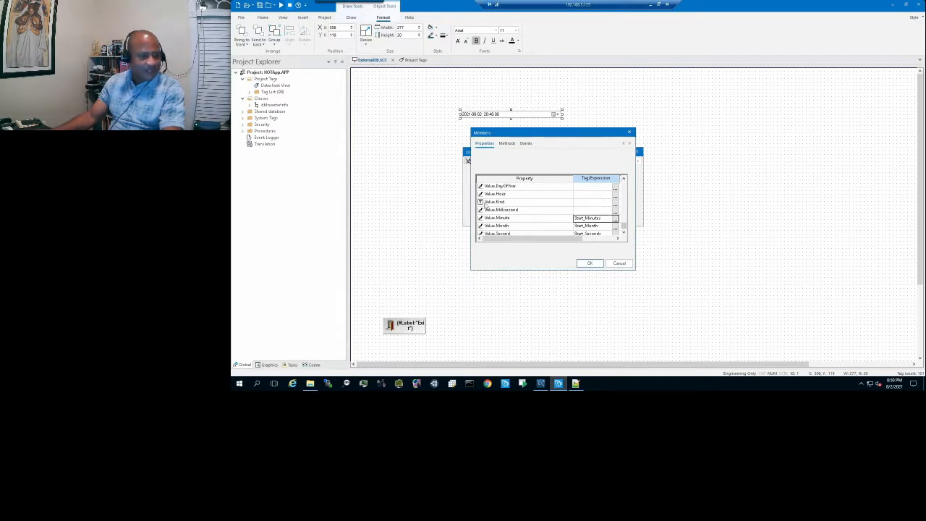
left_click(585, 195)
left_click(614, 195)
left_click(543, 186)
scroll(578, 188, "down", 6)
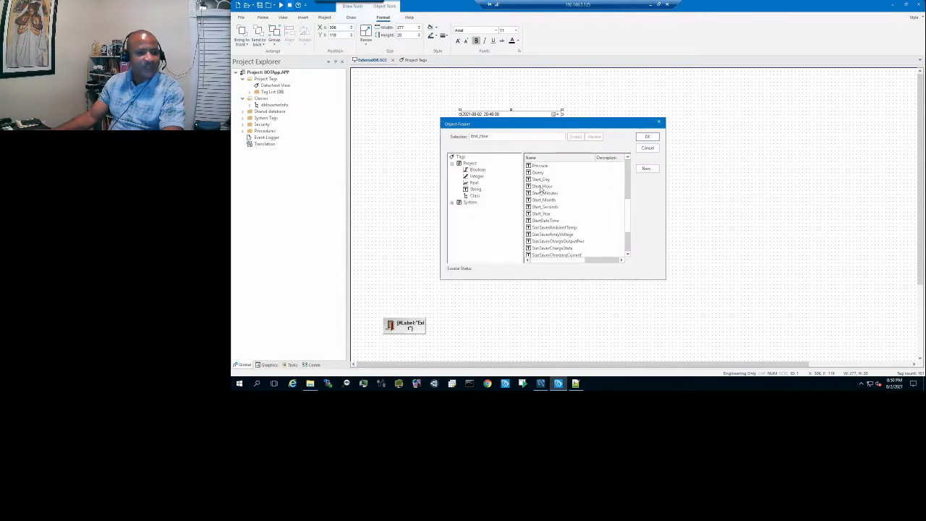
left_click(542, 185)
left_click(647, 137)
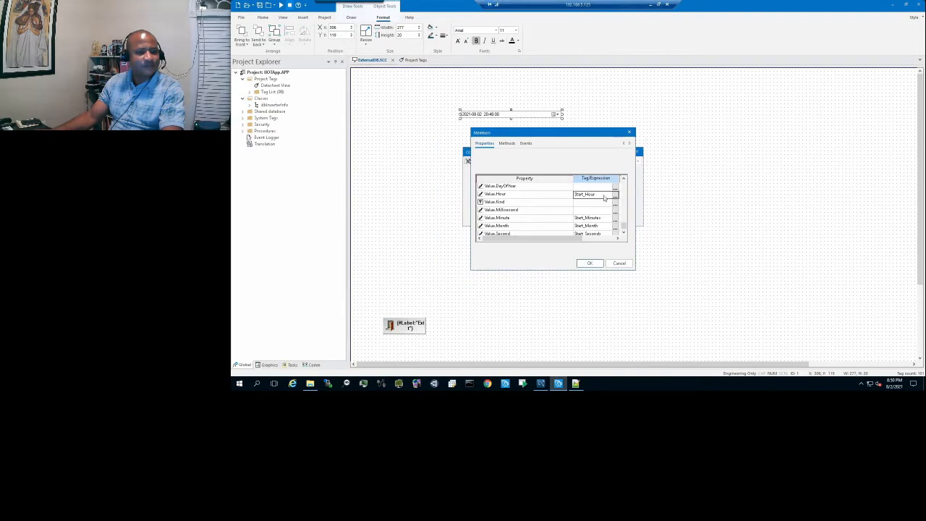
Bind the date picker's Value.Day member property to the Start_Day tag
left_click(624, 178)
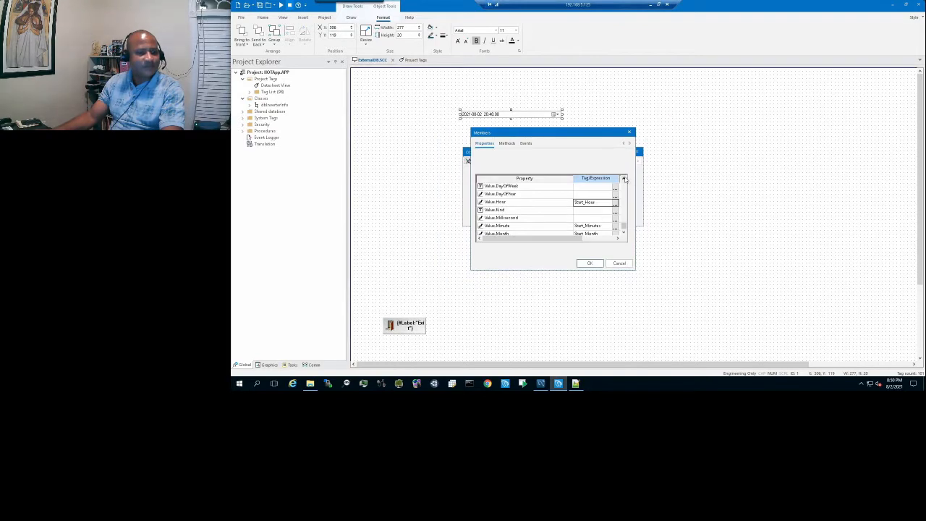
left_click(624, 178)
left_click(623, 178)
left_click(624, 178)
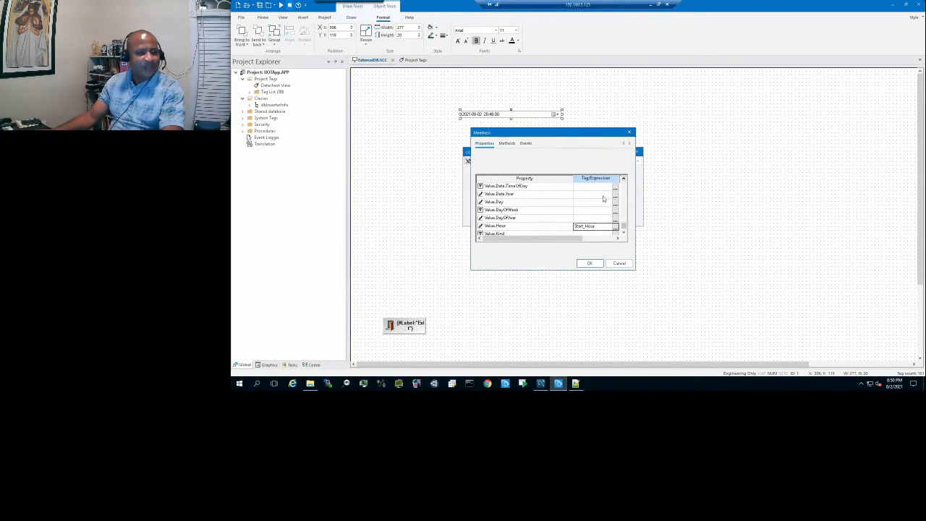
left_click(583, 204)
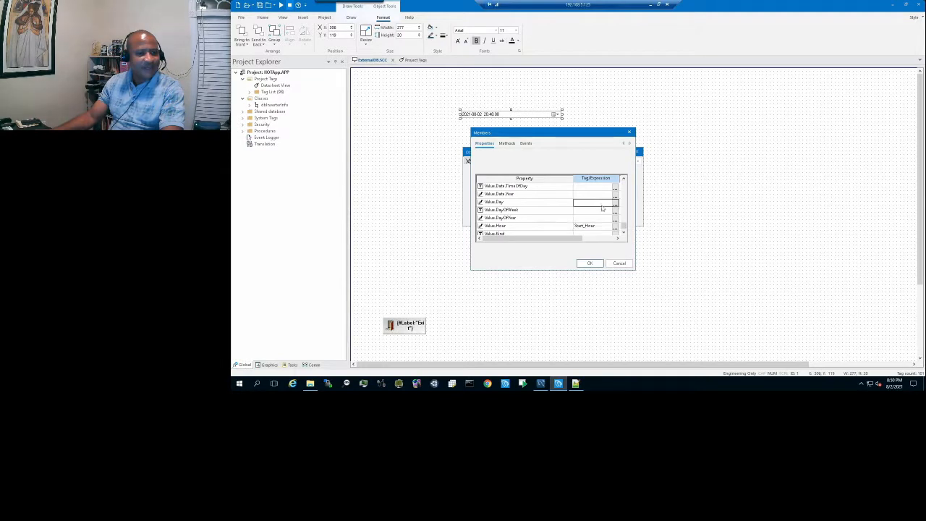
left_click(615, 204)
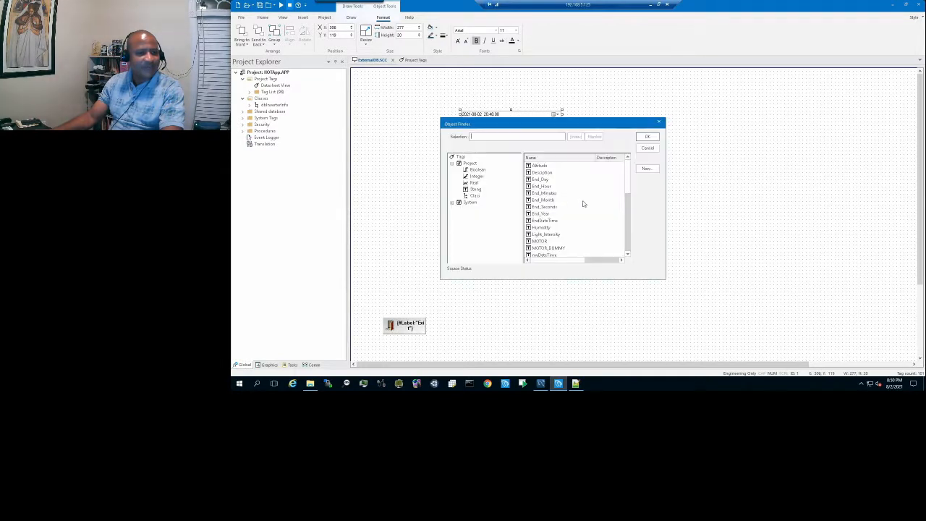
scroll(569, 204, "down", 4)
left_click(541, 201)
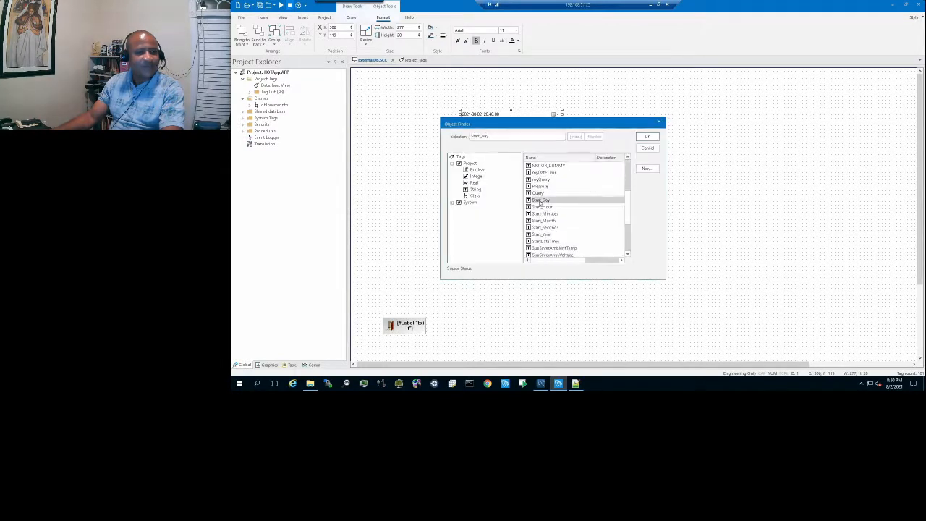
left_click(646, 137)
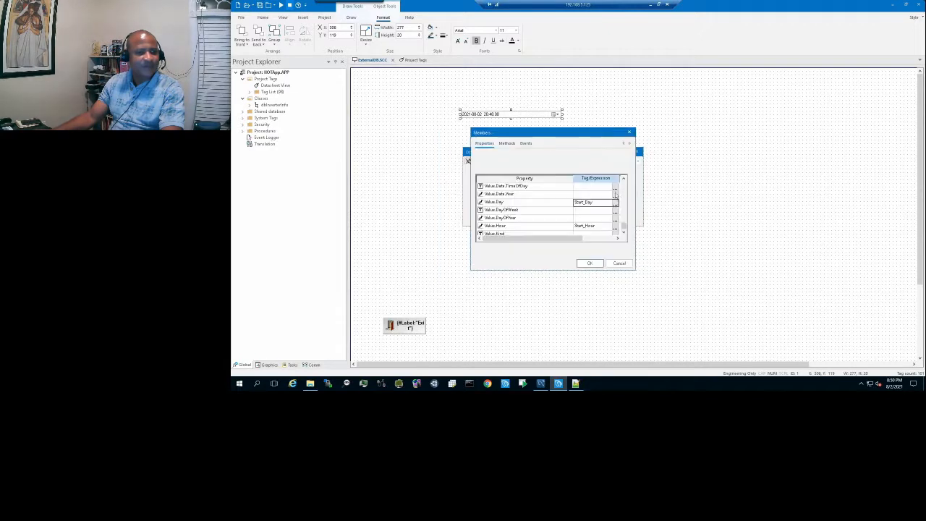
Review the tag bindings of the date picker's Value and Value.Date member properties through to the end of the list
left_click(624, 179)
left_click(624, 179)
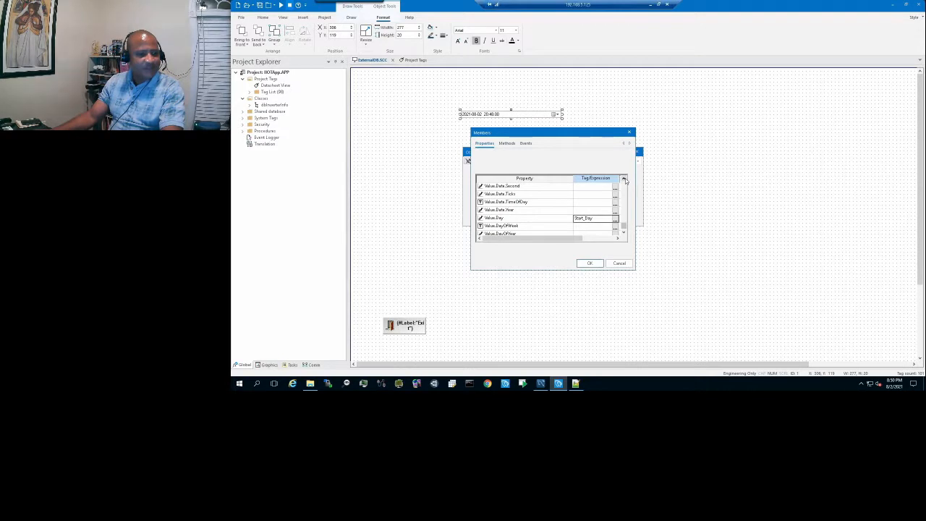
left_click(624, 179)
left_click(623, 179)
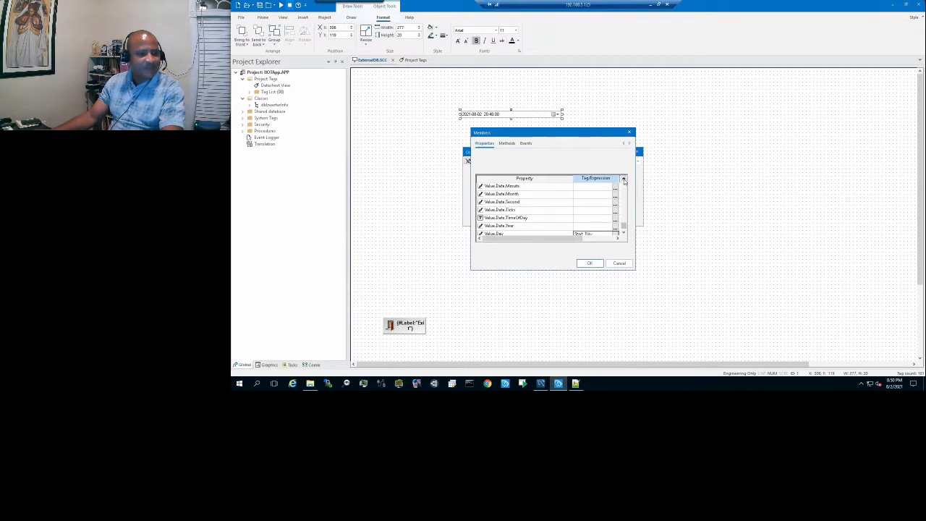
left_click(624, 179)
left_click(623, 179)
left_click(624, 179)
left_click(624, 179)
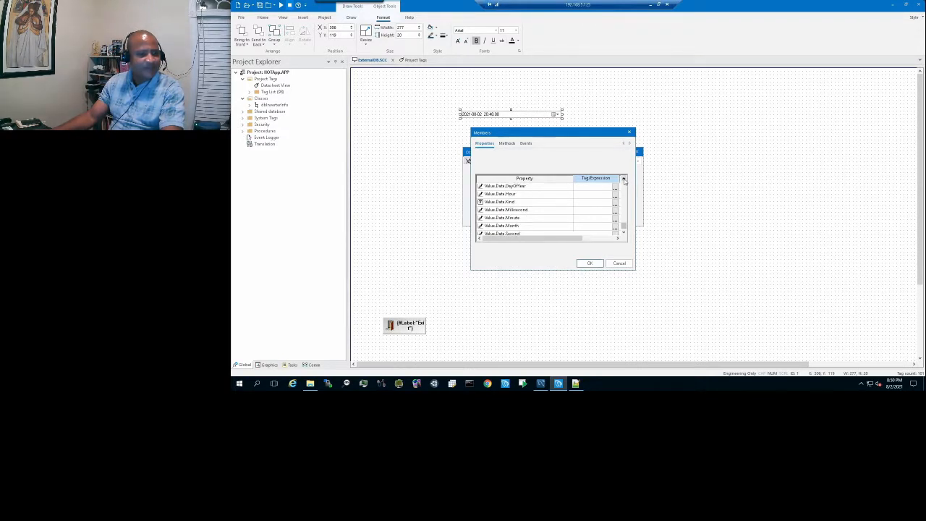
left_click(624, 179)
left_click(623, 179)
left_click(623, 180)
left_click(624, 179)
left_click(623, 179)
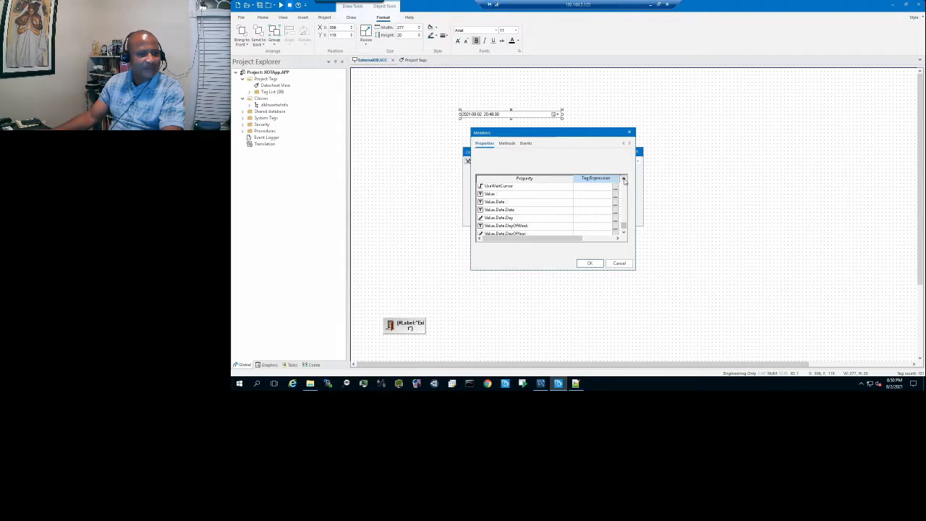
left_click(623, 180)
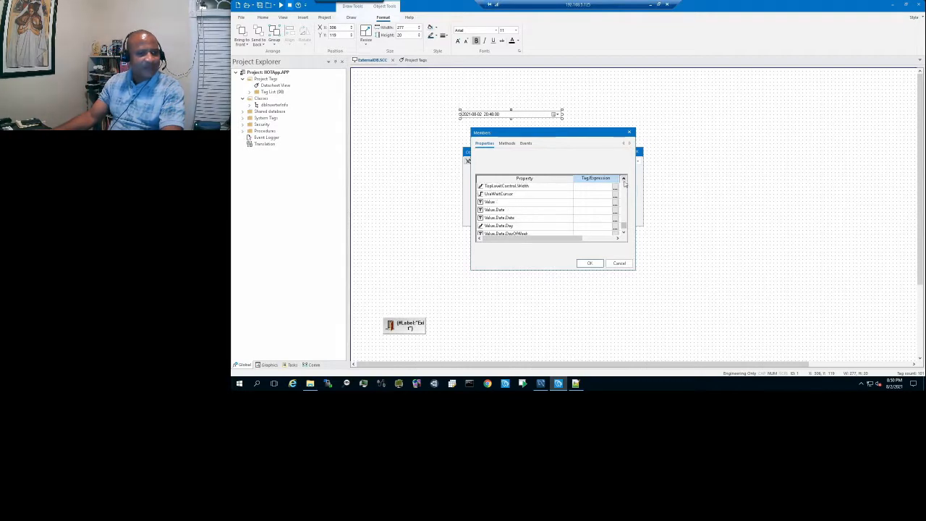
left_click(624, 233)
left_click(623, 233)
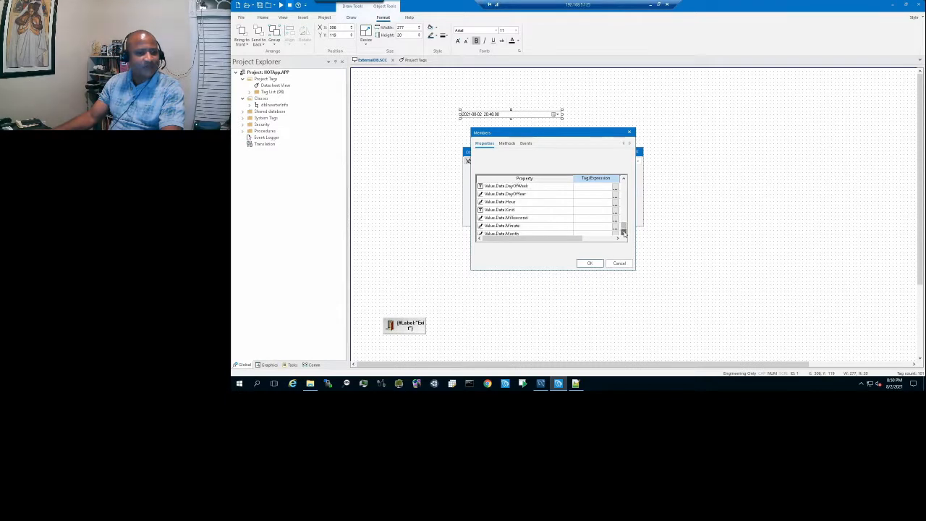
left_click(623, 232)
left_click(624, 233)
left_click(623, 233)
left_click(623, 233)
left_click(623, 233)
left_click(623, 232)
left_click(624, 233)
left_click(623, 233)
left_click(624, 233)
left_click(623, 233)
left_click(624, 233)
left_click(623, 233)
left_click(624, 233)
left_click(623, 233)
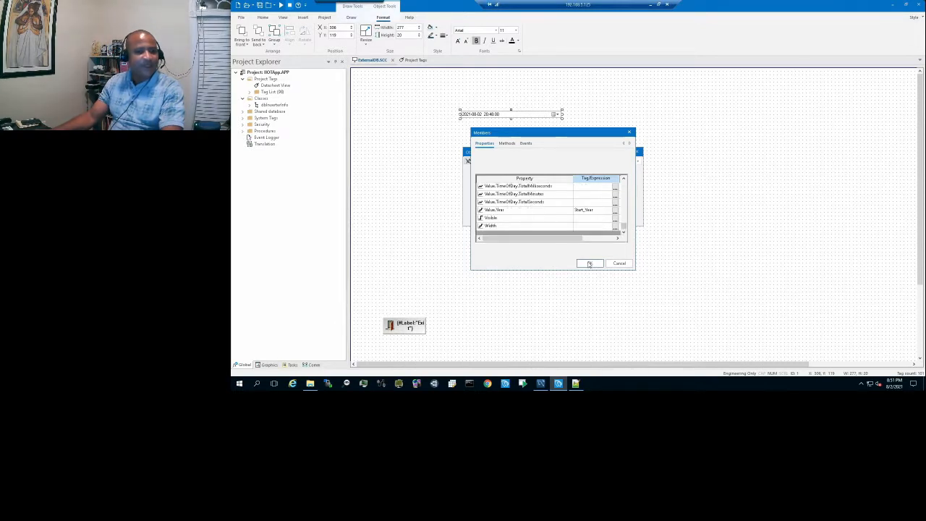
Accept the date picker's member bindings and close its object properties
left_click(590, 263)
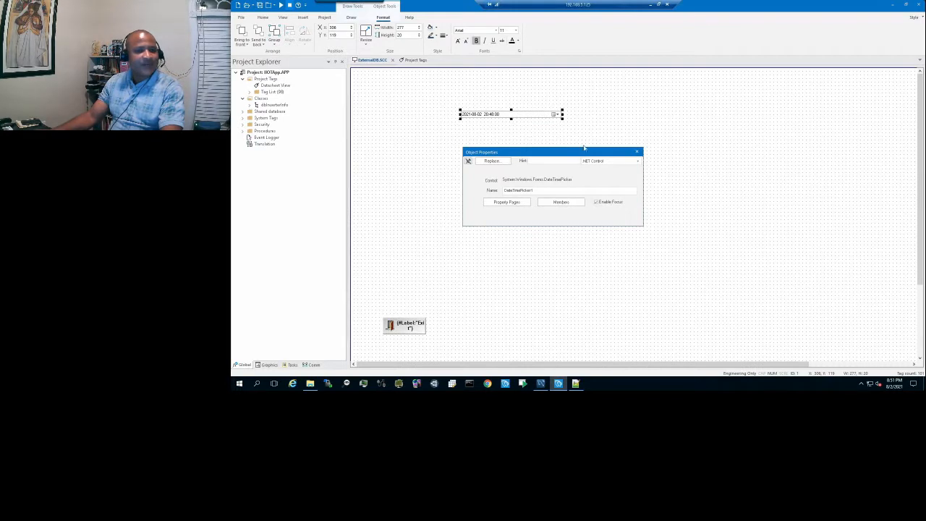
left_click(637, 152)
Duplicate the date picker, placing the copy at about X 721, Y 57, and move the original into the same row on its left
right_click(510, 118)
left_click(510, 149)
left_click(535, 160)
right_click(510, 148)
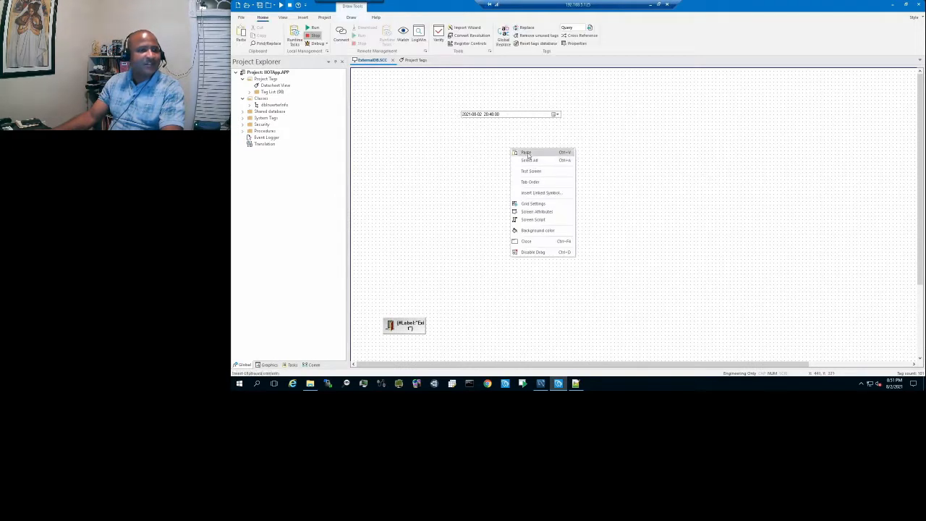
left_click(527, 155)
left_click_drag(391, 75, 641, 100)
left_click_drag(512, 118, 507, 98)
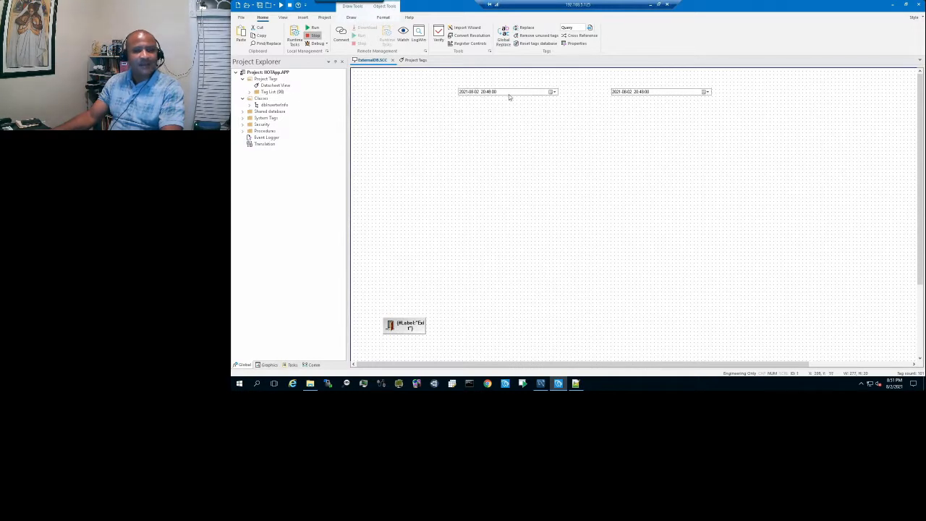
Rebind the second date picker's Value.Year member property to the End_Year tag
double_click(651, 94)
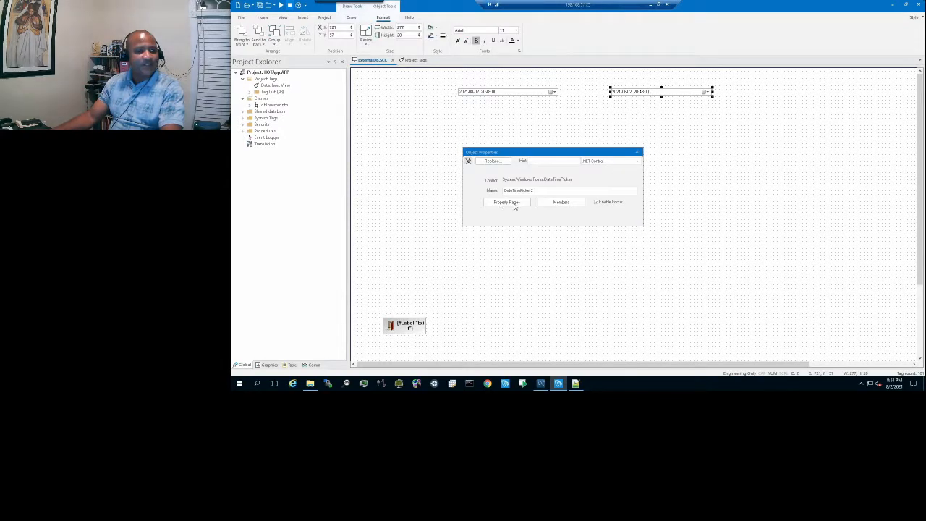
left_click(556, 203)
scroll(624, 190, "down", 5)
scroll(618, 225, "down", 5)
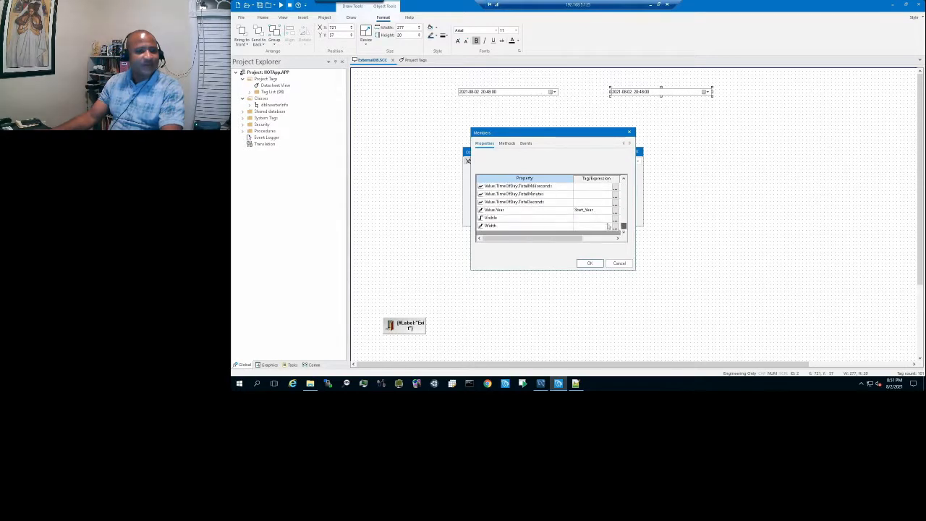
left_click(584, 210)
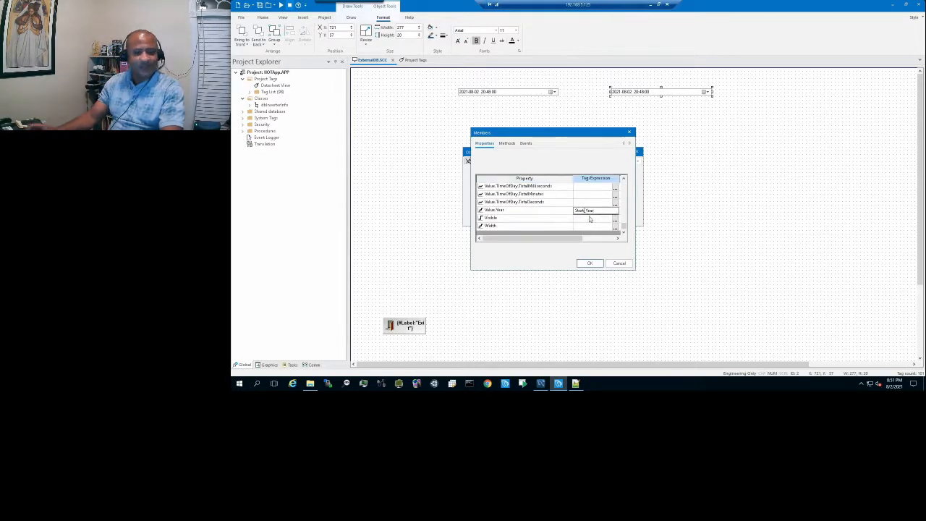
key("BackSpace")
key("BackSpace")
key("BackSpace")
key("BackSpace")
key("BackSpace")
key("BackSpace")
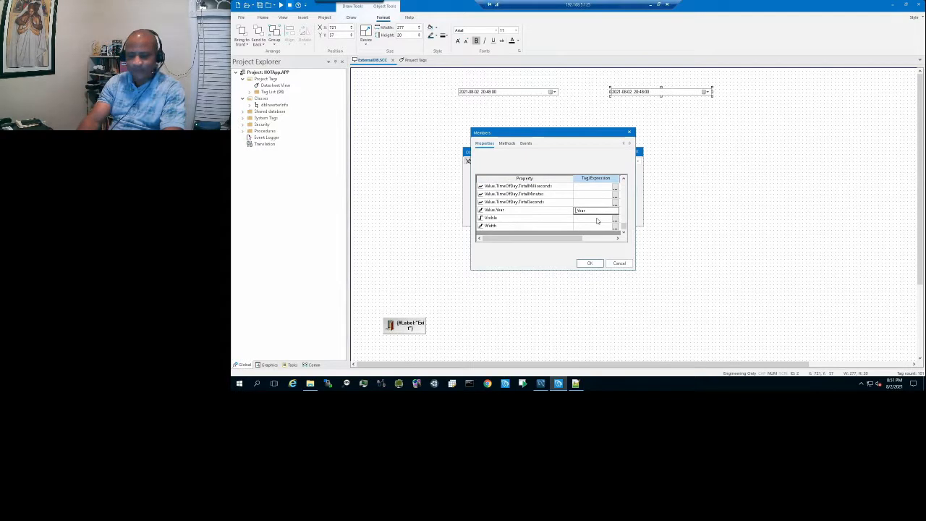
type("End_")
left_click(589, 205)
Rebind the second date picker's Value.Second member property to the End_Seconds tag
scroll(625, 181, "up", 5)
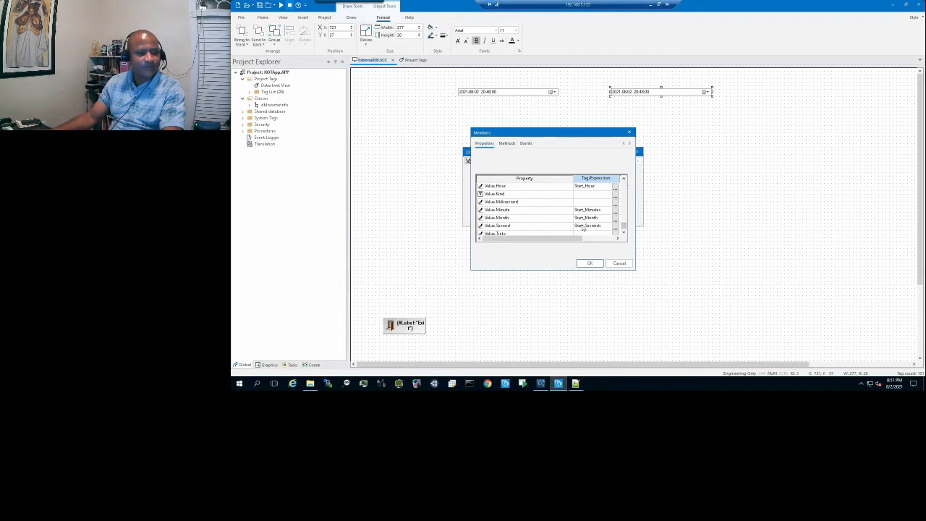
left_click(583, 227)
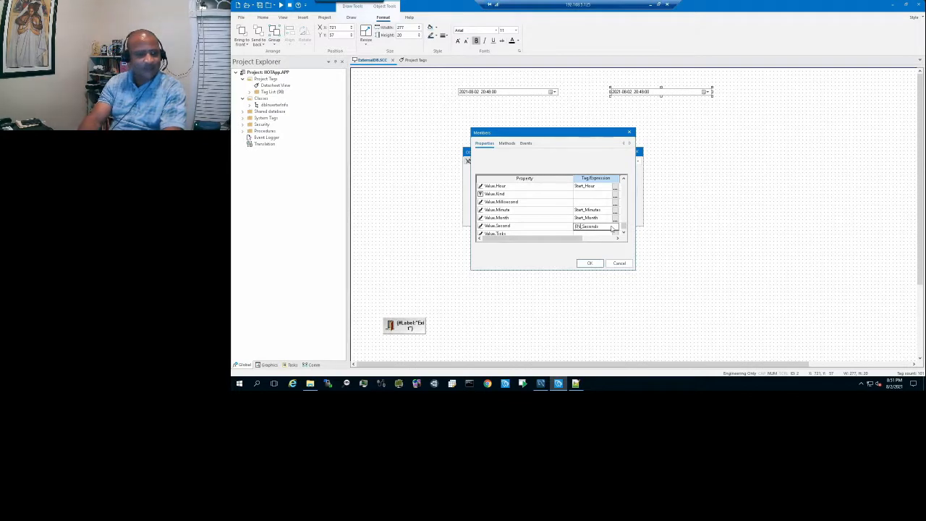
type("End")
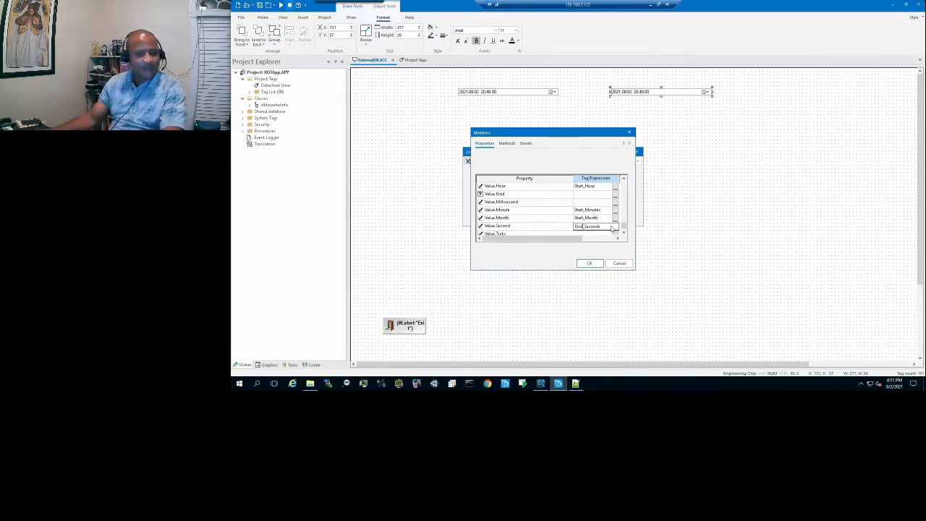
Rebind the second date picker's Value.Month member property to the End_Month tag
left_click(581, 219)
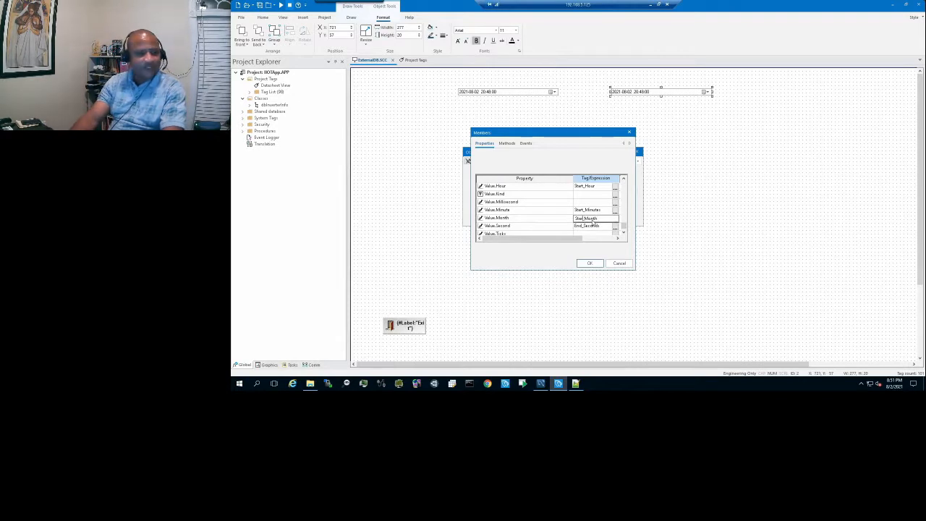
key("BackSpace")
key("BackSpace")
key("BackSpace")
key("BackSpace")
key("BackSpace")
type("End")
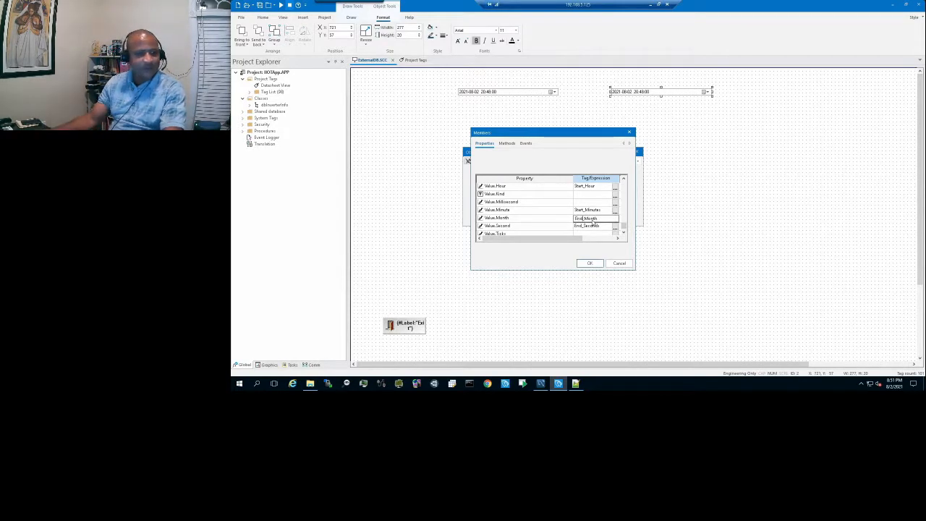
Rebind the second date picker's Value.Minute member property to the End_Minutes tag
left_click(584, 210)
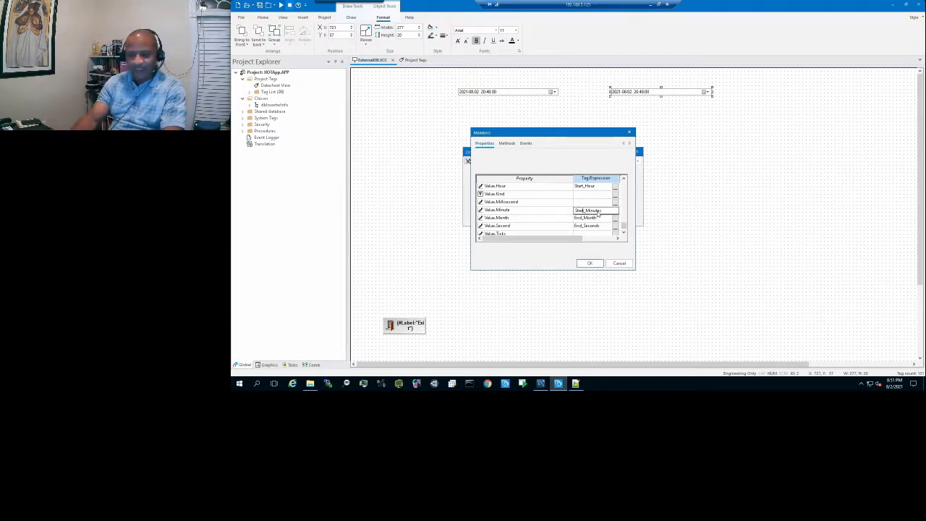
key("BackSpace")
key("BackSpace")
key("BackSpace")
key("BackSpace")
key("BackSpace")
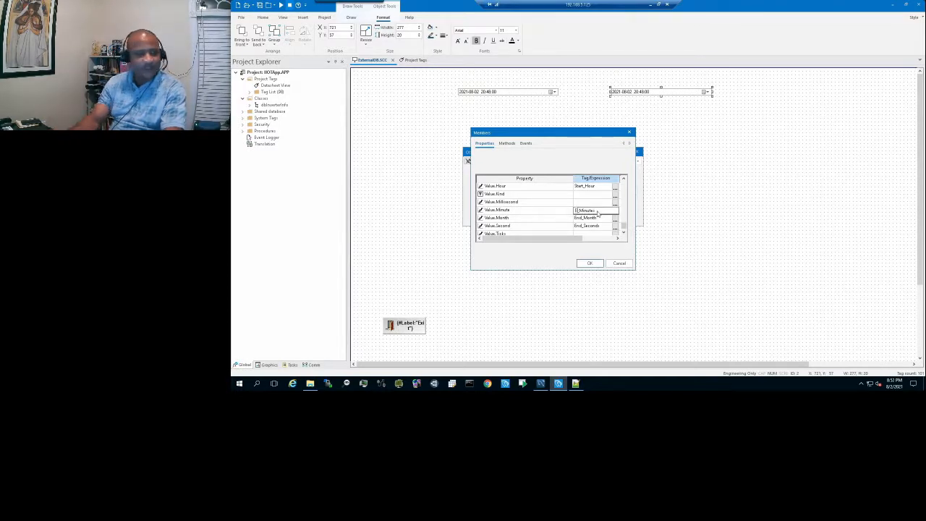
type("End")
Rebind the second date picker's Value.Hour member property to End_Hour and Value.Day to End_Day
left_click(584, 187)
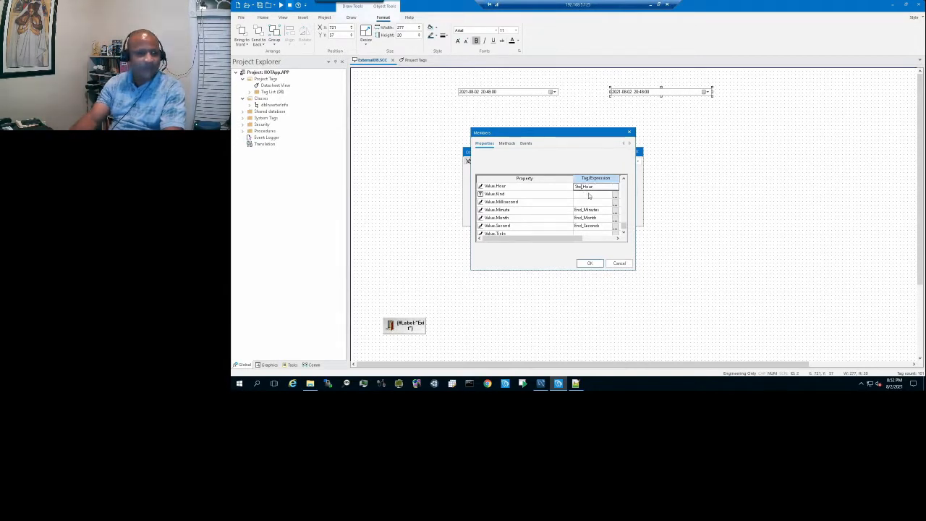
type("End")
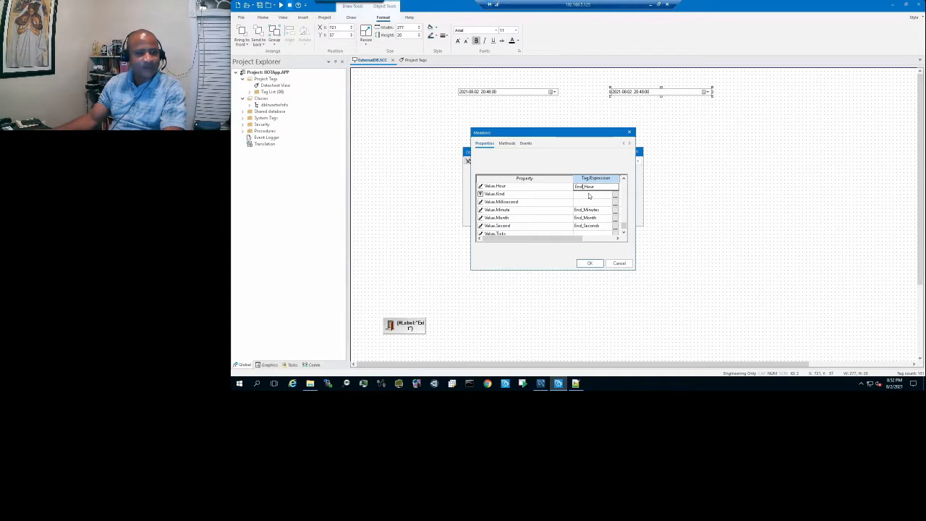
left_click(624, 179)
left_click(624, 180)
left_click(624, 179)
left_click(584, 187)
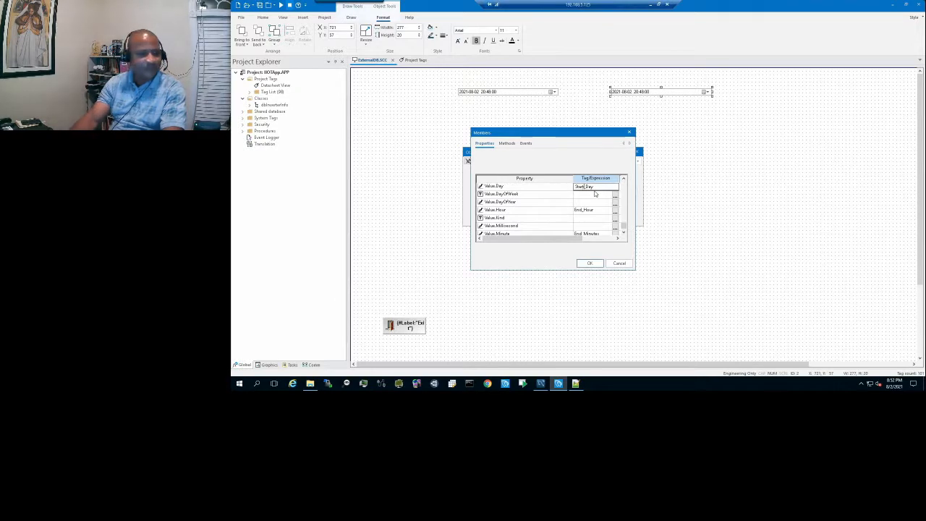
key("BackSpace")
key("BackSpace")
type("End")
left_click(599, 194)
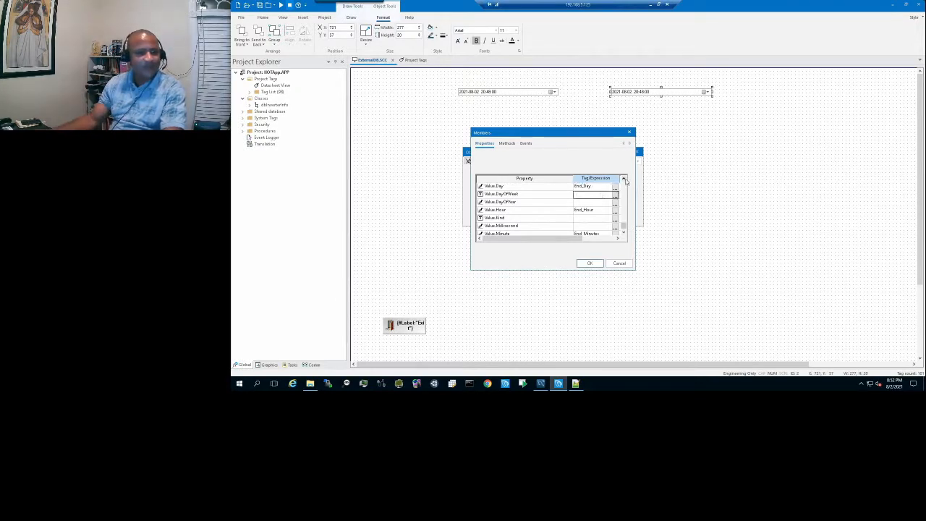
Check the second date picker's Value member bindings to the End tags, accept them and close its object properties
scroll(626, 181, "up", 8)
scroll(625, 180, "up", 3)
scroll(625, 180, "up", 5)
scroll(625, 180, "up", 8)
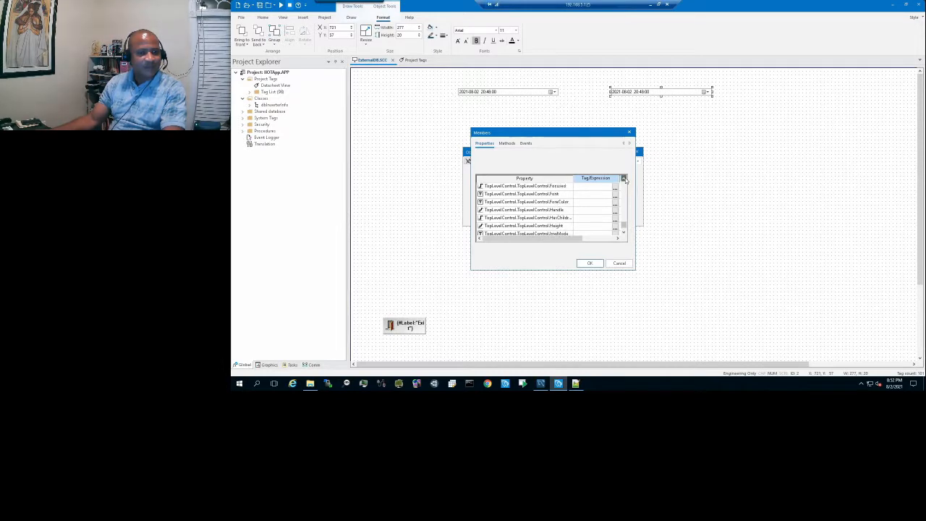
left_click_drag(624, 225, 625, 230)
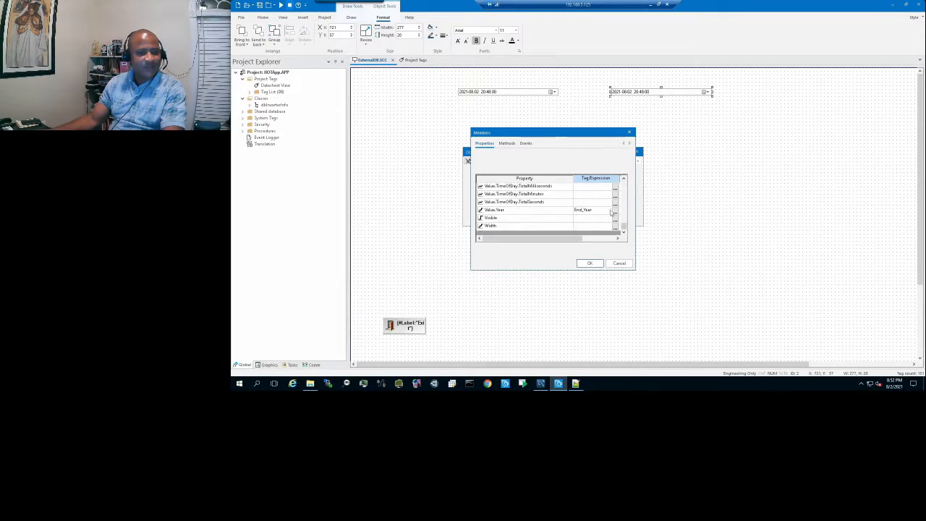
scroll(623, 180, "up", 8)
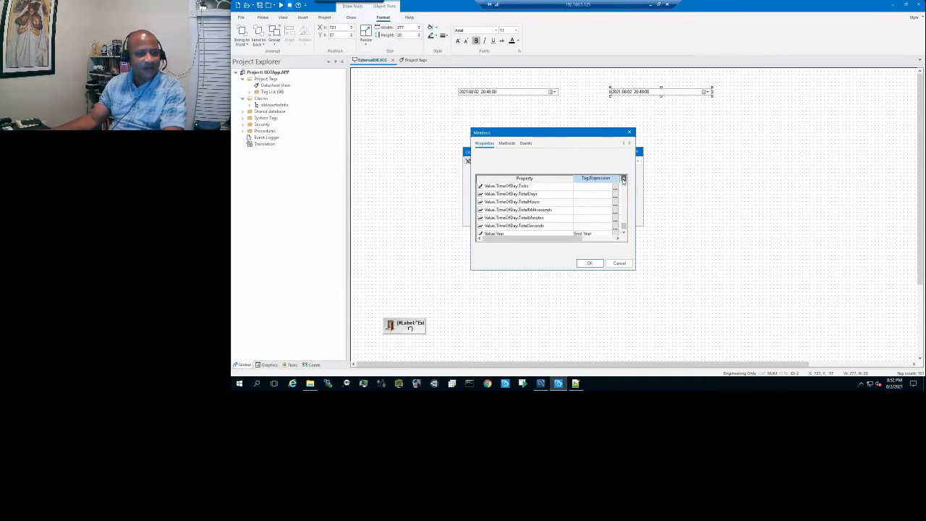
scroll(624, 180, "up", 3)
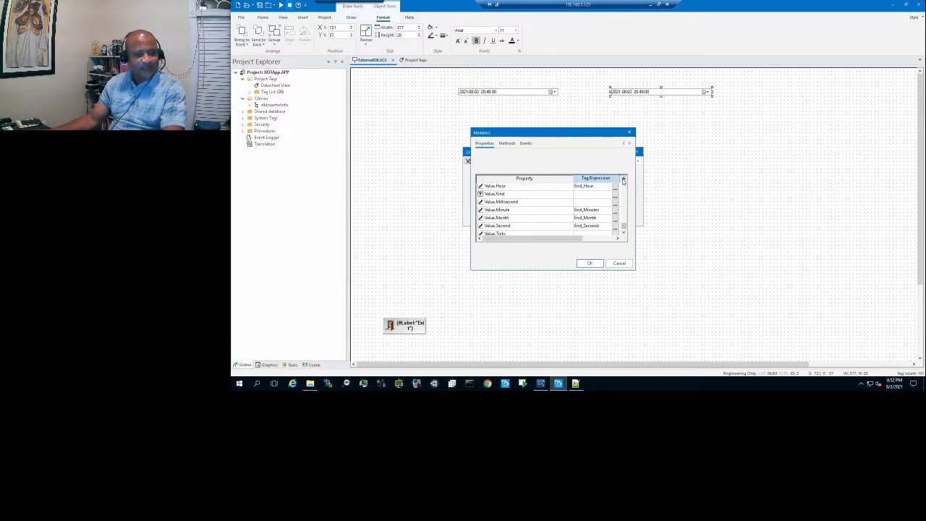
scroll(623, 180, "up", 7)
scroll(622, 180, "up", 10)
scroll(623, 180, "up", 7)
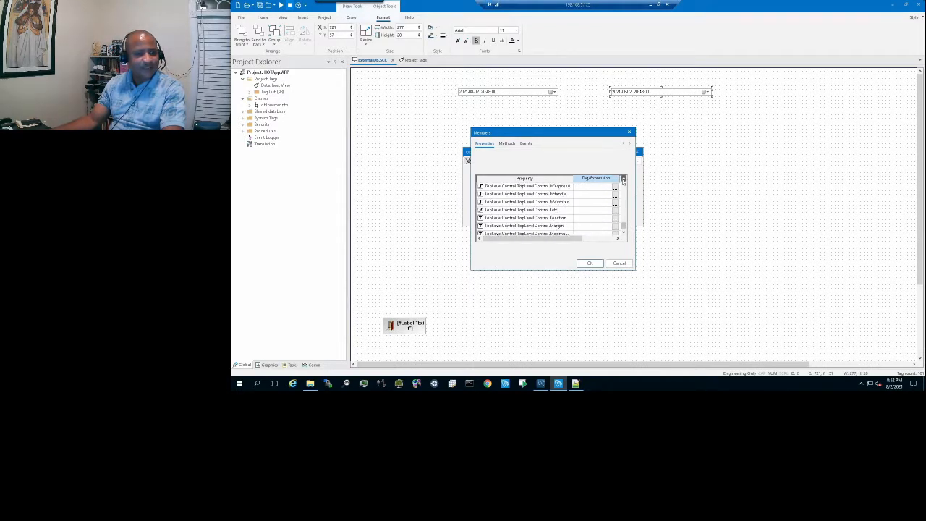
left_click(589, 264)
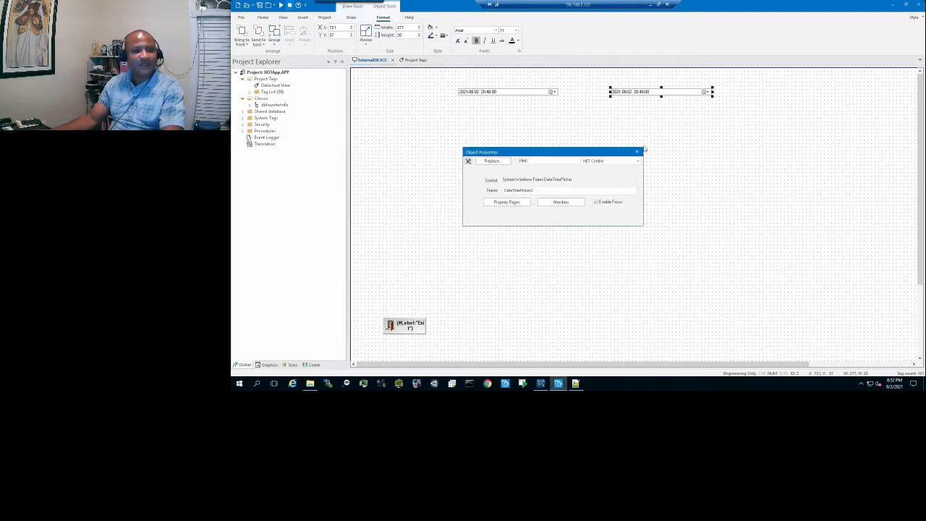
left_click(637, 152)
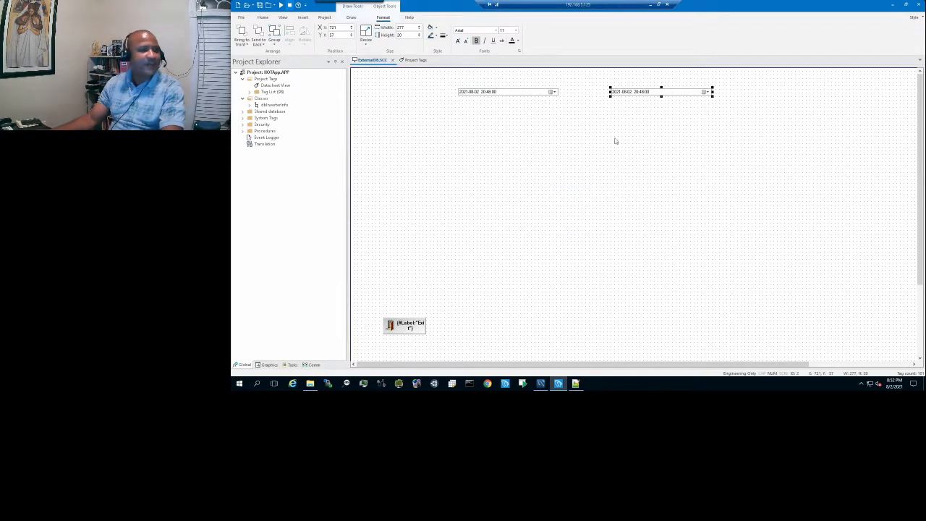
Draw a button about 81 by 40 pixels between the two date pickers and caption it Reload
left_click(351, 17)
left_click(508, 45)
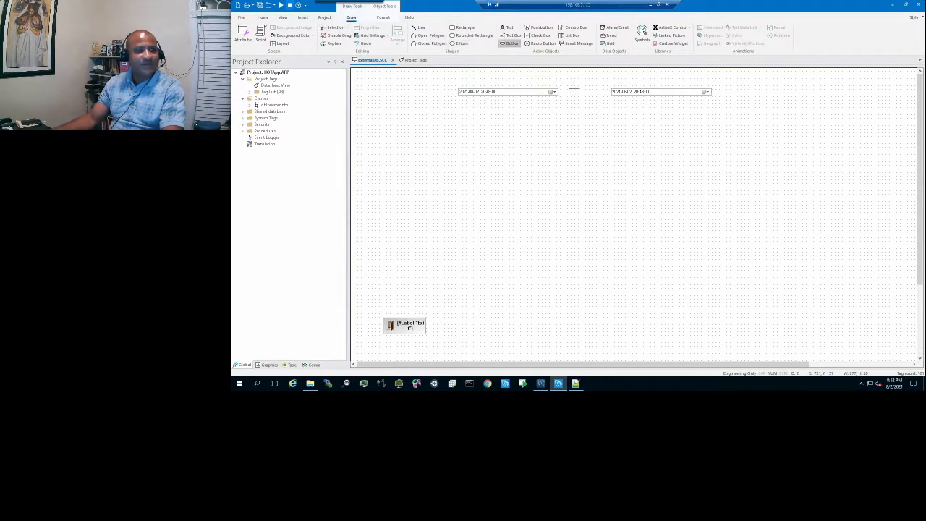
left_click_drag(570, 86, 600, 102)
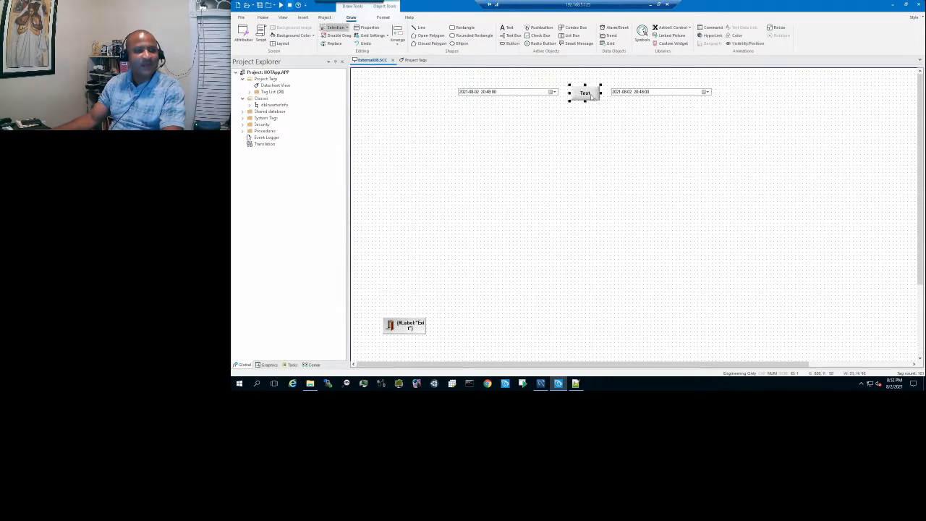
double_click(589, 97)
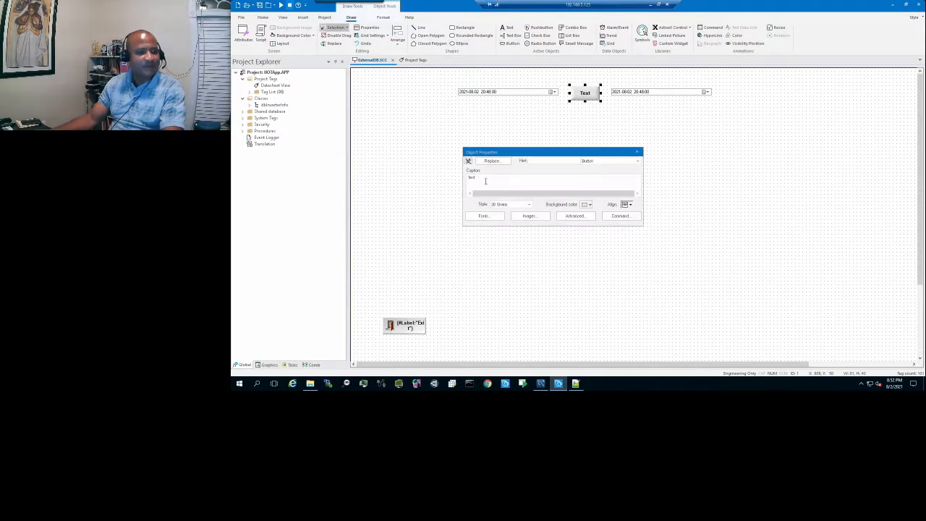
type("Rel")
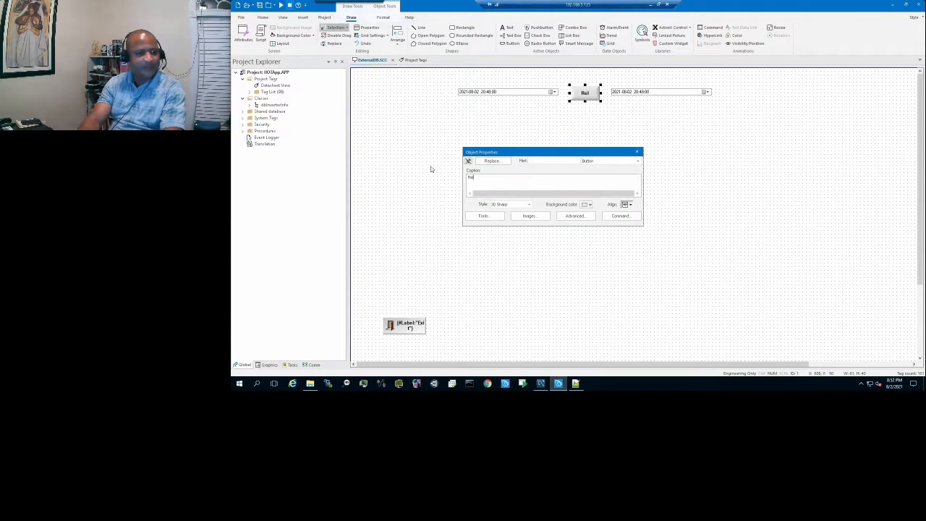
type("oad")
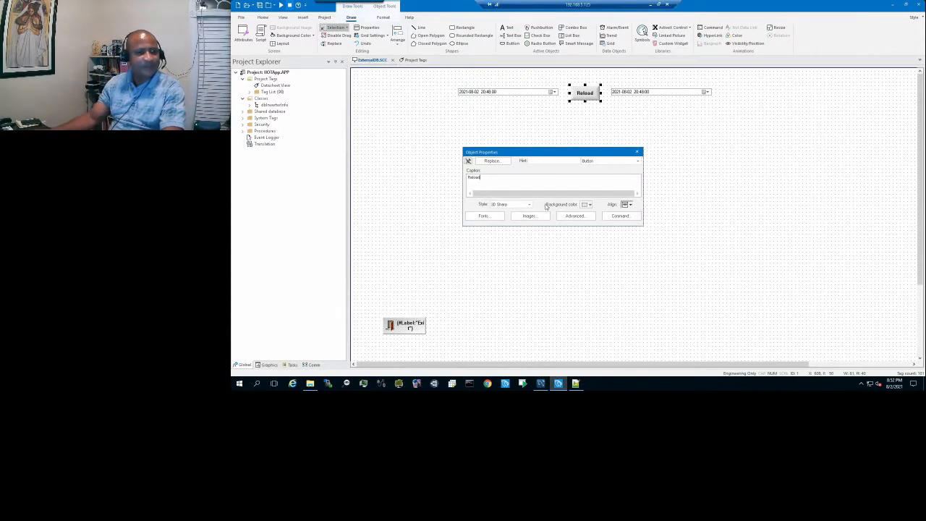
Give the Reload button an On Down command of type Toggle Tag that toggles the reload tag
left_click(619, 217)
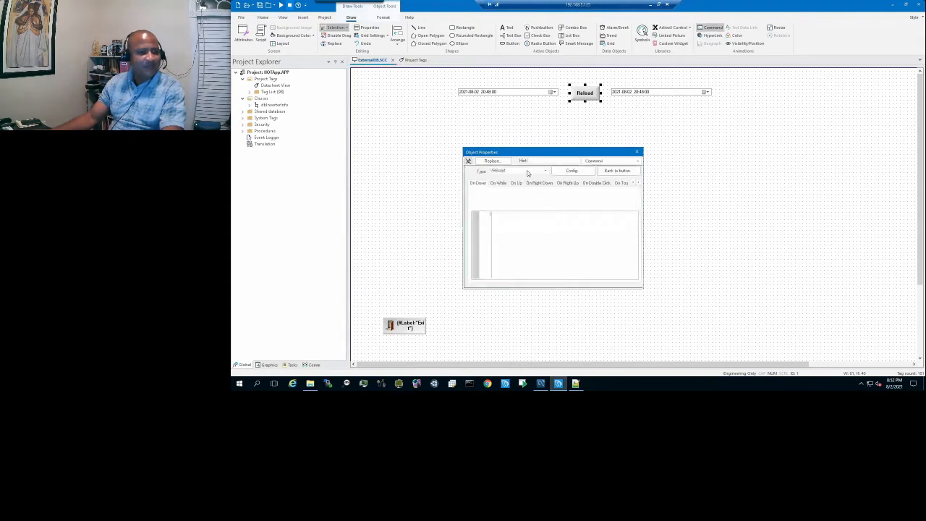
left_click(528, 170)
left_click(504, 208)
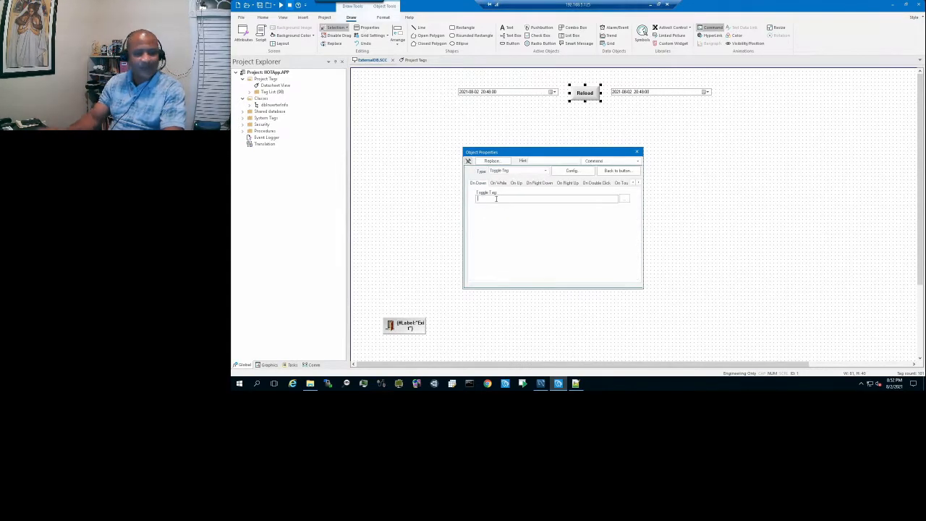
left_click(496, 199)
type("rel")
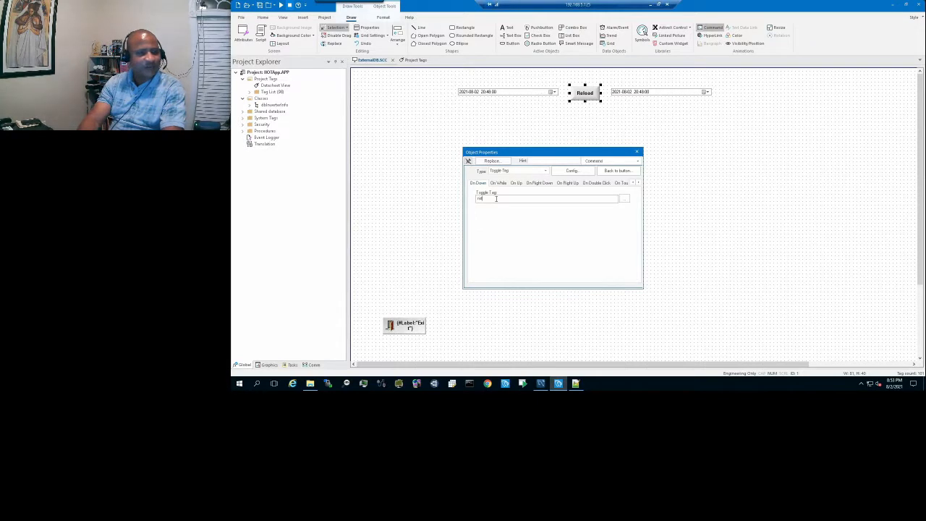
type("oad")
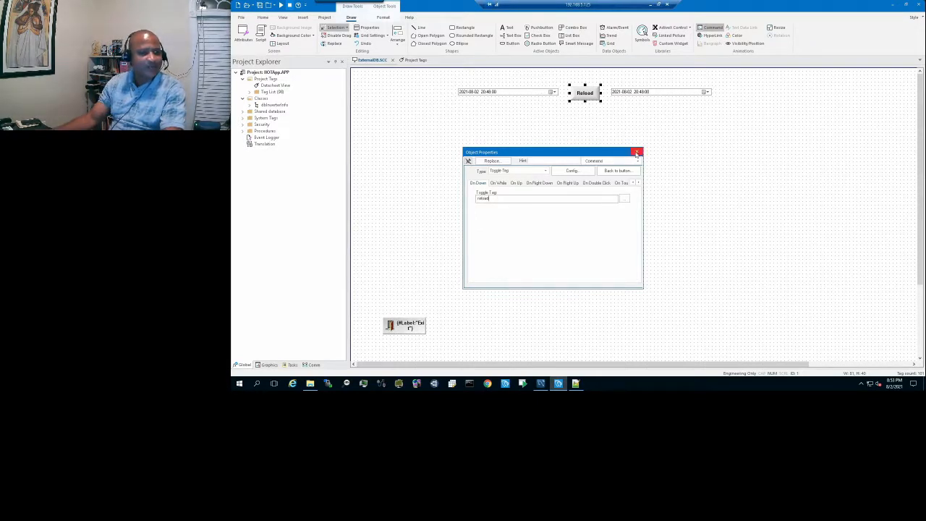
left_click(636, 153)
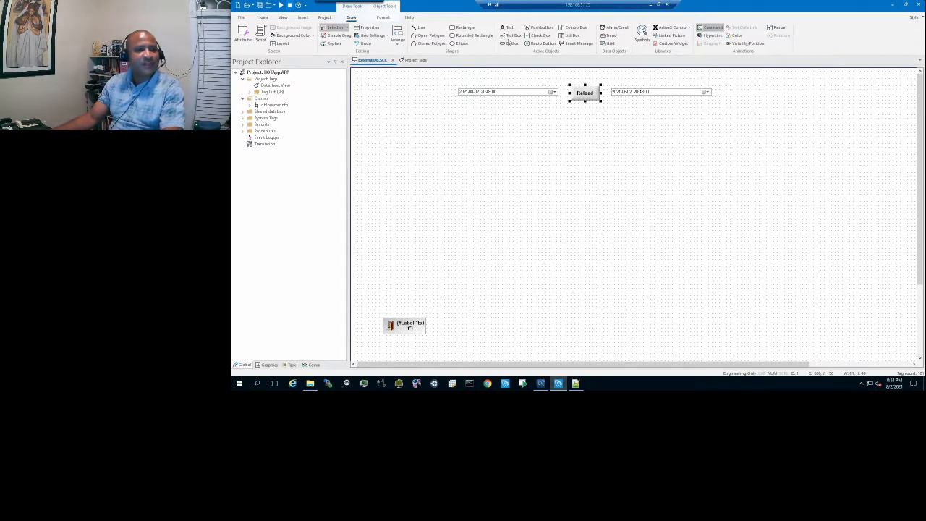
Draw a grid about 701 by 613 pixels below the date pickers and set its data source to Database
left_click(611, 43)
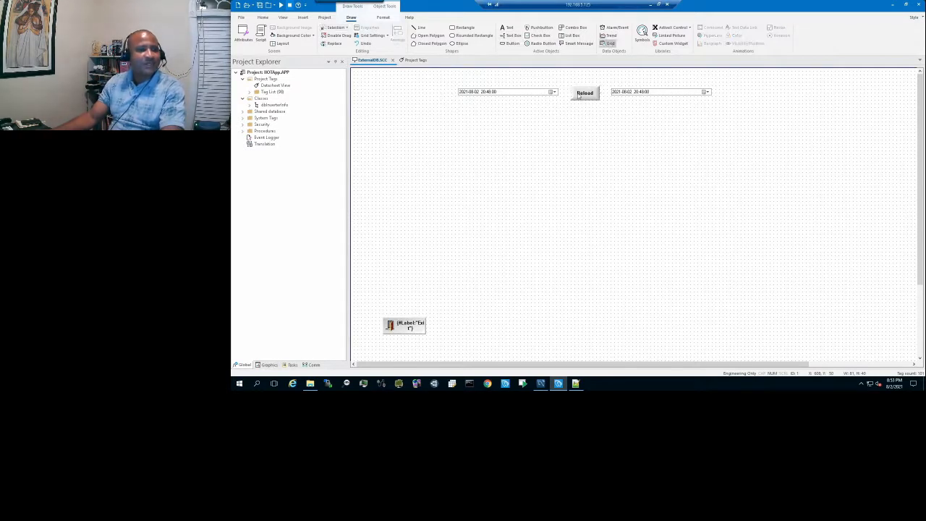
left_click_drag(460, 119, 715, 341)
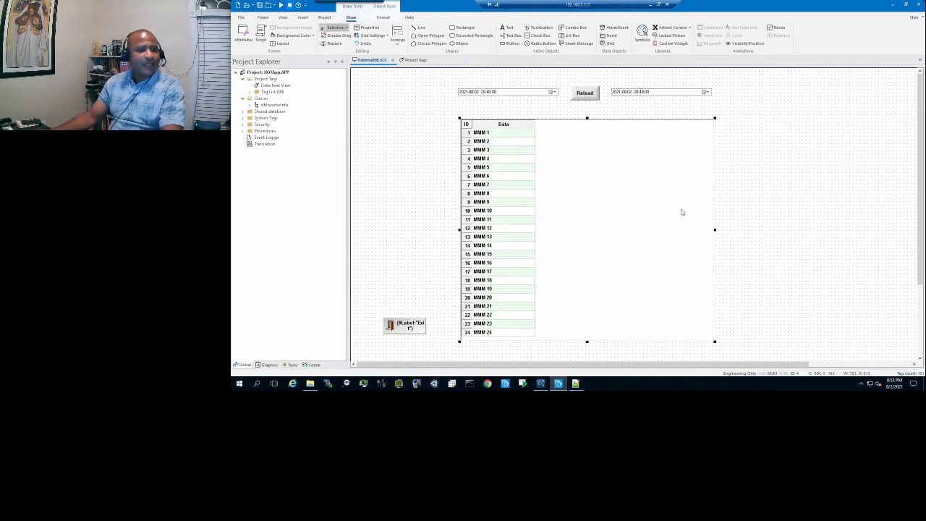
double_click(530, 169)
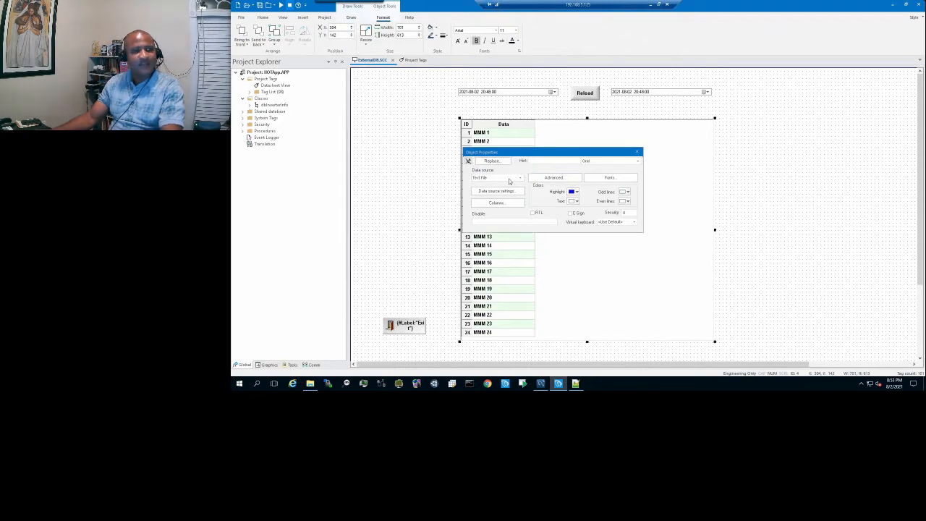
left_click(514, 179)
left_click(505, 194)
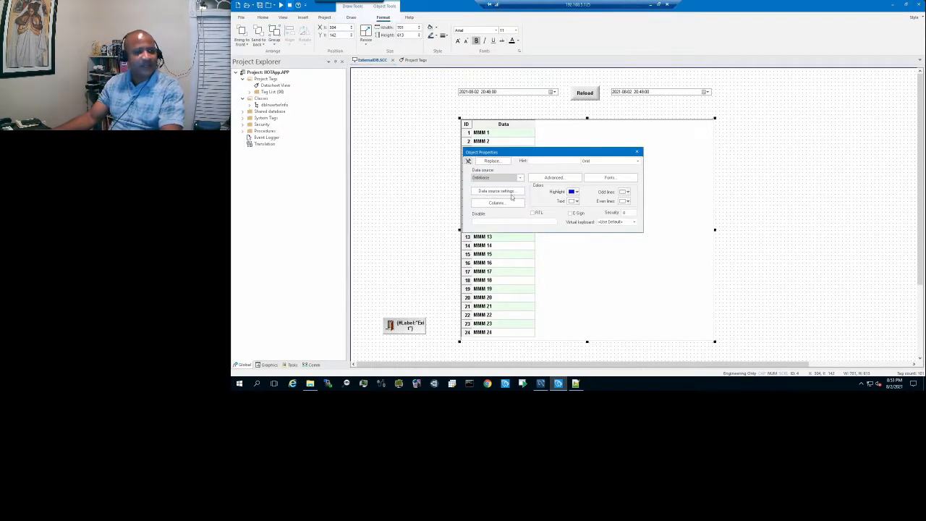
Turn off the project default database for the grid and select MySQL as the ODBC data source name for its connection string
left_click(497, 191)
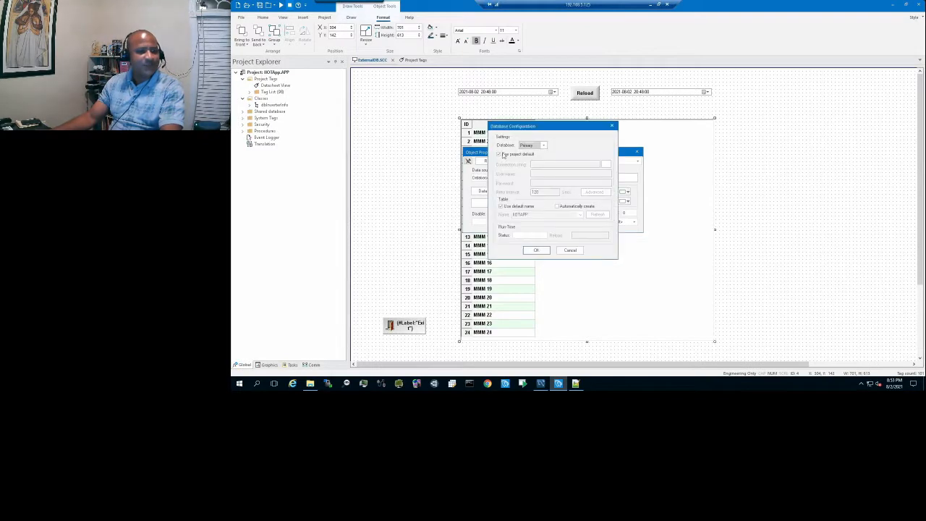
left_click(502, 154)
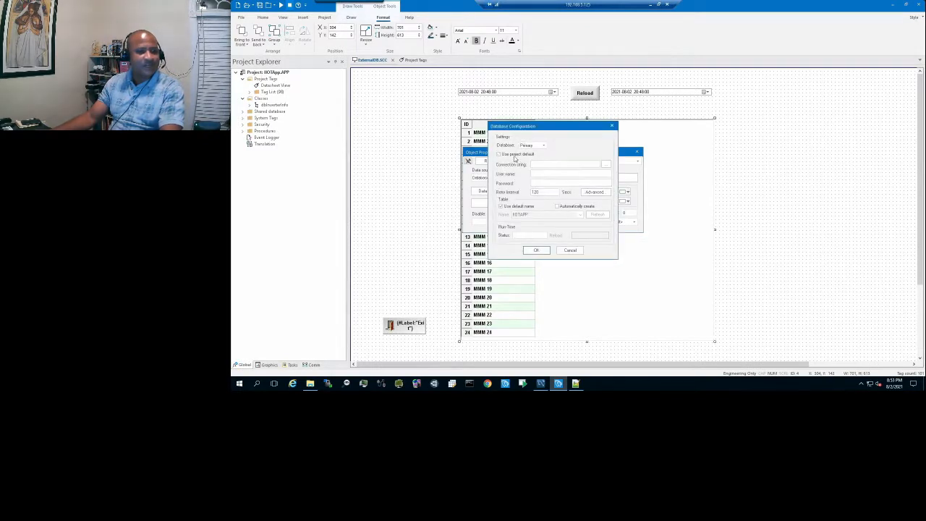
left_click(605, 164)
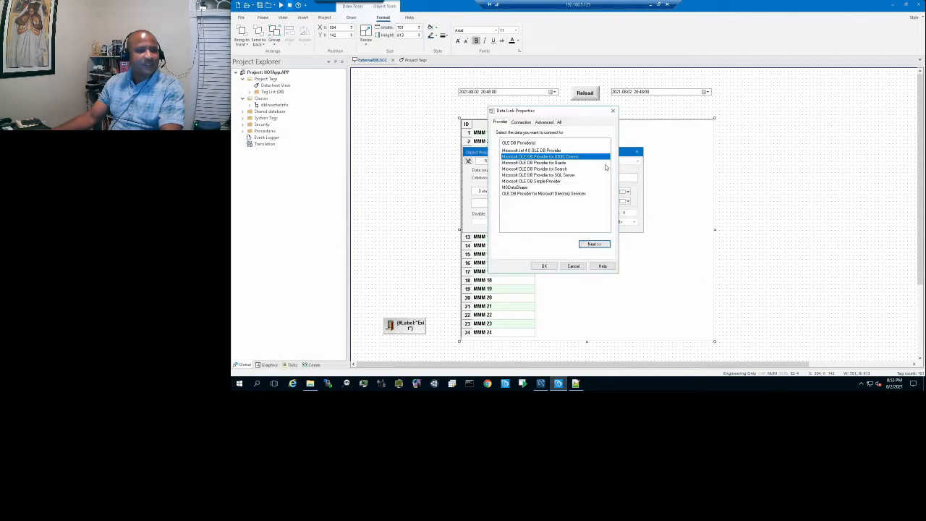
left_click(522, 122)
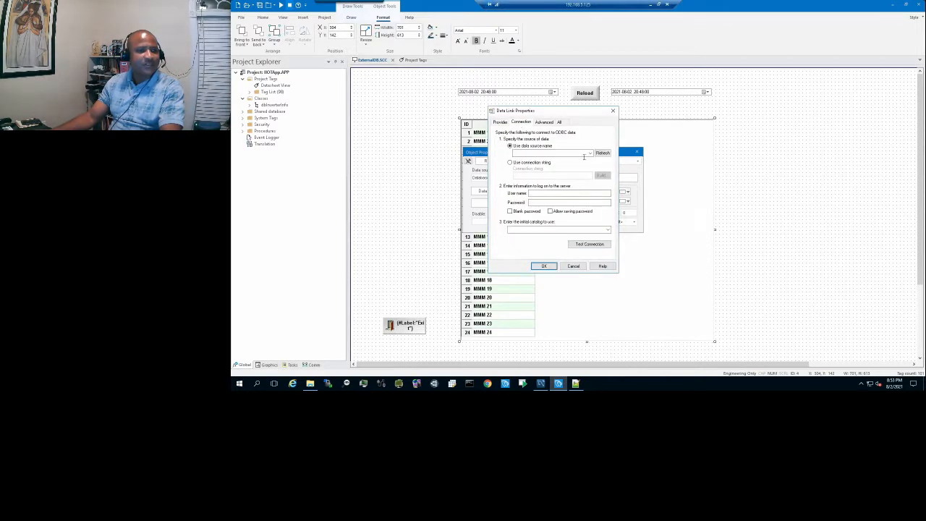
left_click(590, 152)
left_click(519, 159)
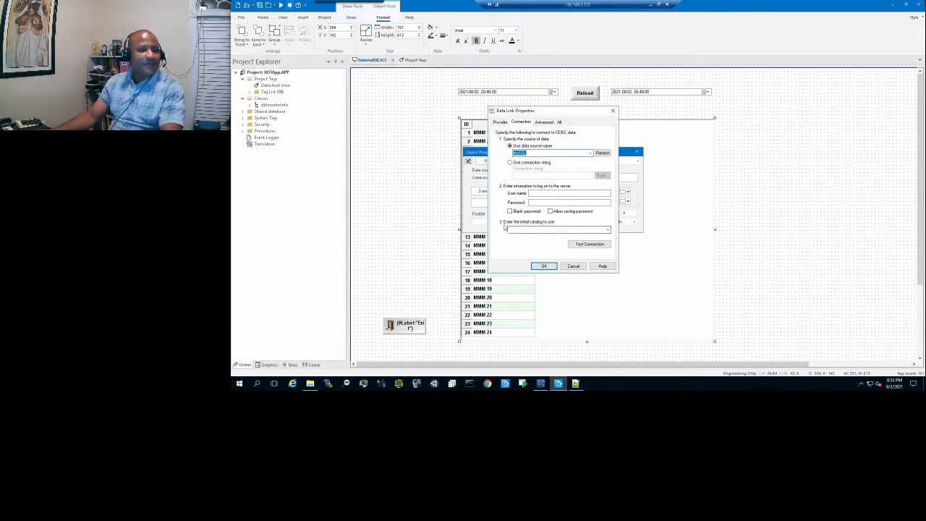
Set the connection's initial catalog to SCADADB, test the connection and accept the data link
left_click(607, 231)
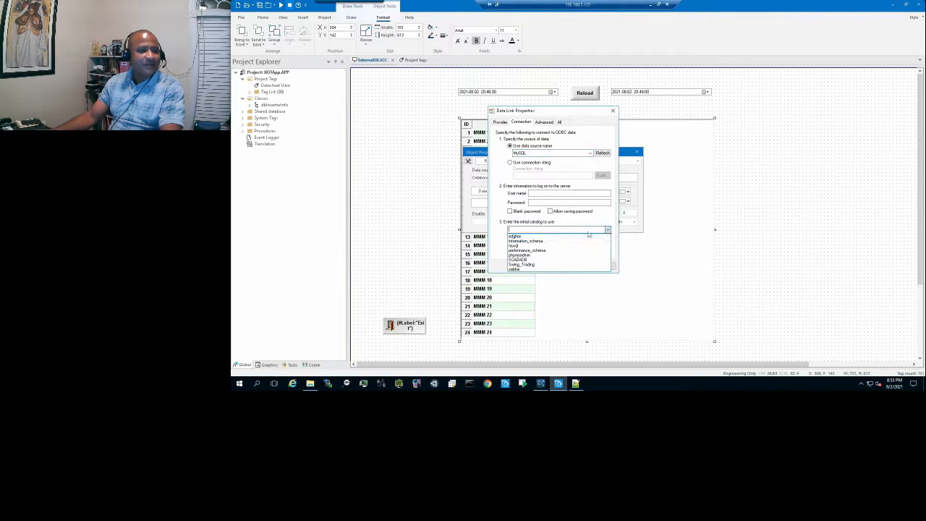
left_click(522, 258)
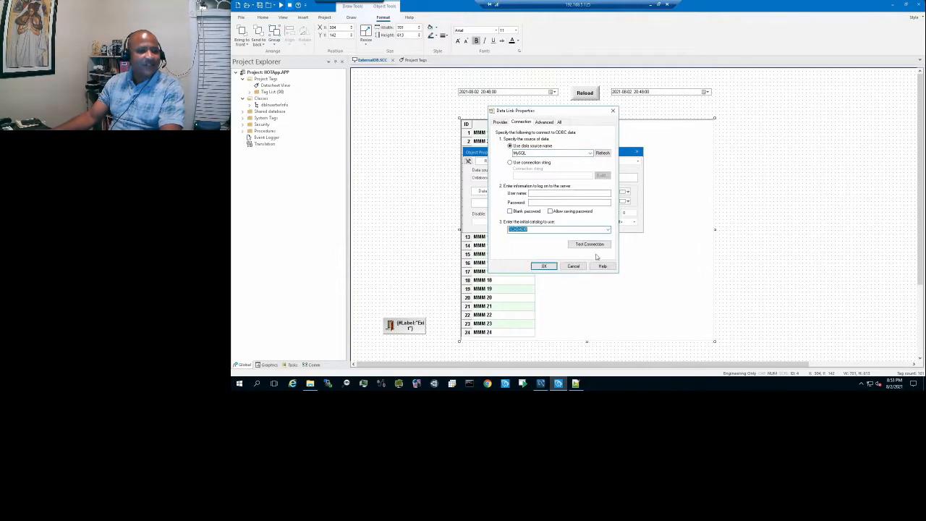
left_click(588, 245)
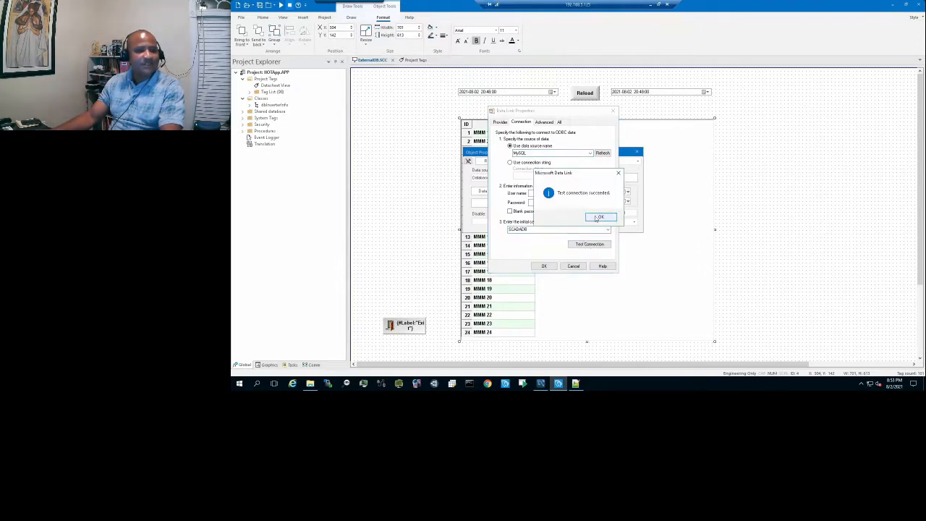
left_click(601, 216)
left_click(543, 265)
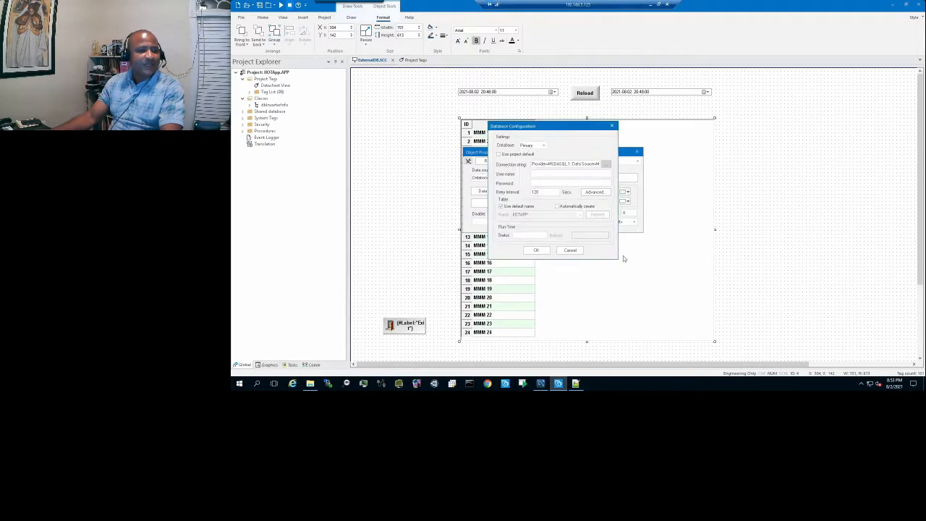
Replace the grid's default table name with the TotalSystem table and accept the database configuration
left_click(500, 208)
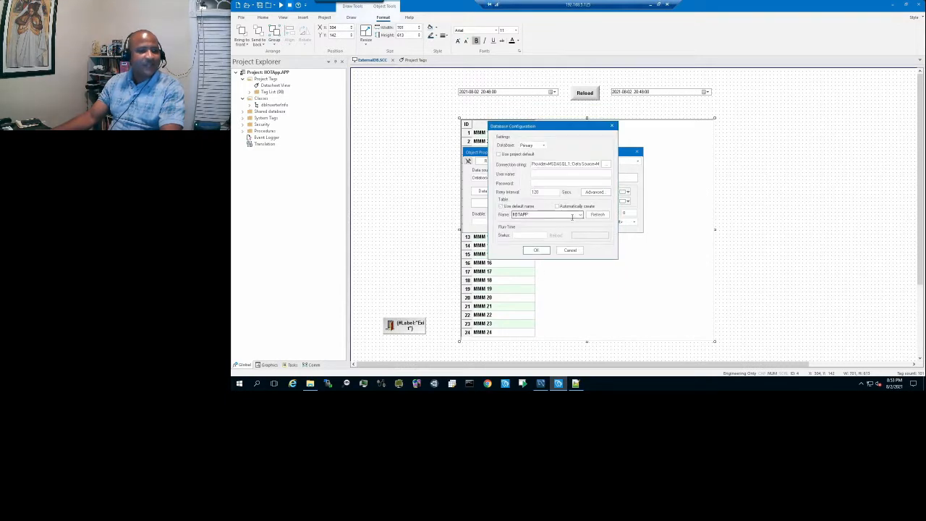
left_click(580, 215)
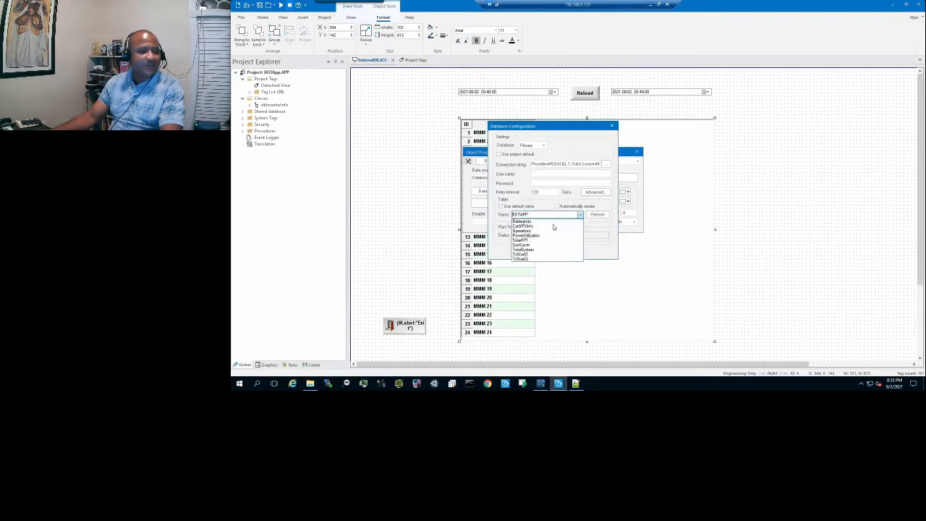
left_click(527, 250)
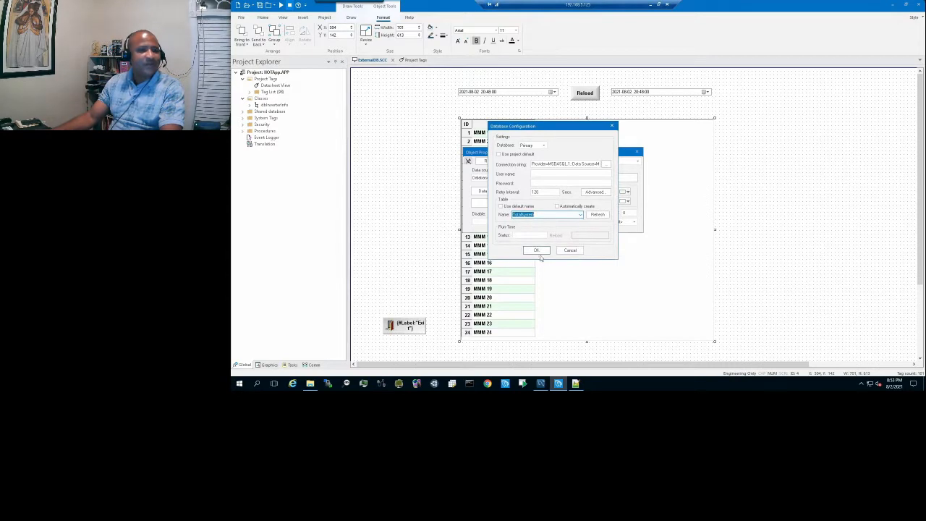
left_click(535, 251)
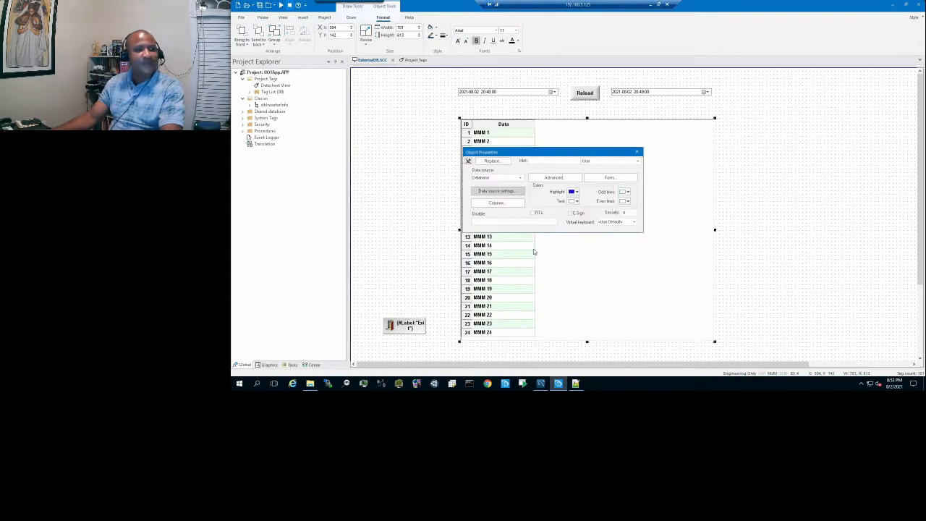
Open the grid's column definitions and label the first column Timestamp and the second column Array Power
left_click(495, 203)
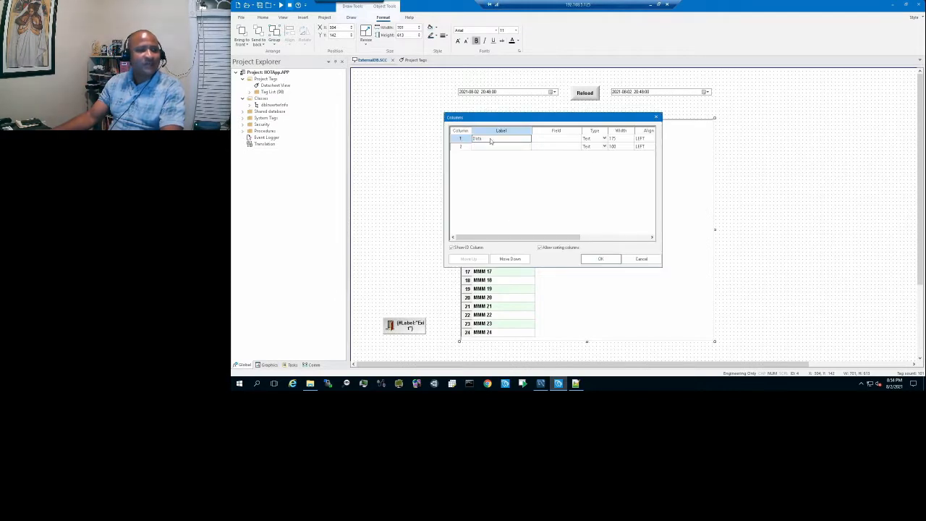
left_click(490, 140)
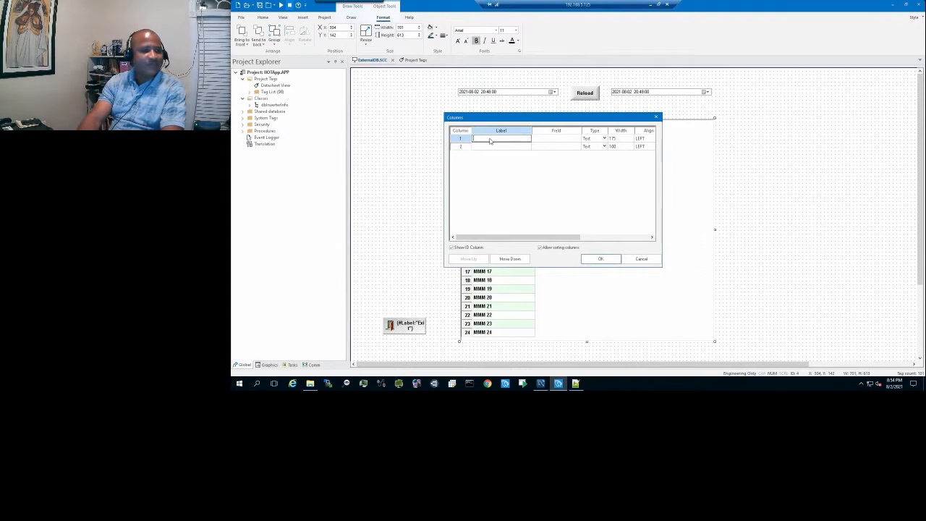
type("Times")
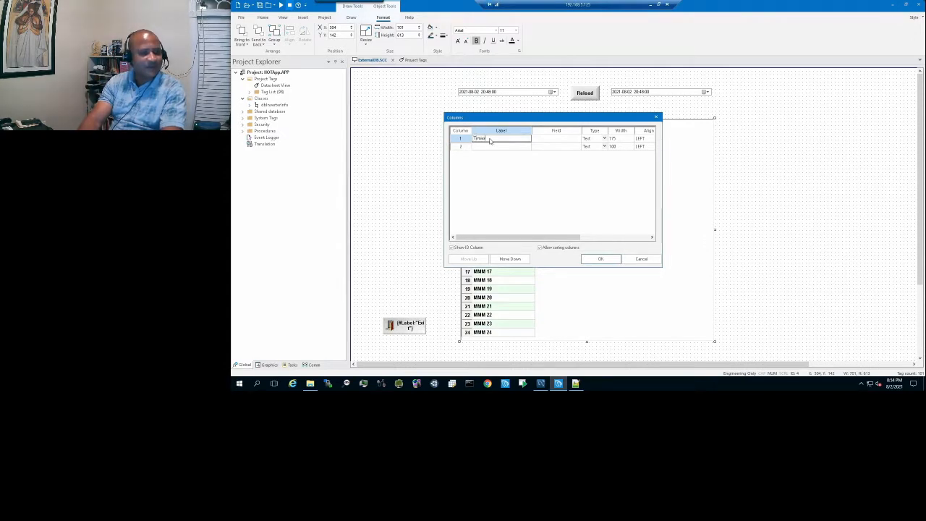
type("tamp")
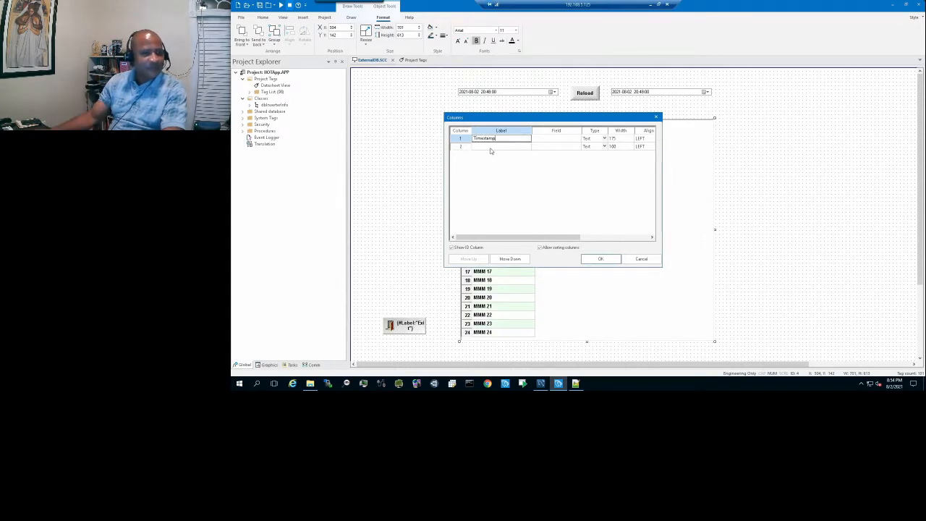
left_click(486, 148)
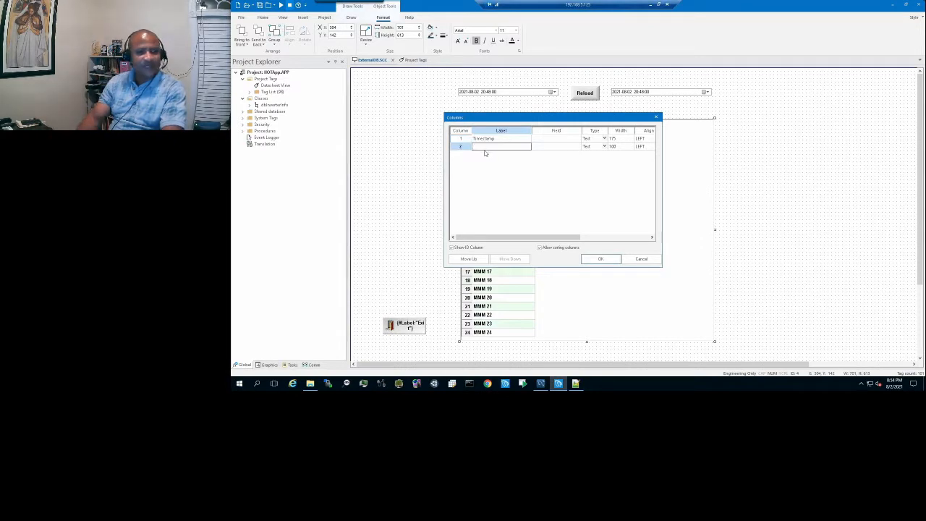
type("Av")
type("ray Power")
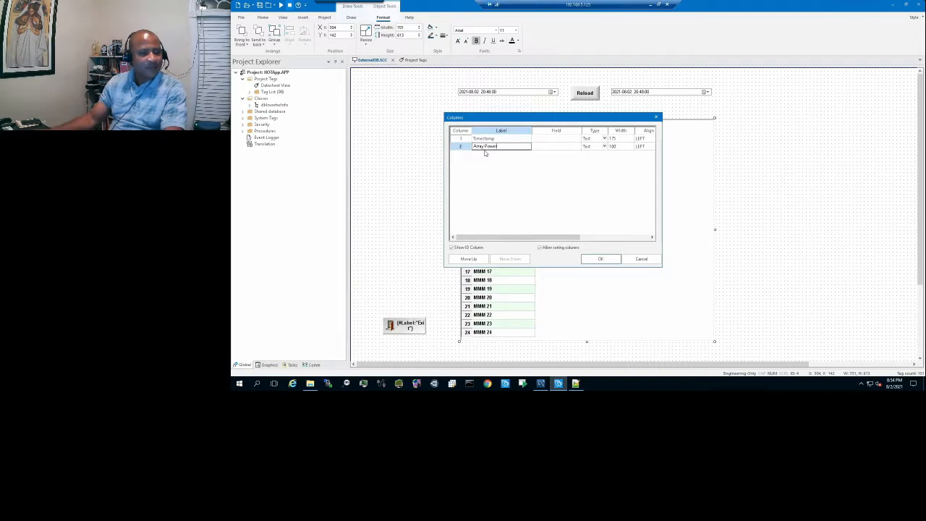
Add three more grid columns labelled Amperage, Battery Power and kWhProduced
left_click(484, 157)
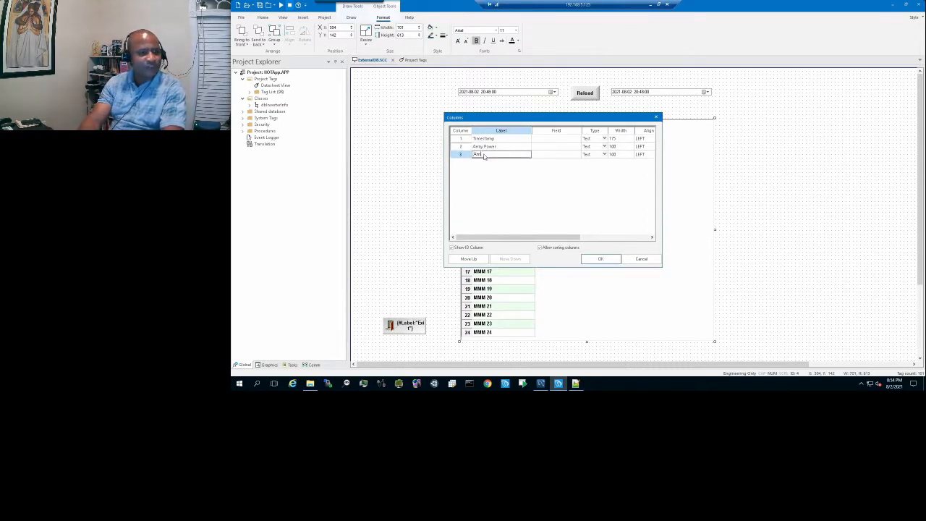
key("Return")
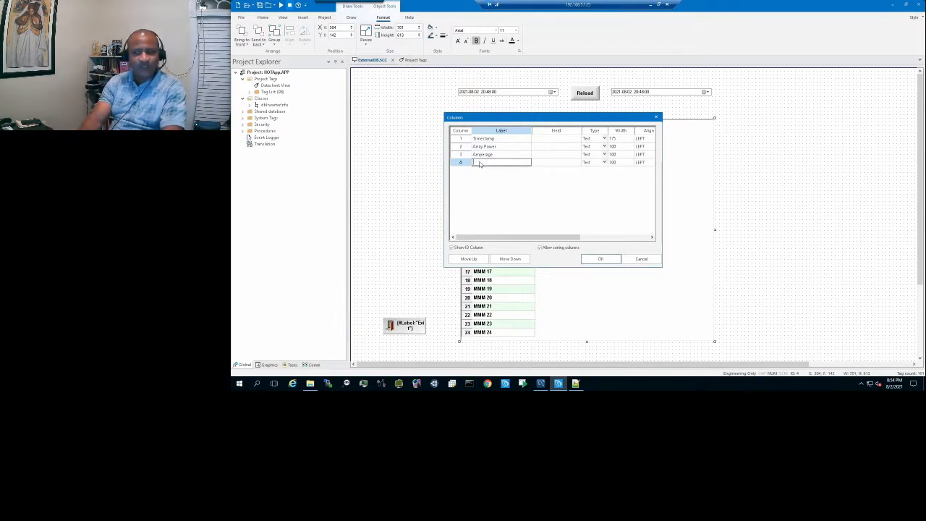
type("Battery Power")
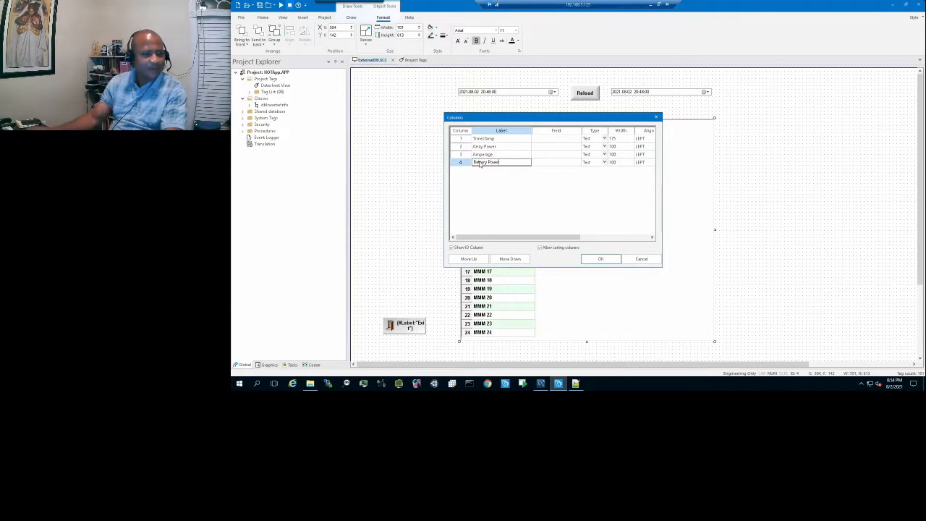
key("Return")
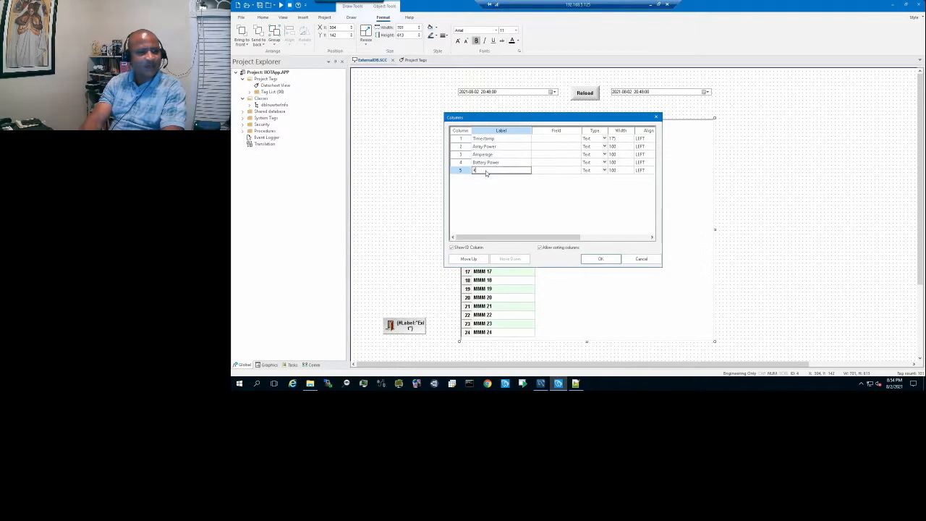
type("kWhProdu")
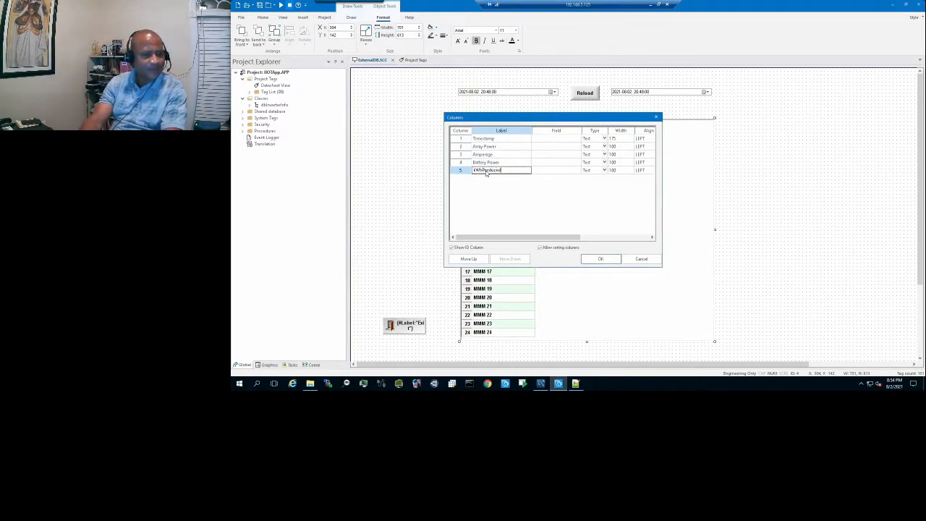
type("ced")
key("Return")
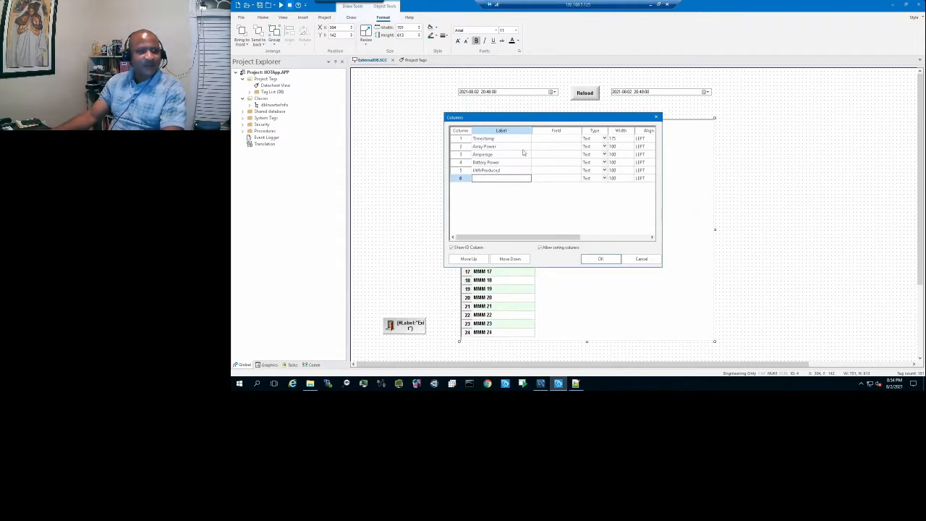
Copy the Timestamp field name from the TotalSystem results in MySQL Workbench into the Timestamp column's field in AVEVA Edge
left_click(552, 139)
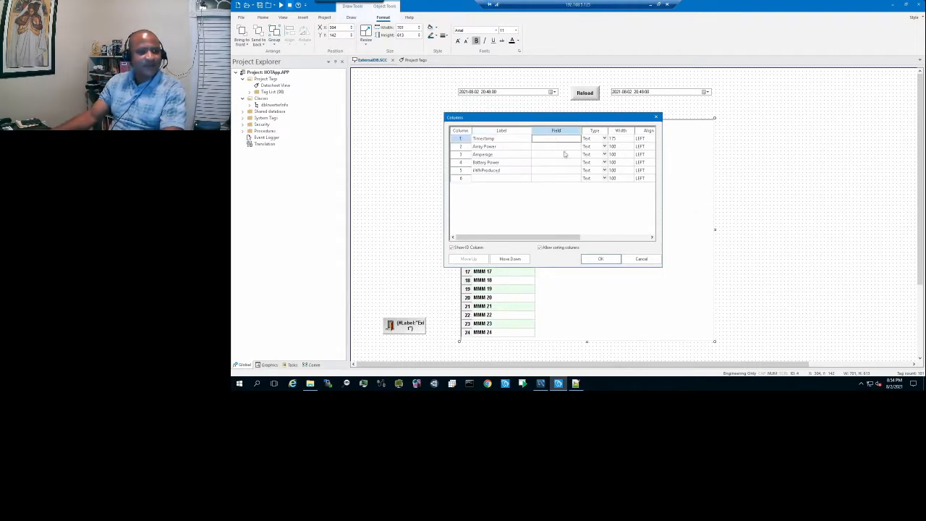
left_click(541, 385)
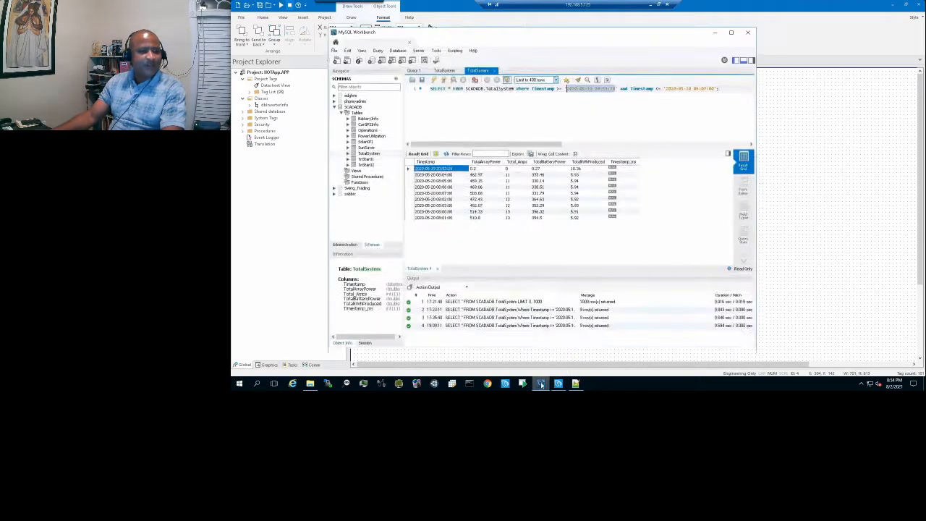
left_click(434, 168)
right_click(439, 163)
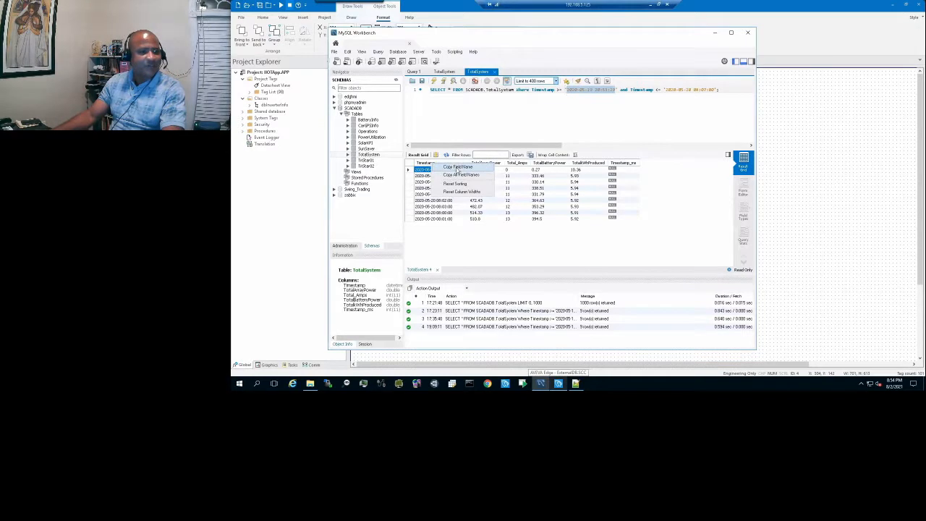
left_click(451, 167)
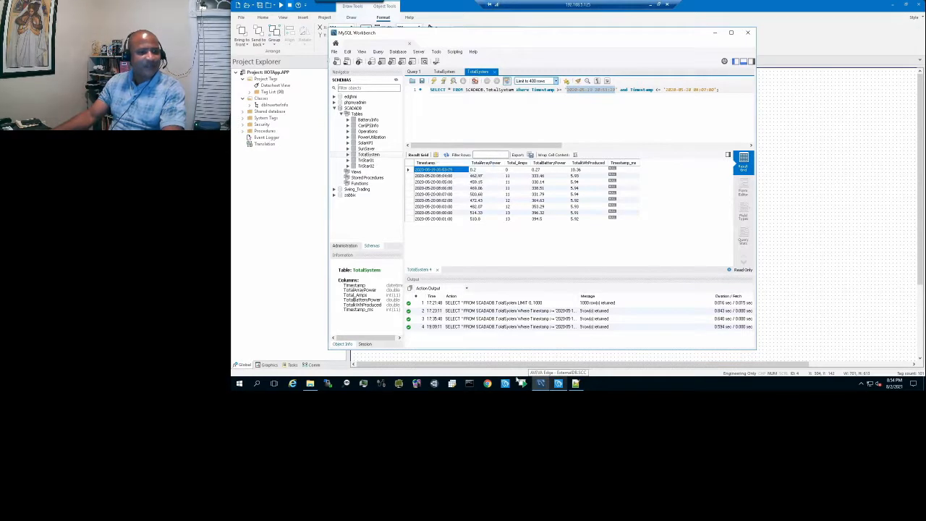
left_click(558, 383)
right_click(542, 139)
left_click(563, 159)
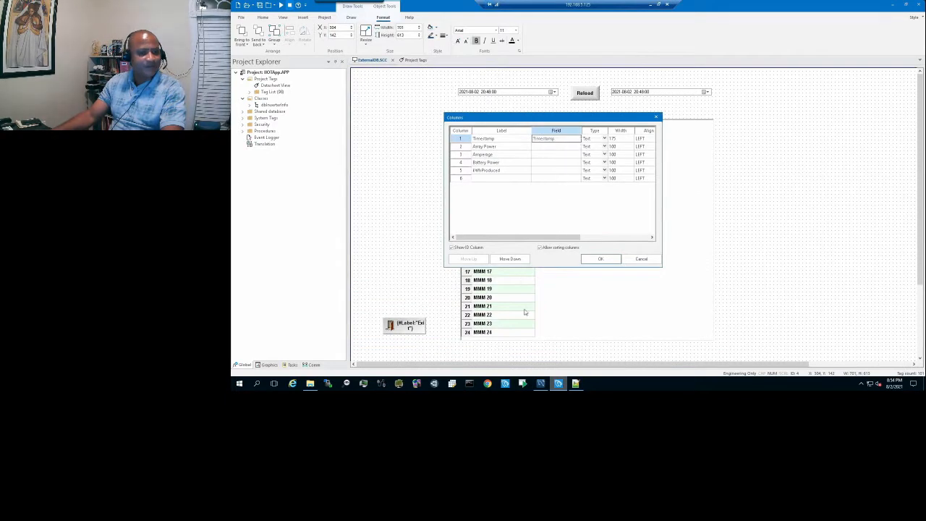
Copy the TotalArrayPower field name from MySQL Workbench and paste it as the Array Power column's field in AVEVA Edge
left_click(541, 383)
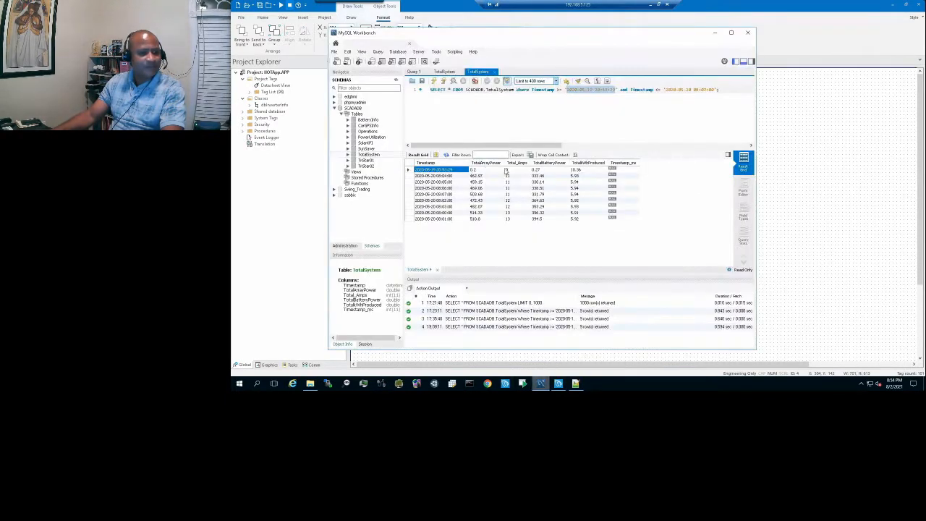
left_click(540, 384)
left_click(548, 149)
right_click(547, 149)
left_click(563, 167)
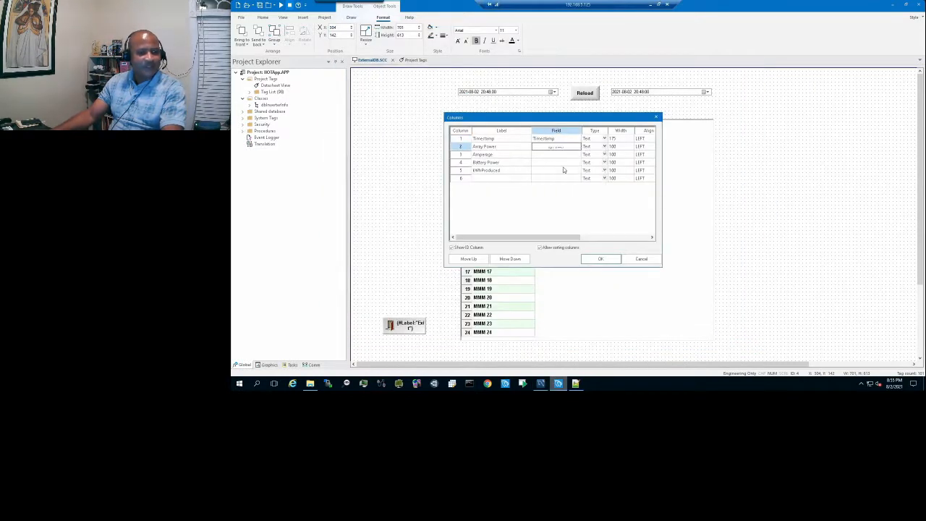
Copy the Total_Amps field name from MySQL Workbench and paste it as the Amperage column's field in AVEVA Edge
left_click(540, 383)
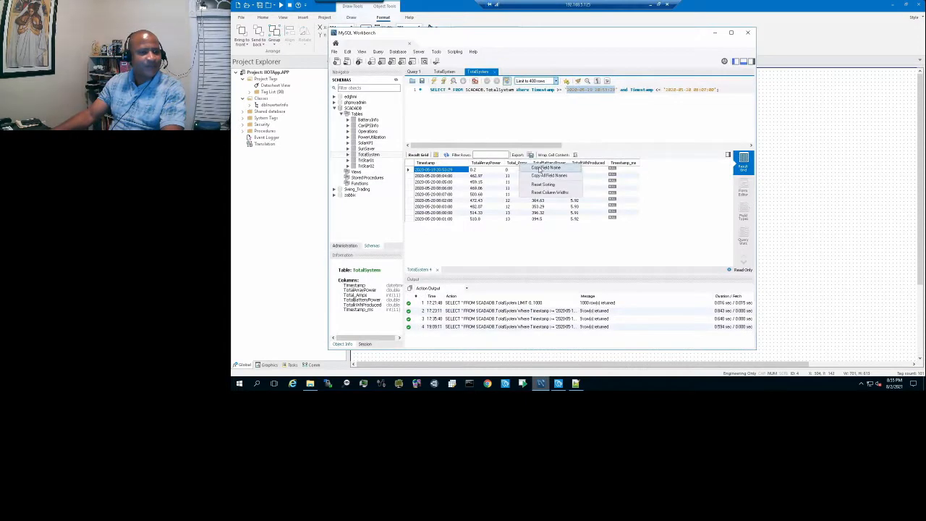
left_click(548, 384)
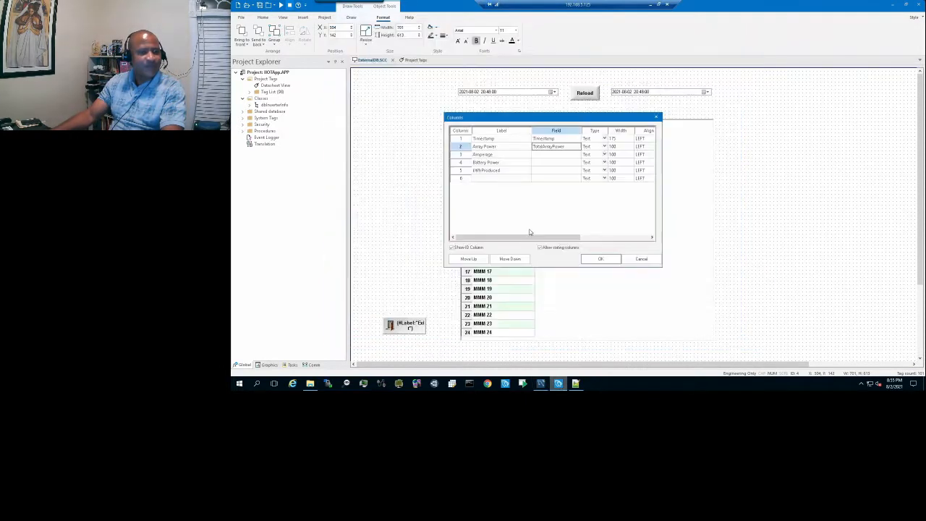
left_click(553, 154)
right_click(544, 154)
left_click(562, 175)
Copy the TotalBatteryPower field name from MySQL Workbench and paste it as the Battery Power column's field in AVEVA Edge
left_click(540, 384)
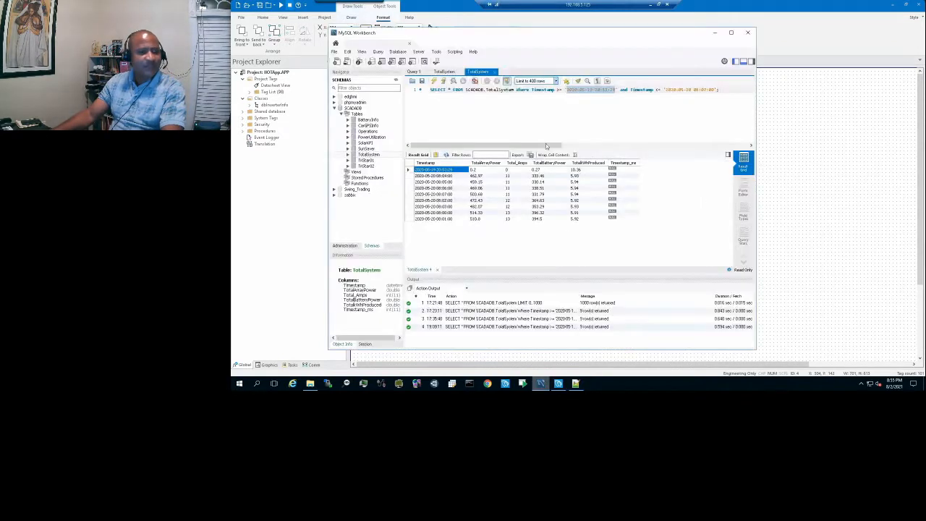
left_click(548, 163)
right_click(556, 164)
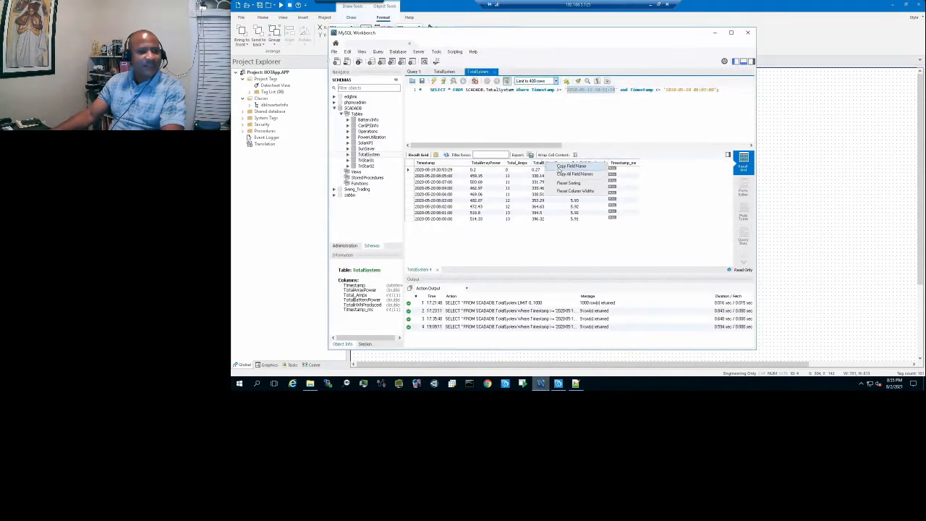
left_click(567, 166)
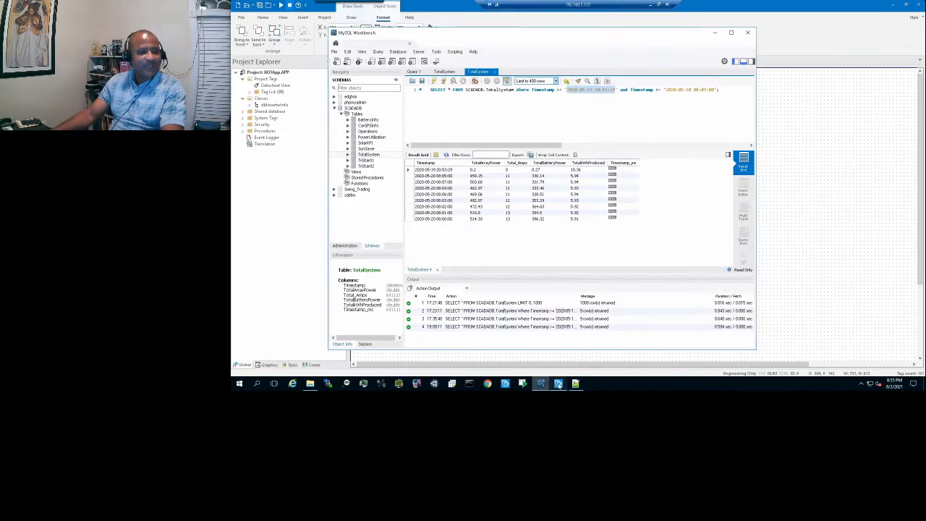
left_click(558, 383)
left_click(546, 162)
right_click(544, 163)
left_click(559, 186)
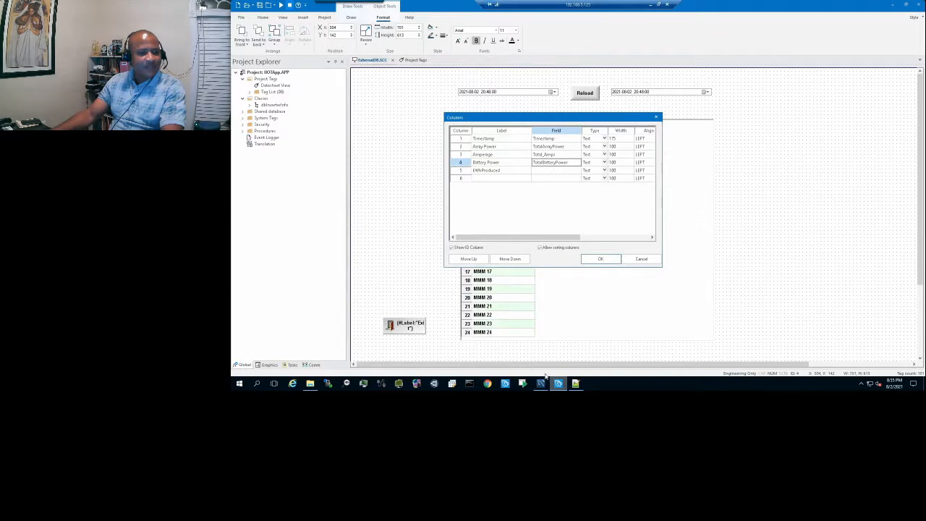
Copy the TotalkWhProduced field name from MySQL Workbench into the kWhProduced column's field in AVEVA Edge and accept the column definitions
left_click(540, 383)
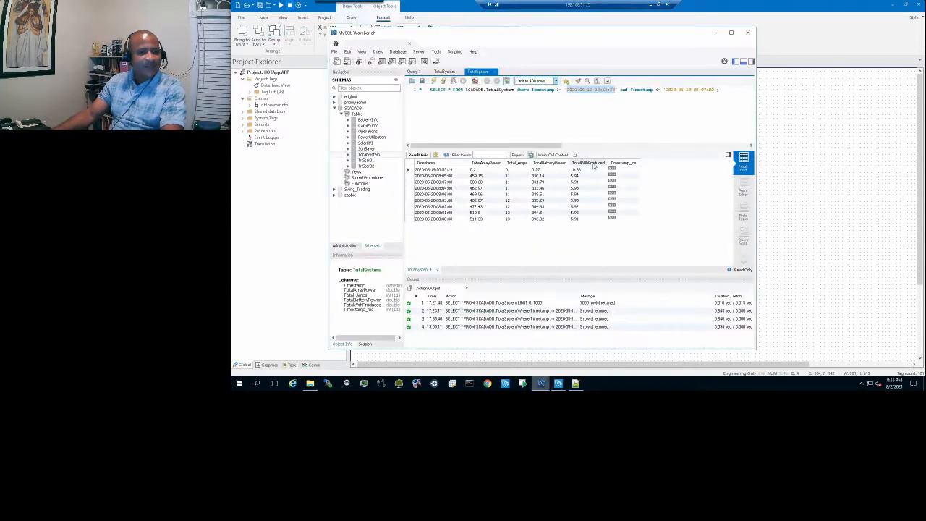
right_click(591, 164)
left_click(610, 168)
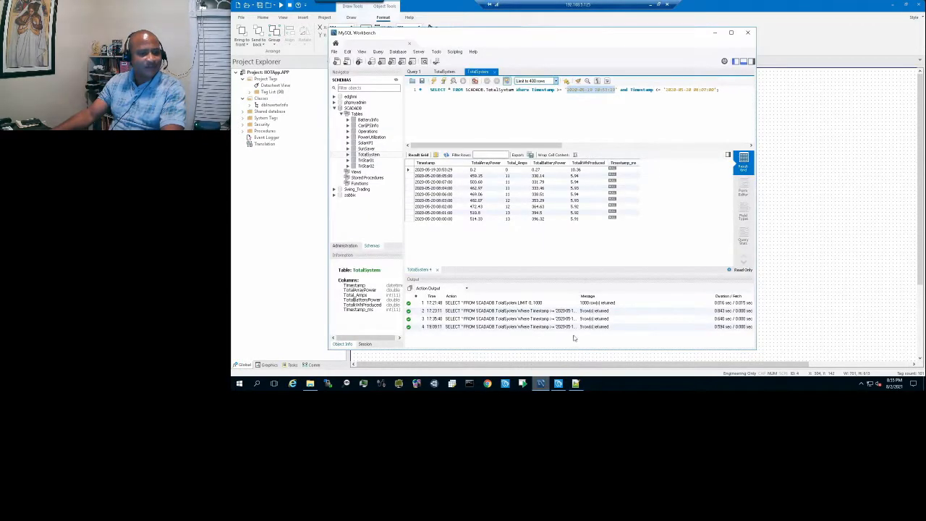
left_click(558, 383)
left_click(546, 170)
right_click(547, 171)
left_click(574, 201)
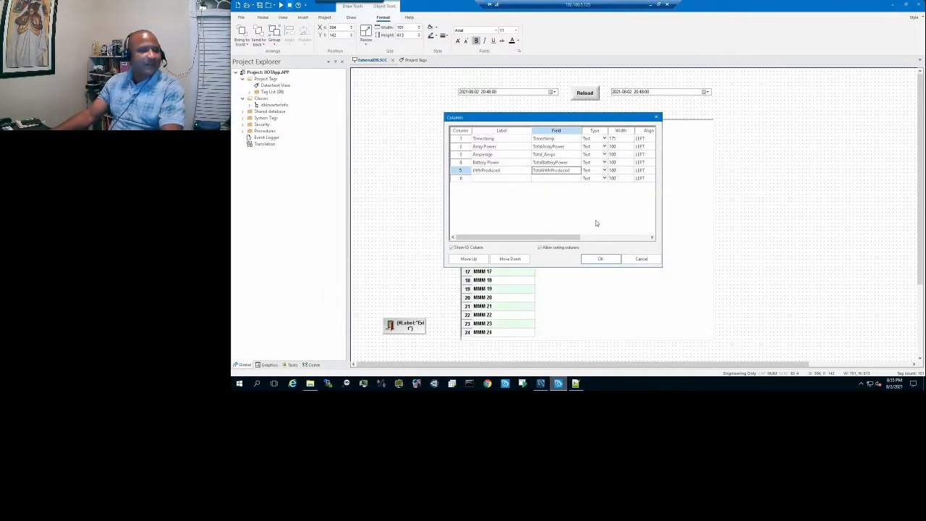
left_click(601, 259)
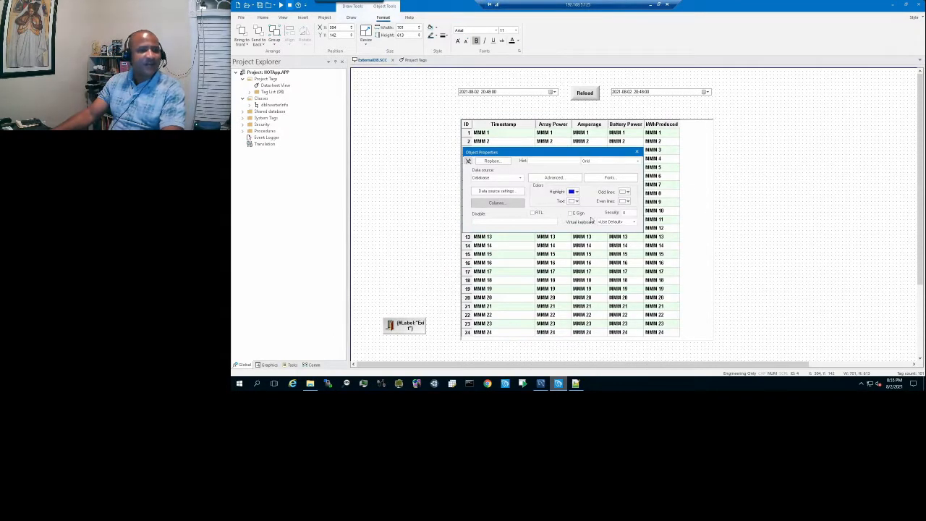
In the grid's advanced settings, set the condition to {Query} and the reload tag to reload, and accept them
left_click(553, 178)
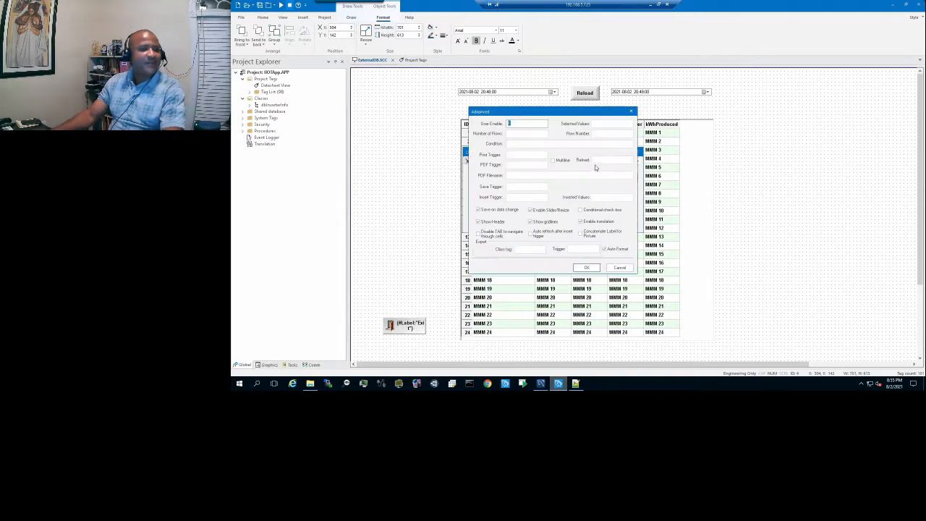
left_click(512, 144)
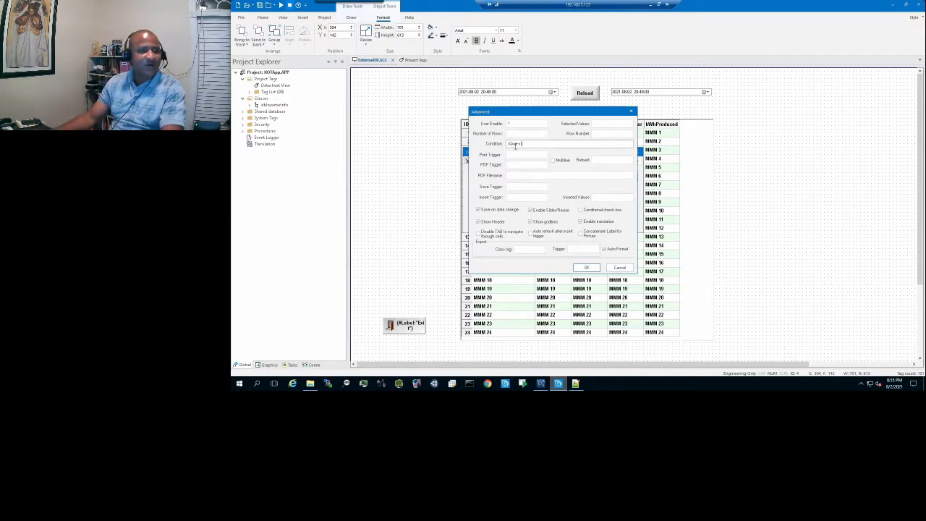
left_click(603, 160)
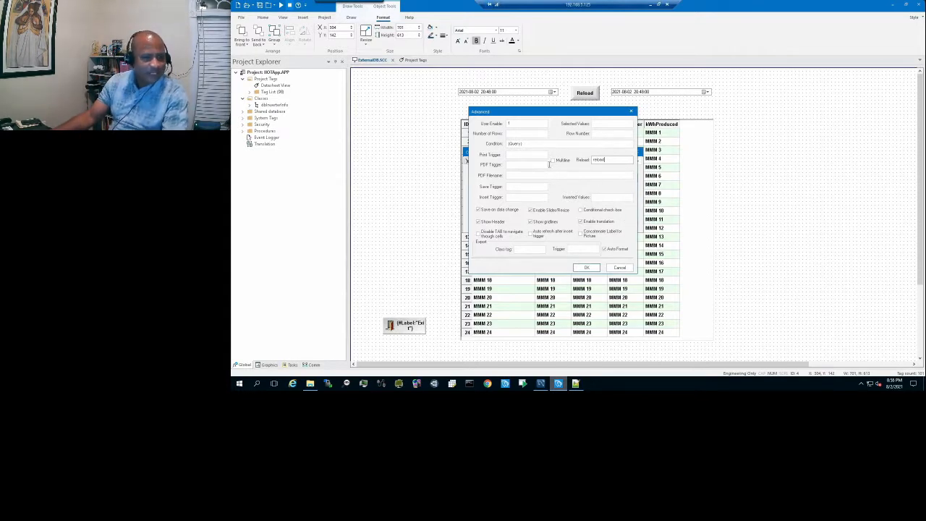
double_click(525, 144)
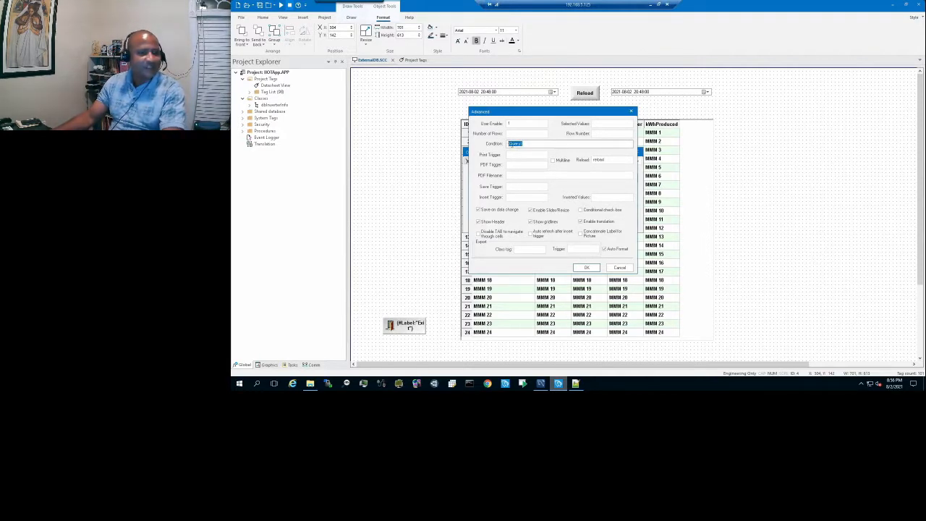
left_click(526, 144)
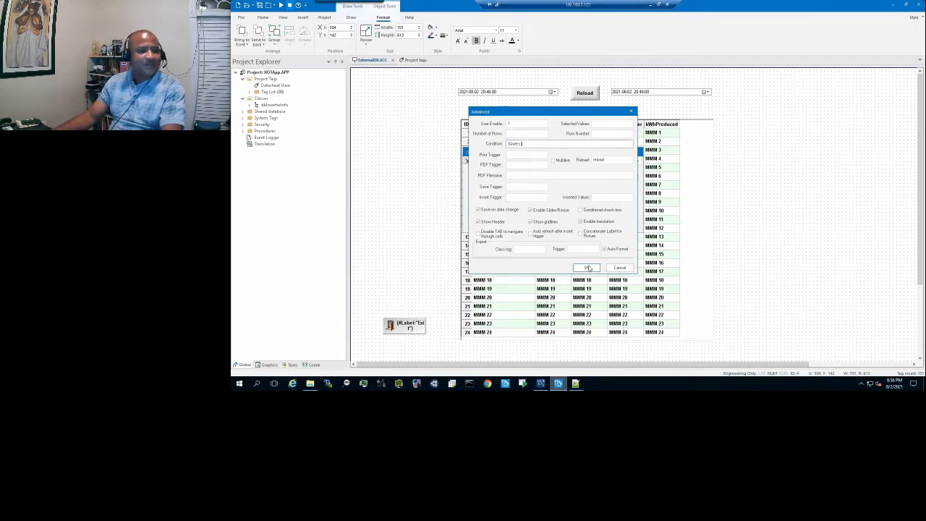
left_click(586, 267)
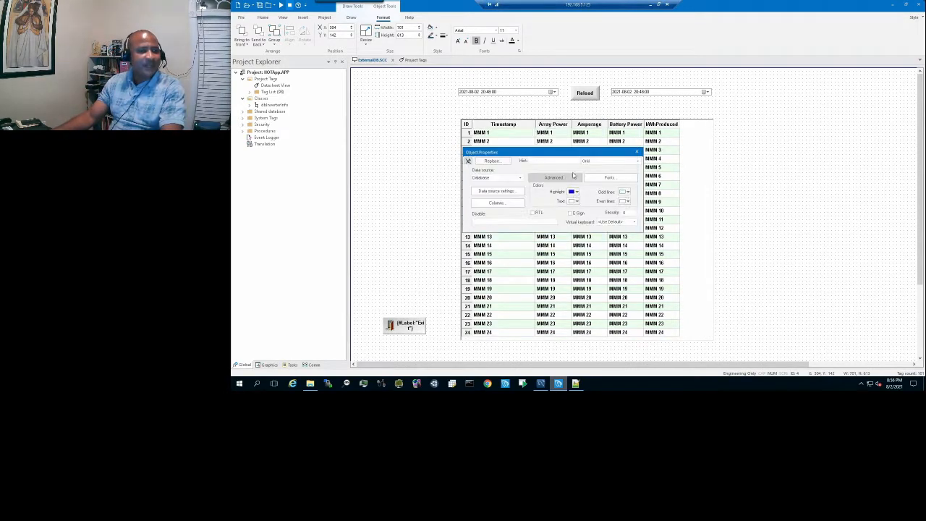
Close the grid's properties and add a "Current Query:" text label between the start date picker and the grid
left_click(635, 151)
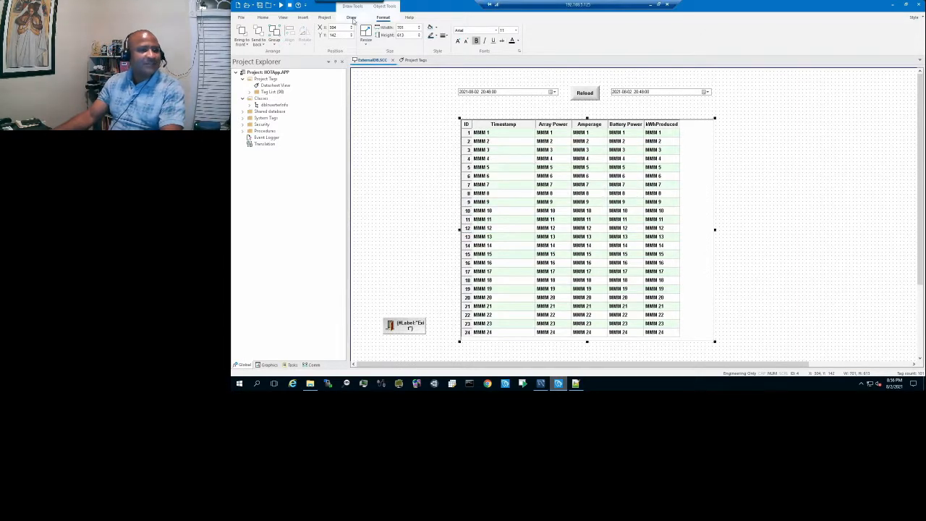
left_click(352, 19)
left_click(507, 28)
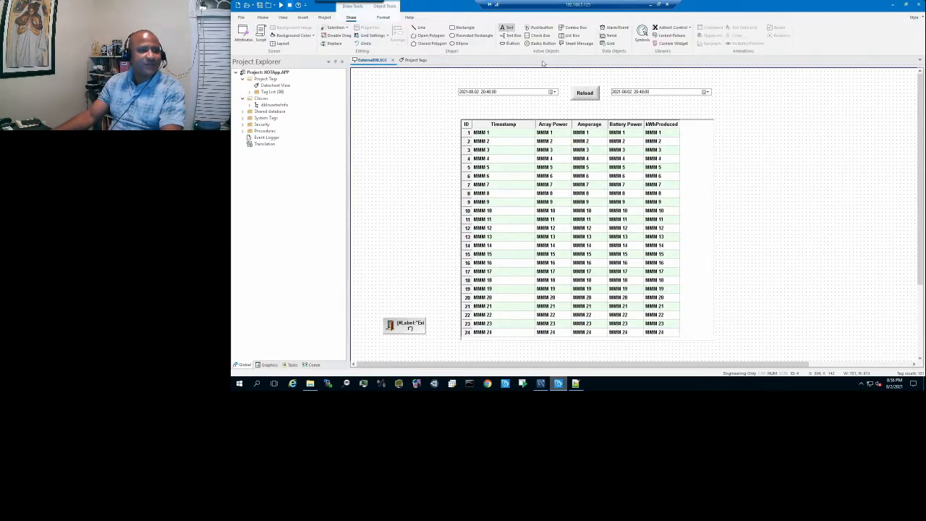
left_click(464, 105)
type("a")
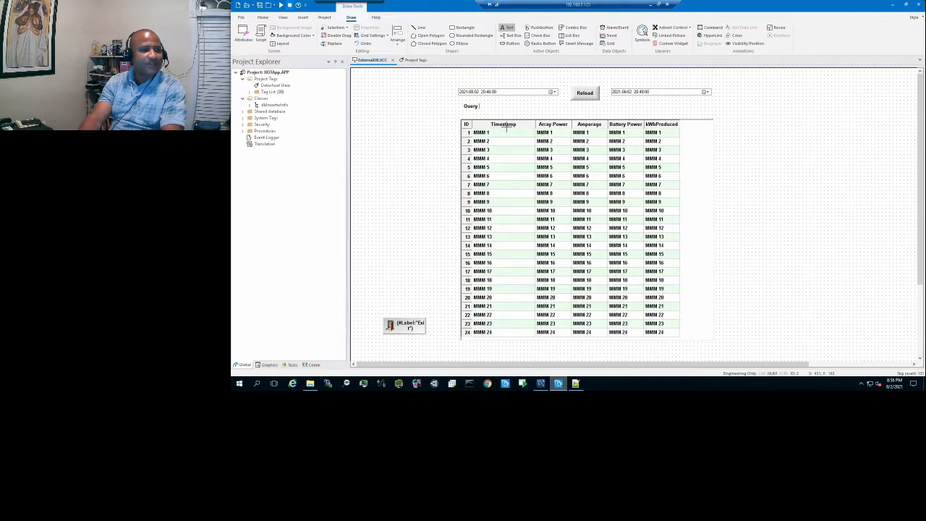
type("urrent")
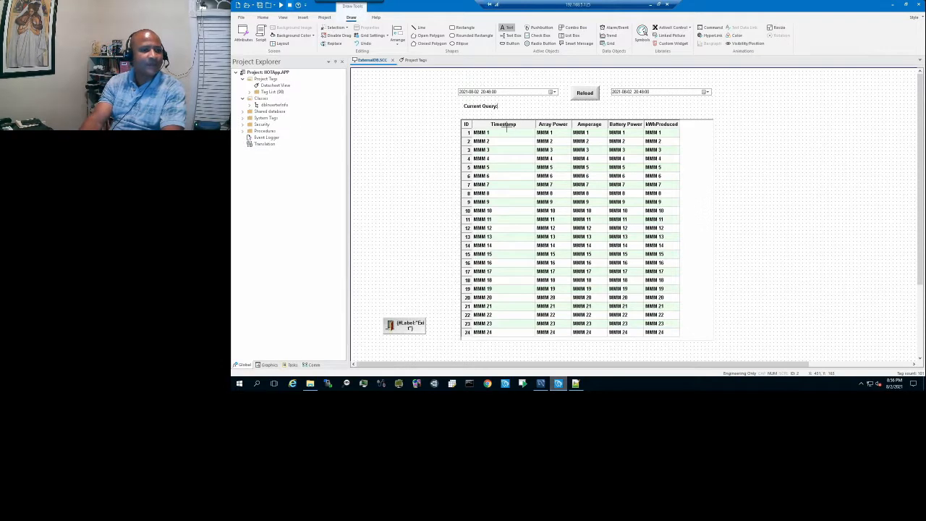
left_click(484, 108)
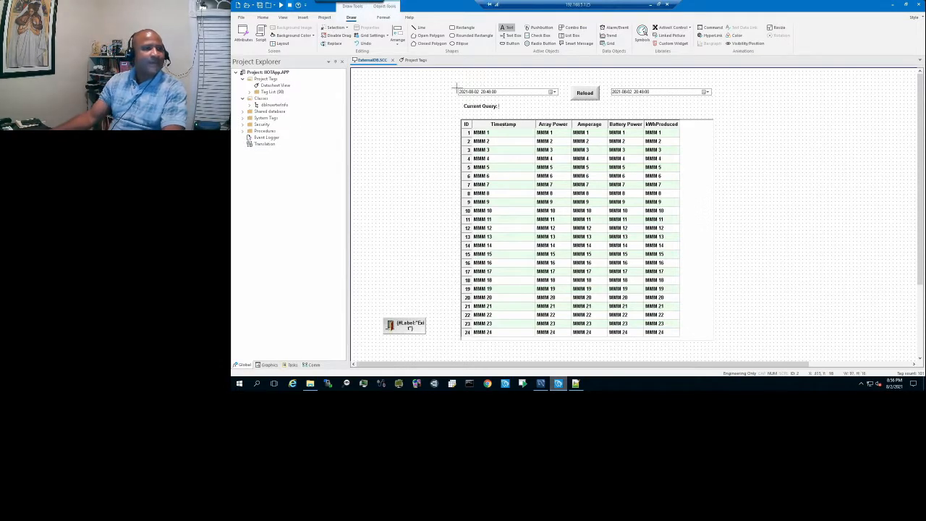
key("Escape")
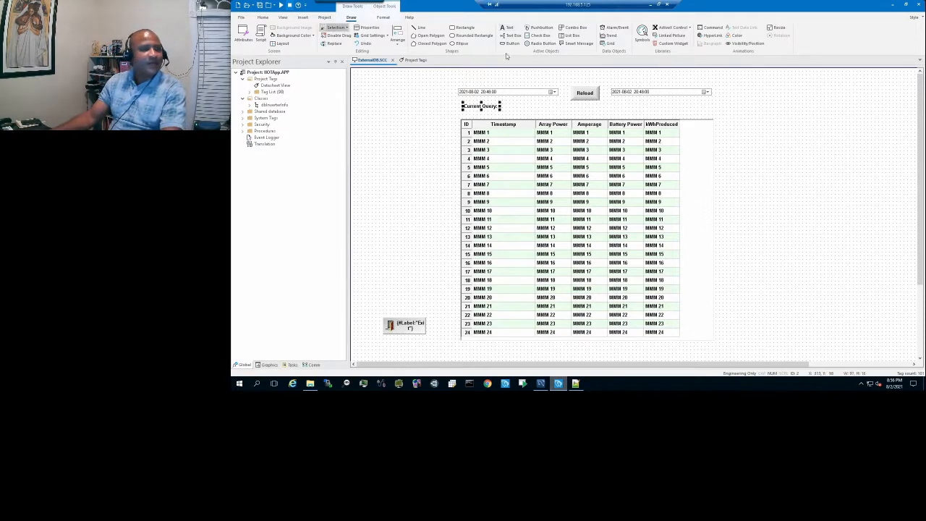
Add a long text placeholder of # characters beside the Current Query label, extending to about the grid's far edge
left_click(508, 29)
left_click(508, 105)
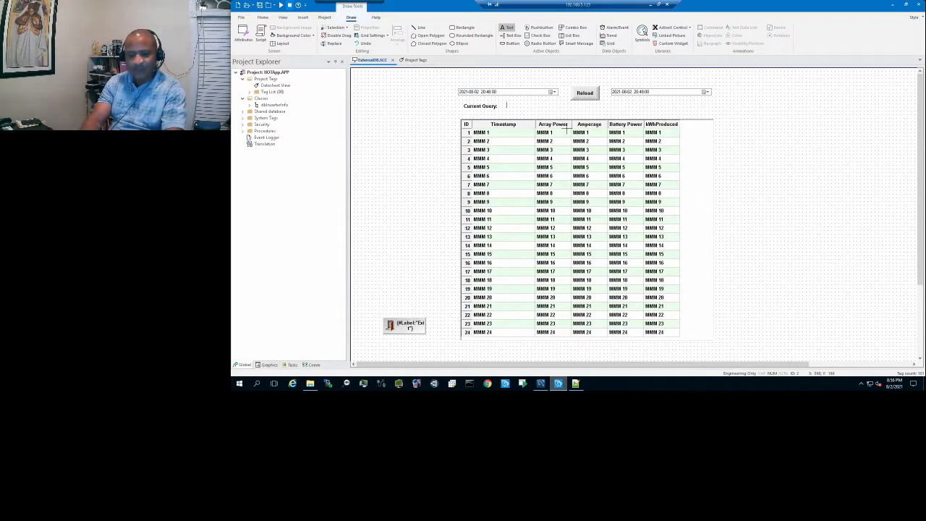
type("##################################################")
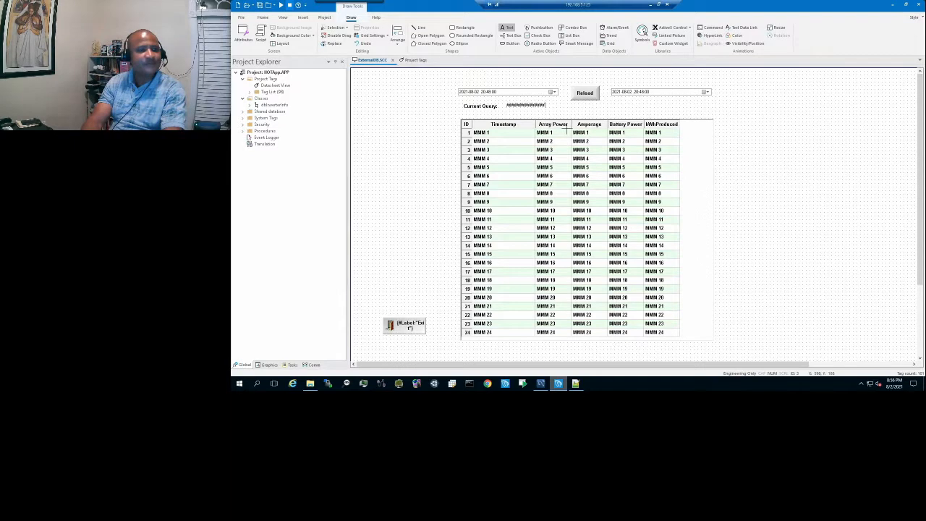
type("##########################3")
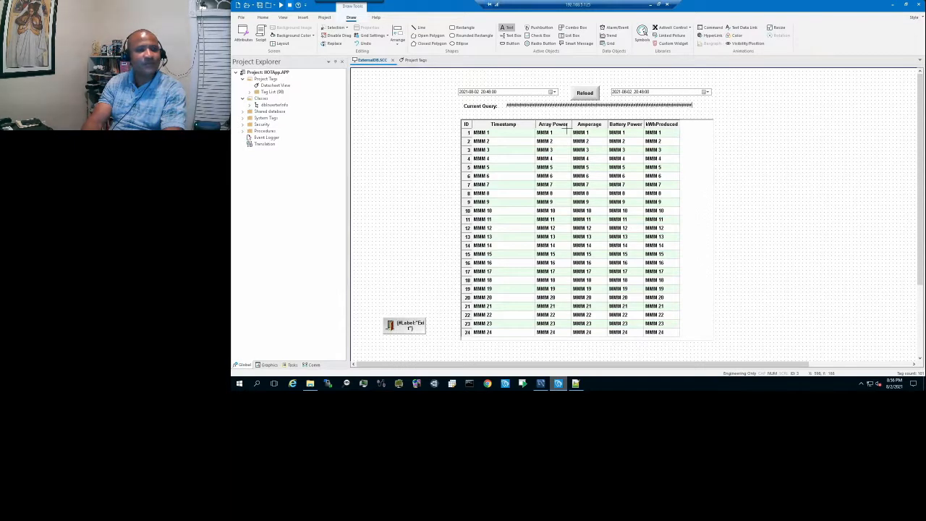
key("BackSpace")
key("BackSpace")
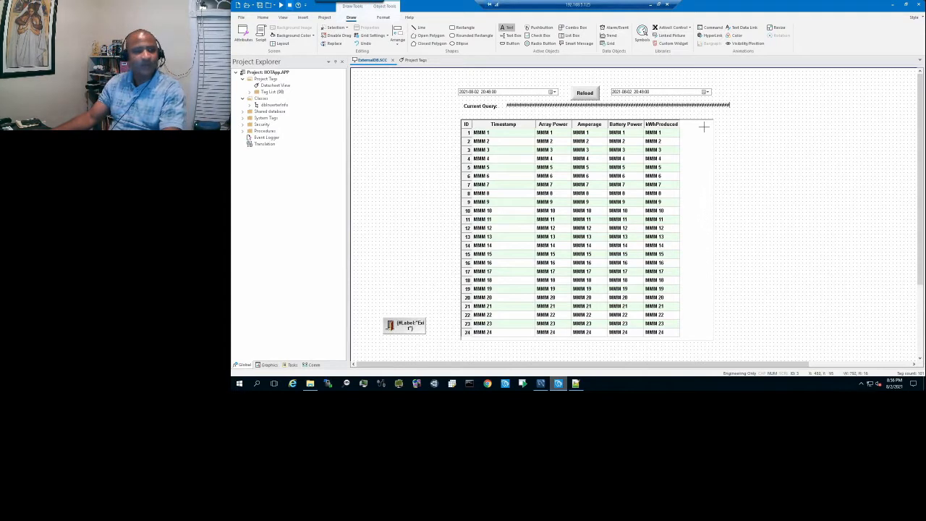
Turn the # placeholder into a text data link bound to the Query tag and close its properties
left_click(703, 126)
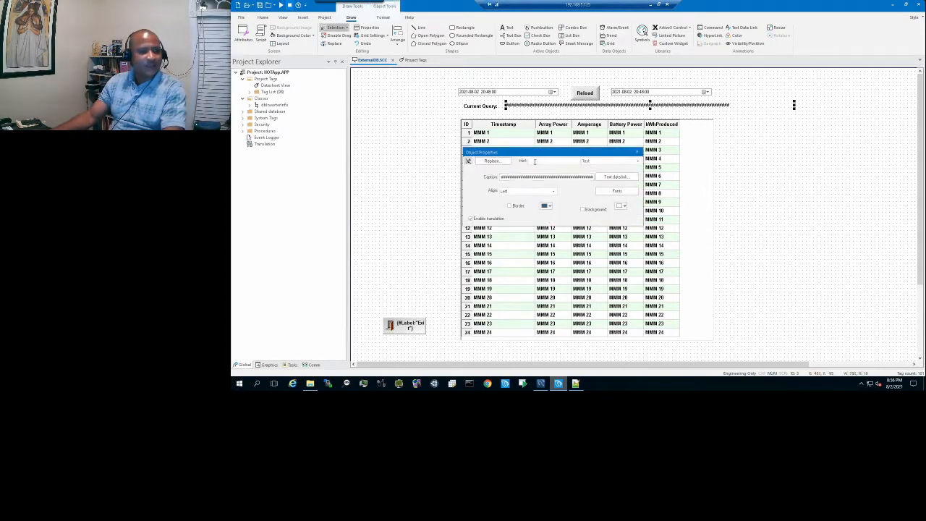
left_click(627, 178)
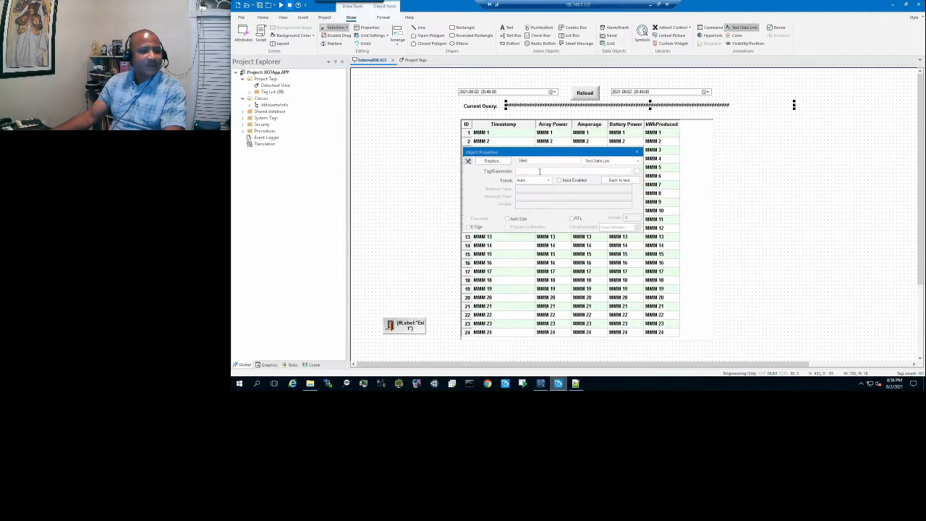
left_click(552, 171)
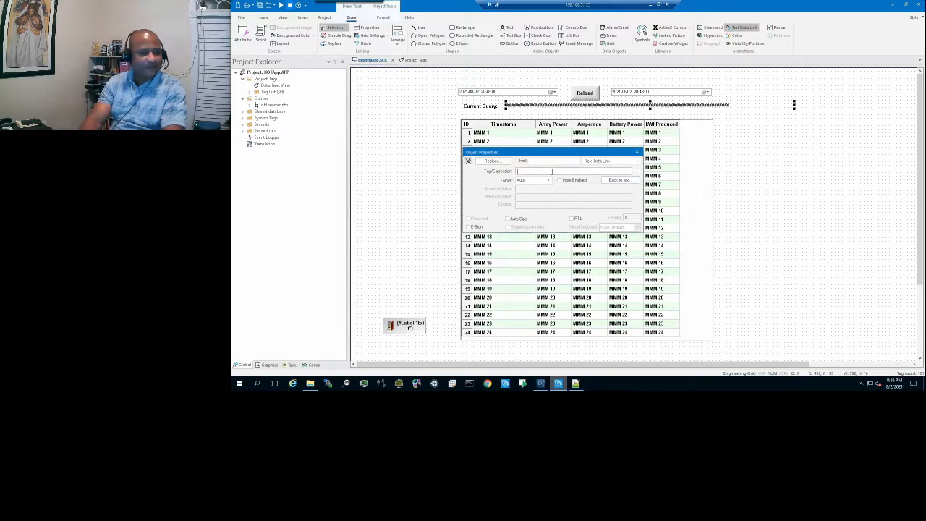
type("Query")
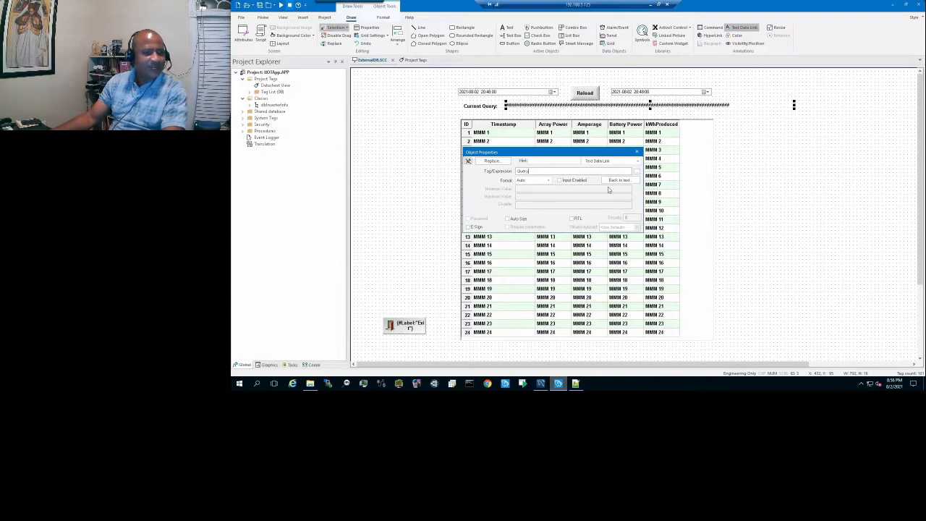
left_click(637, 151)
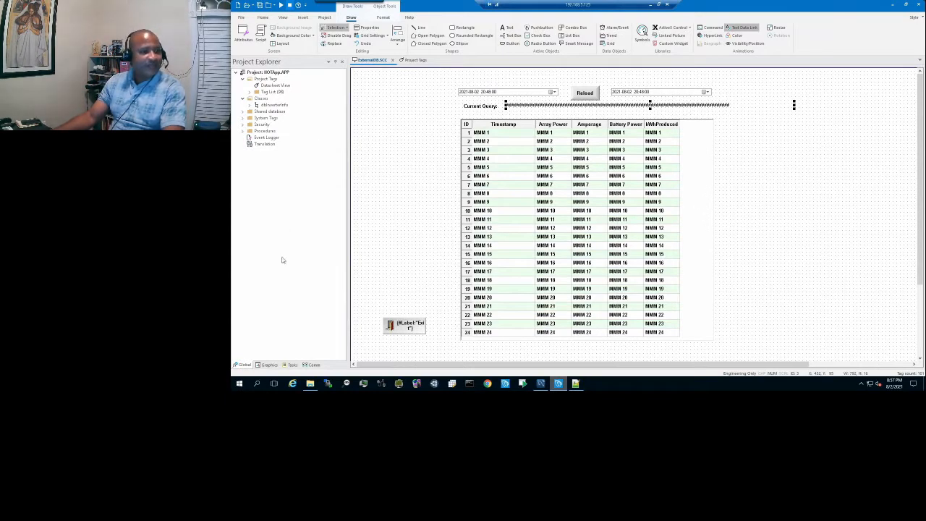
Open the DateTime script and examine its execution condition and the lines that assemble $StartDateTime and $EndDateTime
left_click(292, 365)
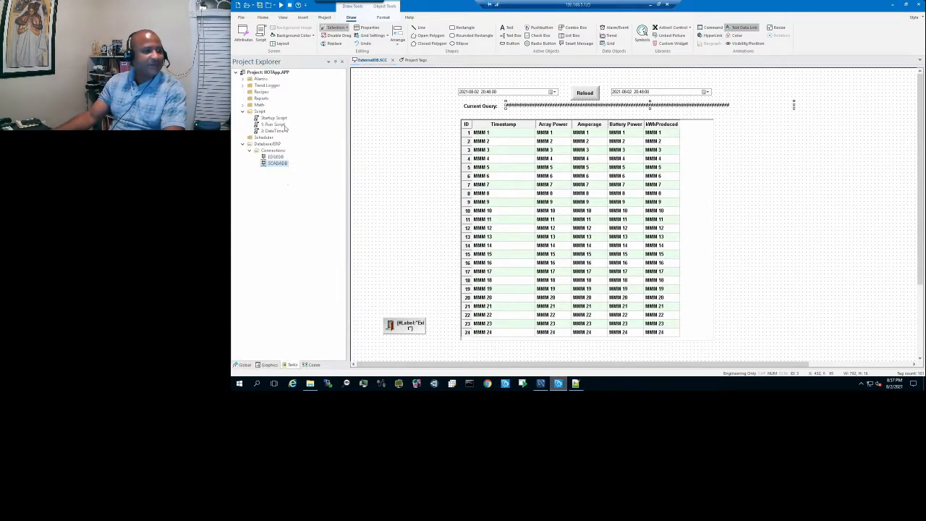
double_click(270, 132)
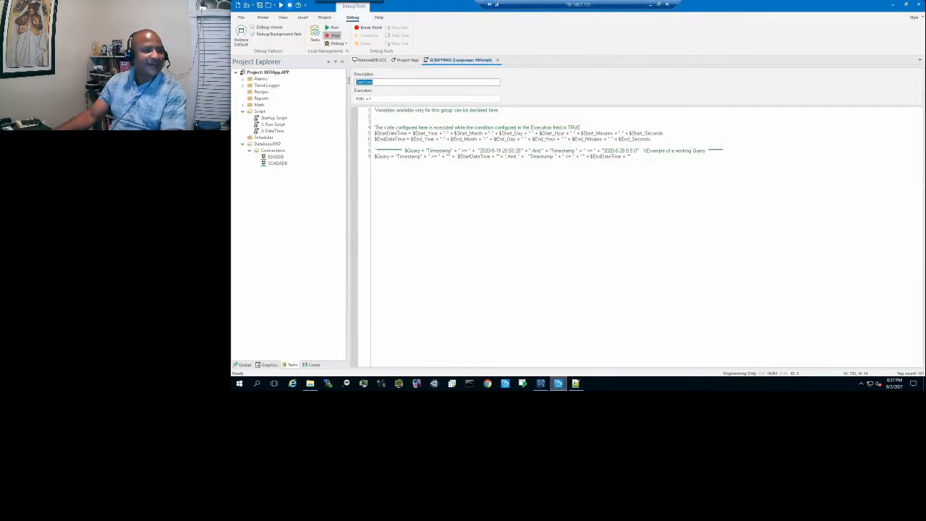
left_click(376, 99)
left_click_drag(376, 99, 354, 99)
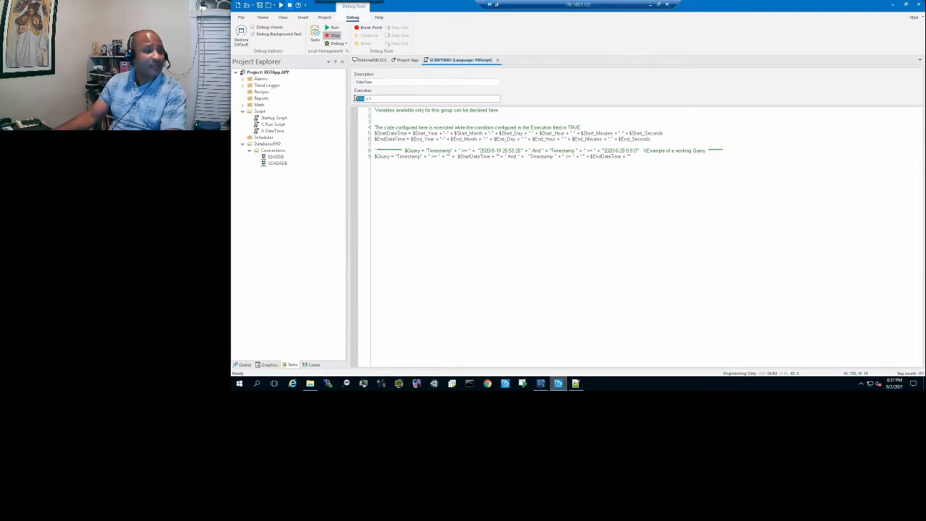
left_click(375, 99)
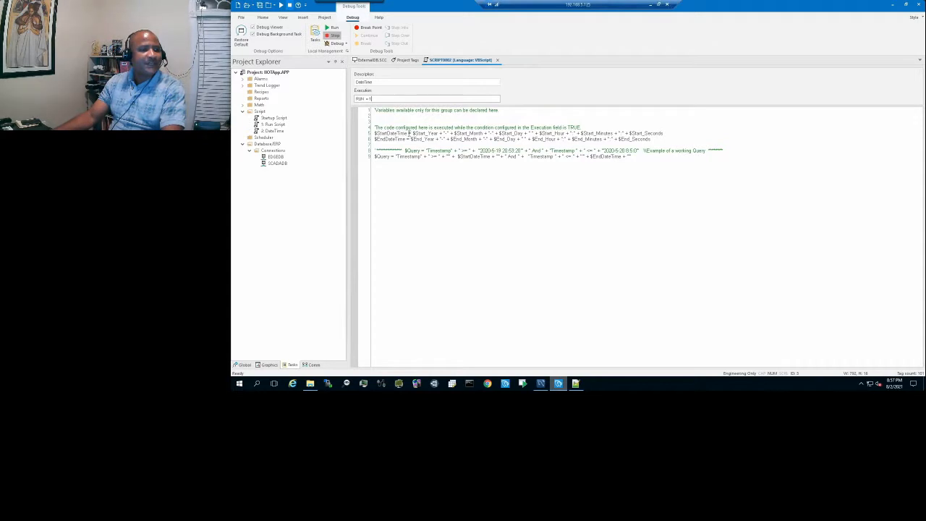
left_click_drag(411, 133, 670, 134)
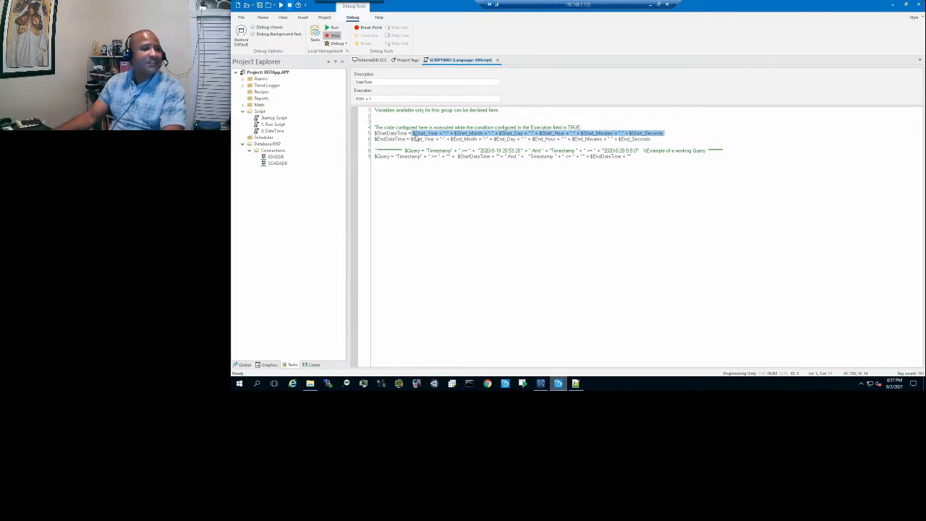
left_click_drag(407, 133, 373, 139)
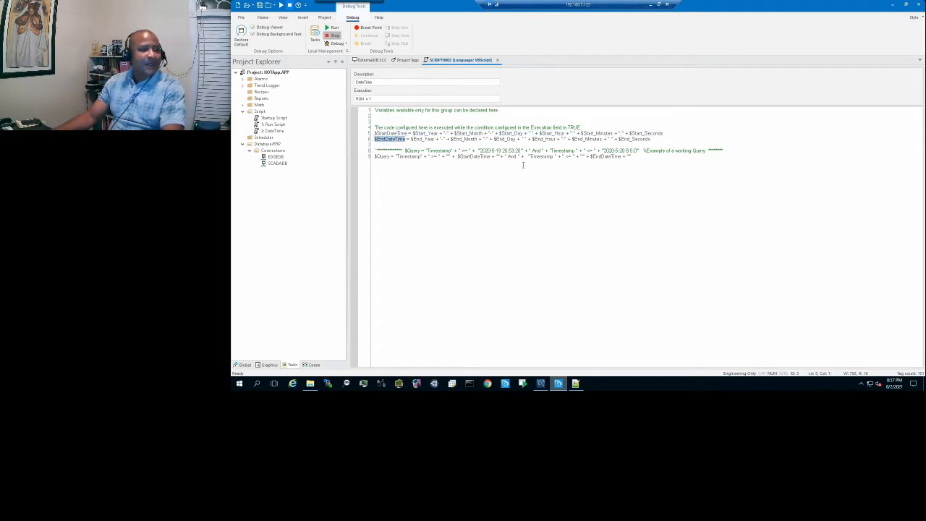
left_click(414, 134)
left_click_drag(428, 134, 440, 135)
left_click(443, 134)
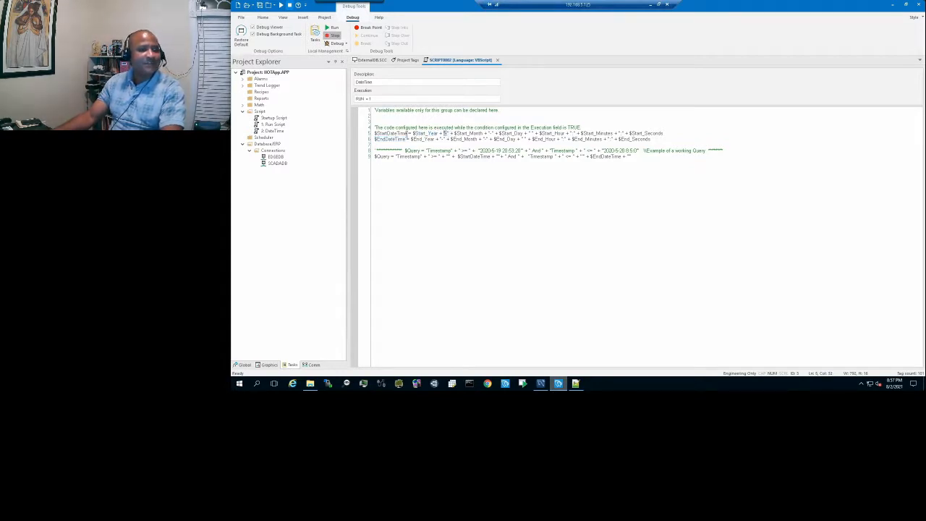
left_click_drag(409, 134, 374, 135)
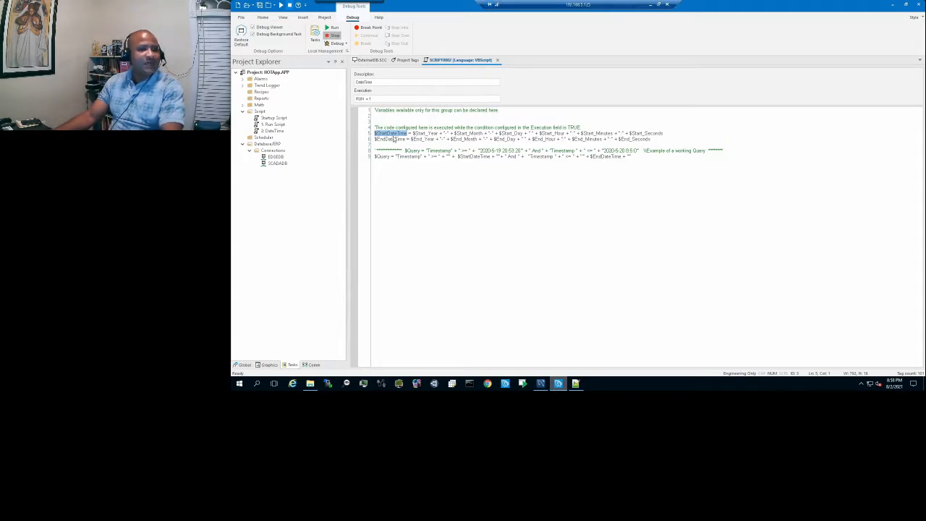
Examine the script's $Query expression, compare it with the TotalSystem query in MySQL Workbench, and close the script
left_click_drag(395, 157, 636, 161)
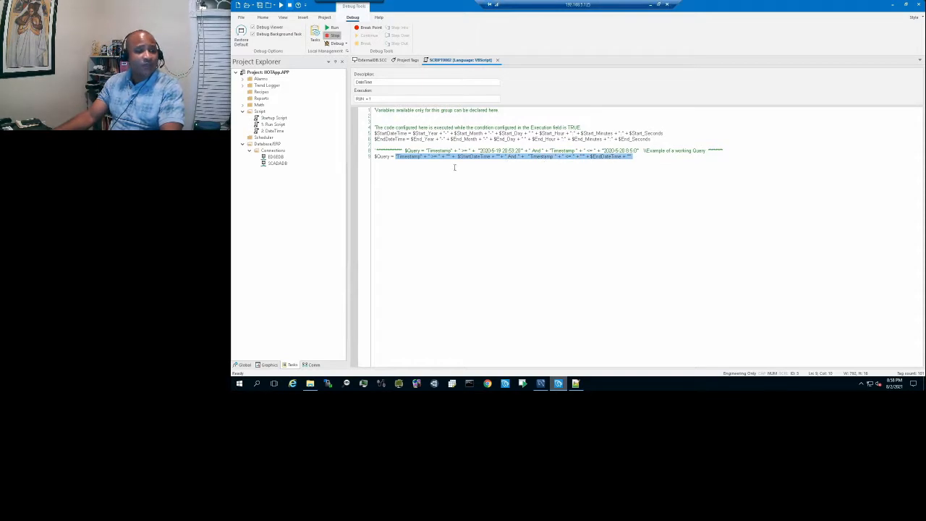
left_click(489, 157)
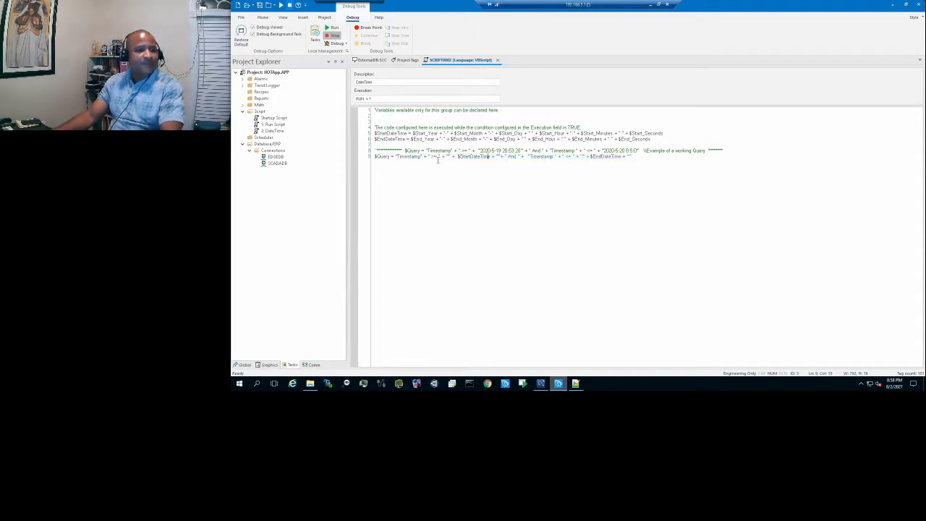
left_click_drag(416, 157, 636, 158)
left_click(541, 383)
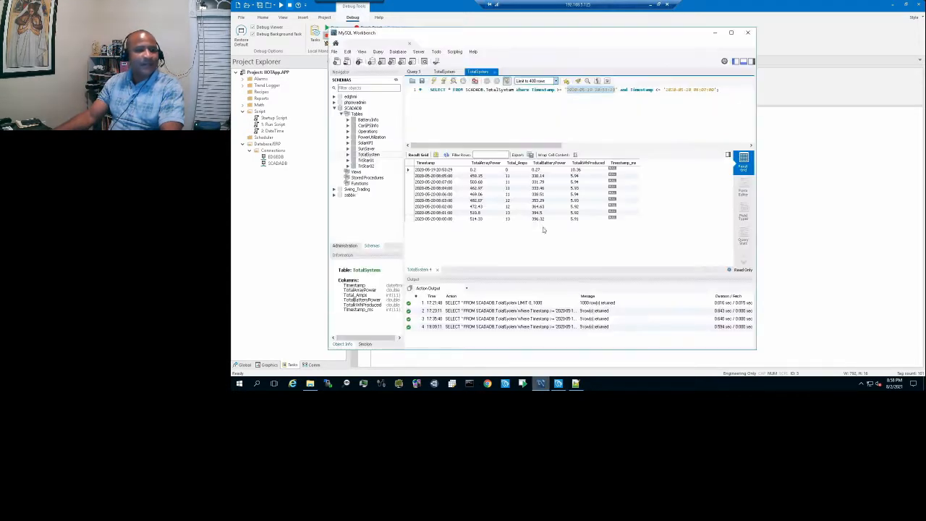
left_click(715, 33)
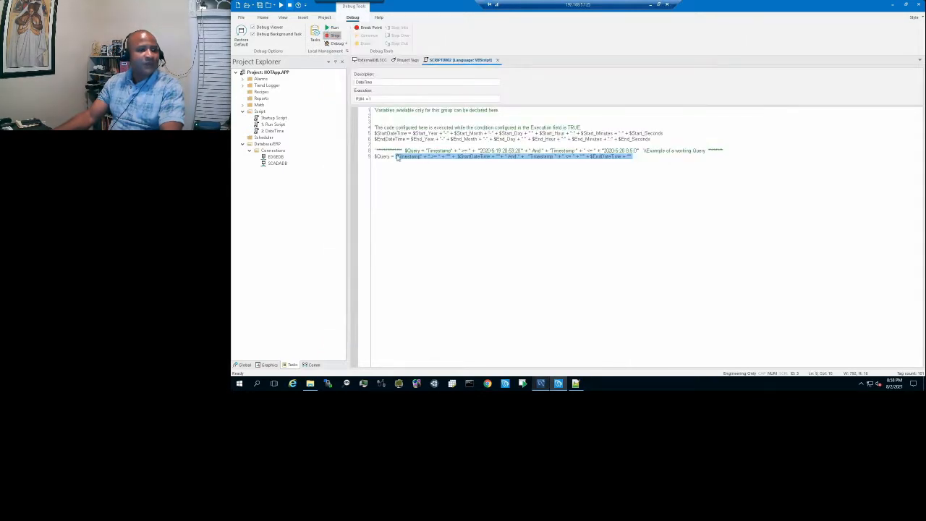
left_click_drag(388, 156, 370, 155)
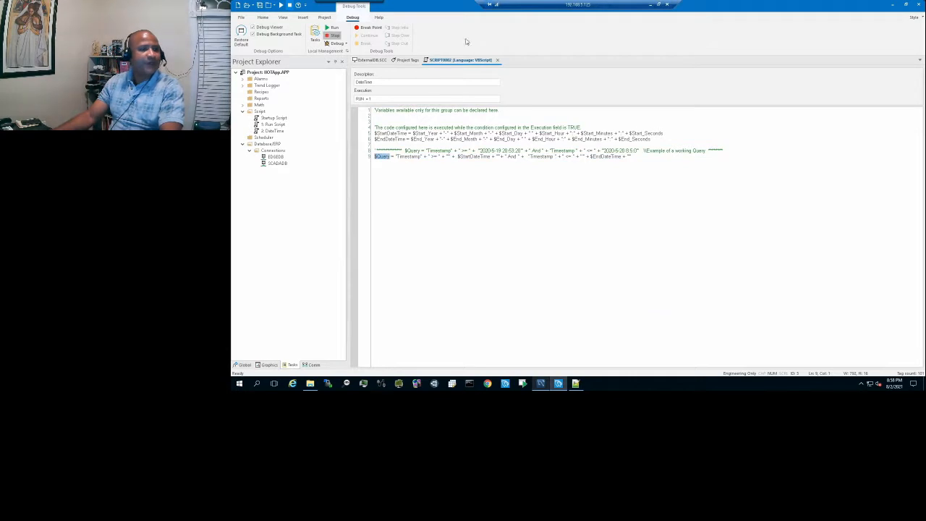
left_click(498, 61)
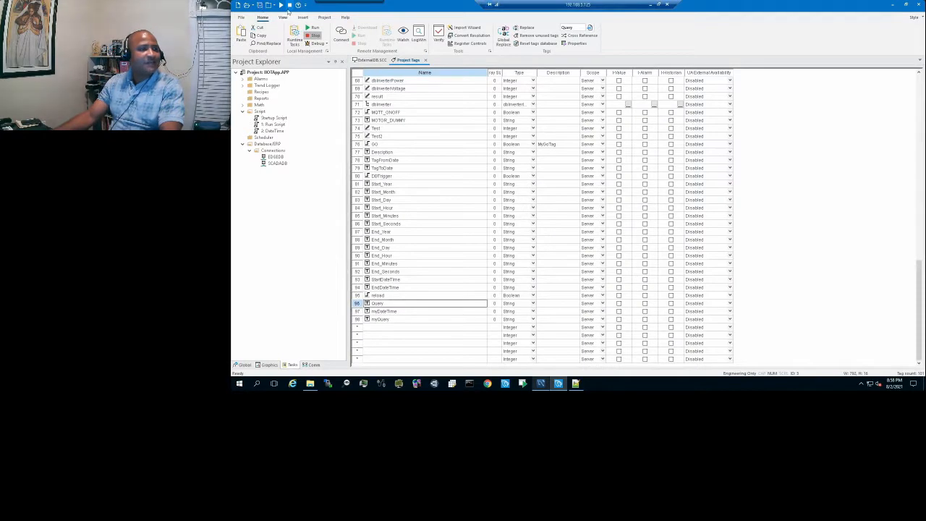
Return to the ExternalDB screen, run the project and bring up its runtime window
left_click(369, 60)
left_click(281, 6)
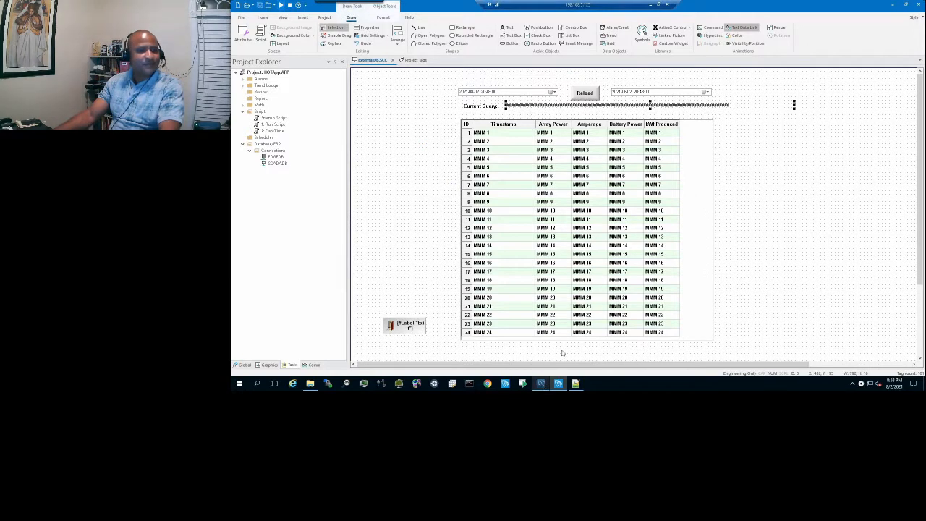
left_click(540, 384)
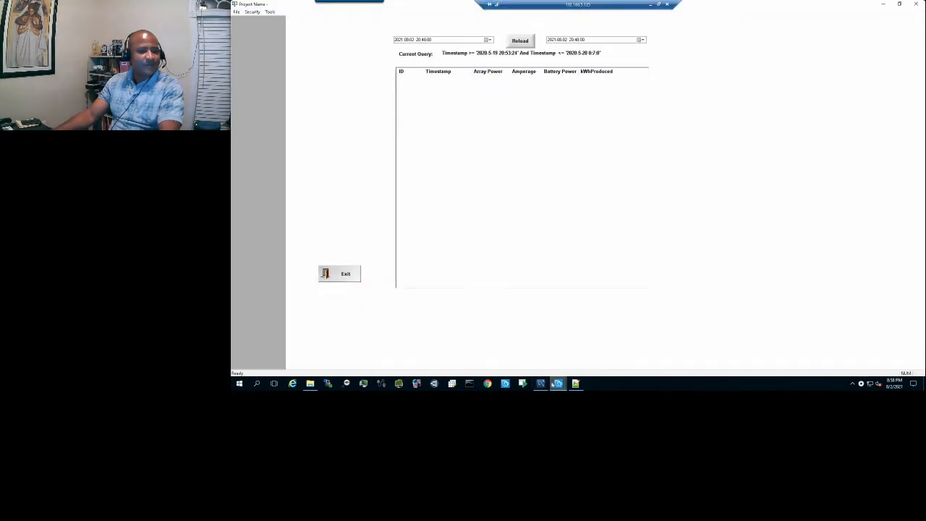
Check the TotalSystem query results in MySQL Workbench against the grid, then return to the project's runtime window
left_click(540, 383)
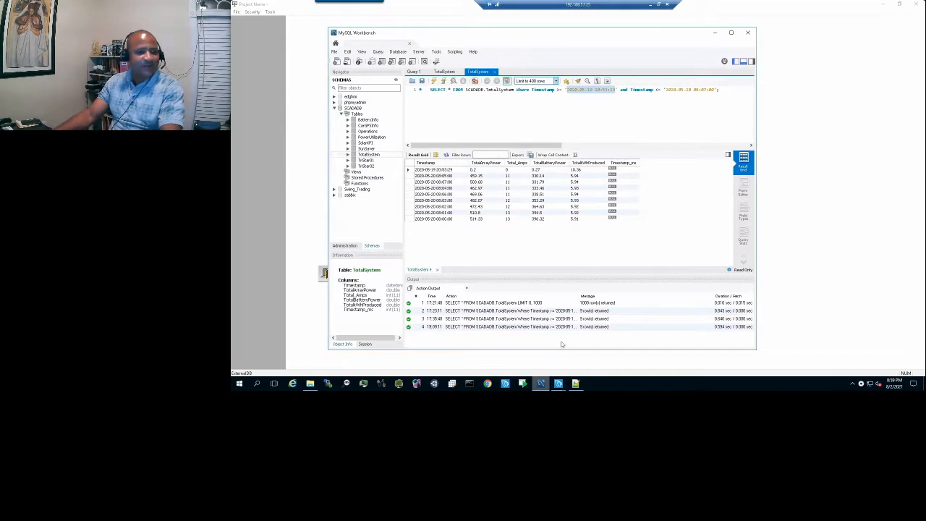
left_click(558, 384)
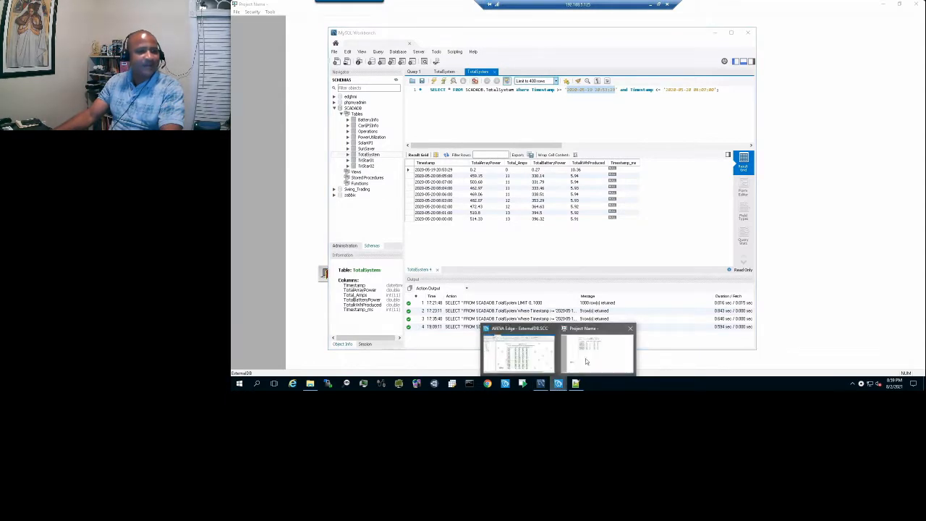
left_click(589, 362)
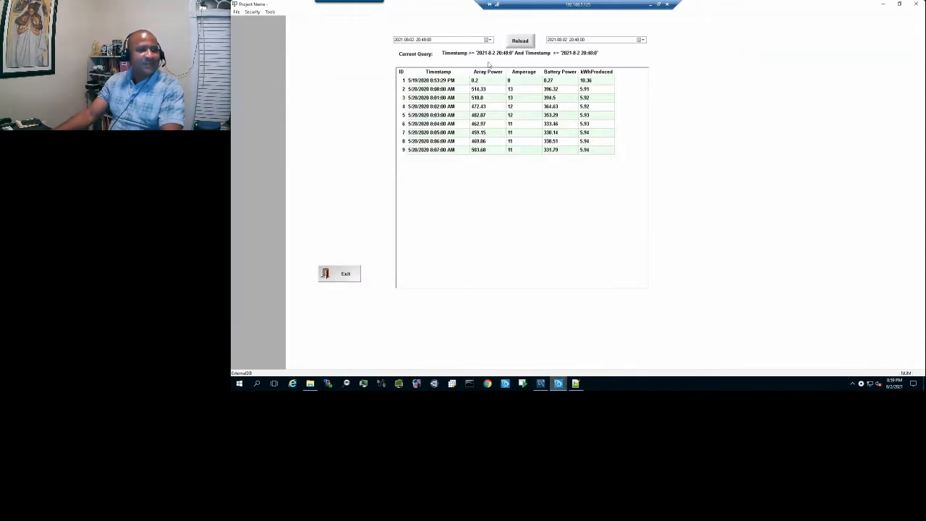
Set the date of the start DateTimePicker to May 19, 2020 using its calendar
left_click(398, 40)
left_click(489, 40)
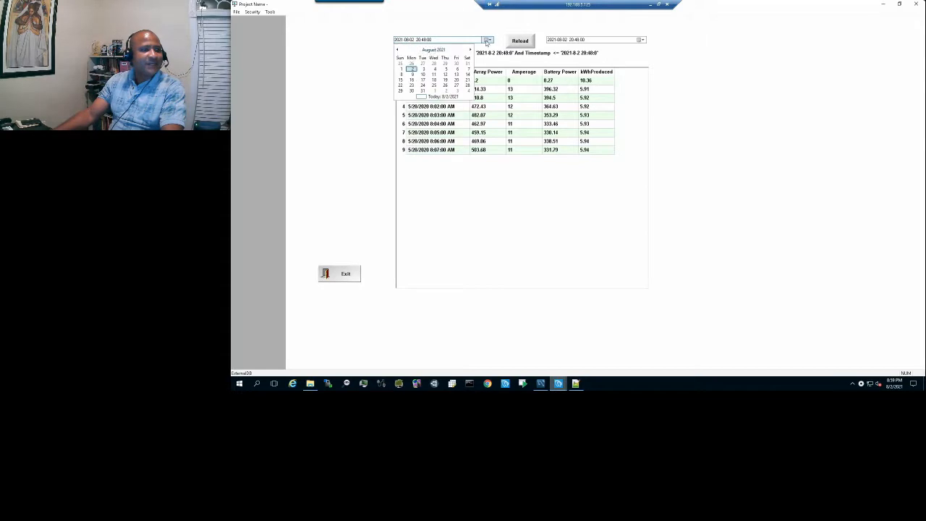
left_click(434, 50)
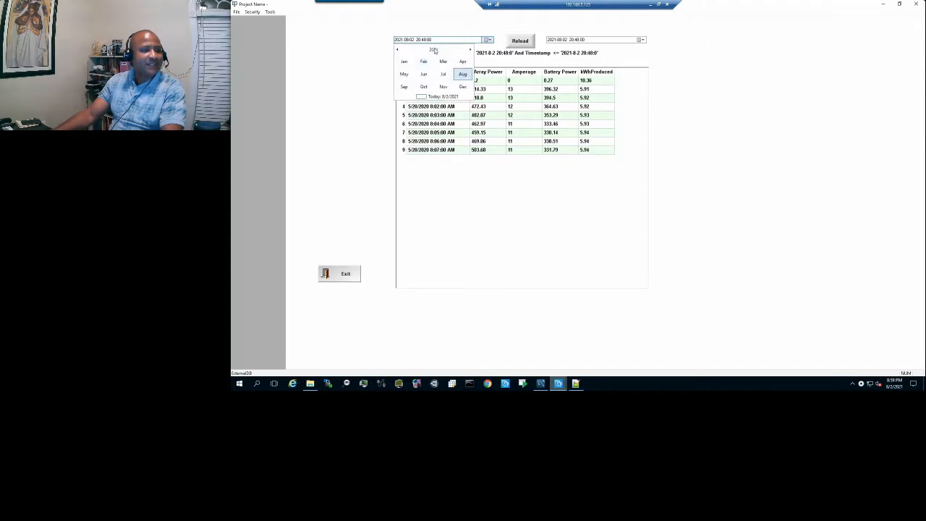
left_click(434, 50)
left_click(425, 62)
left_click(404, 74)
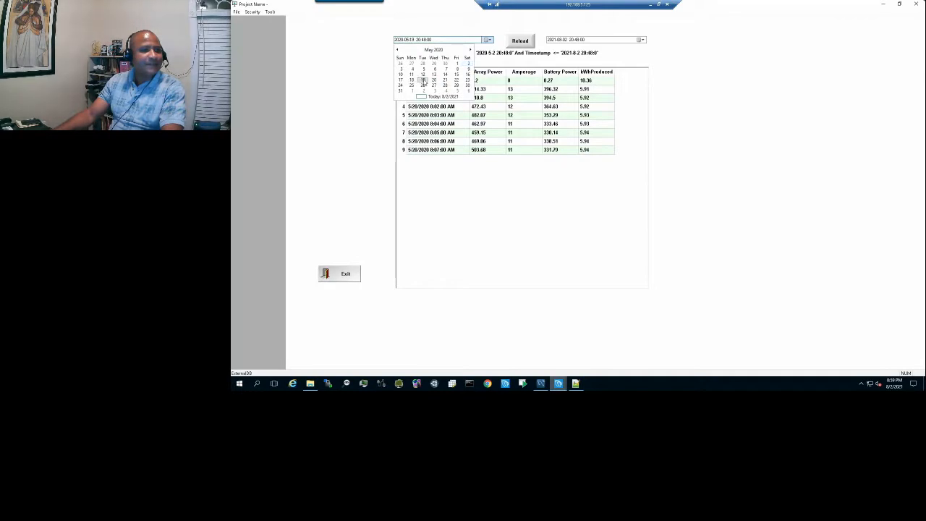
left_click(422, 80)
Set the minutes and seconds of the start DateTimePicker to 53 and 21, giving a start time of 20:53:21
left_click(425, 41)
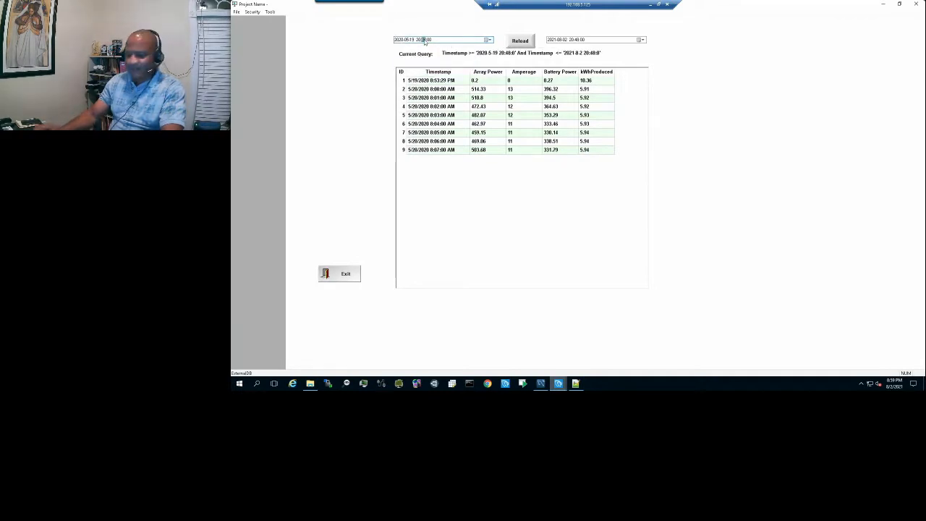
type("53")
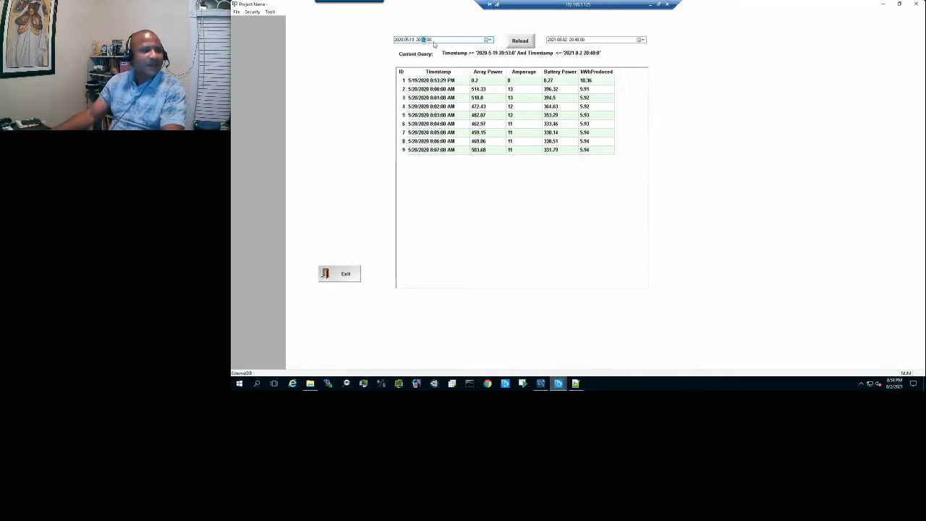
left_click(430, 41)
type("21")
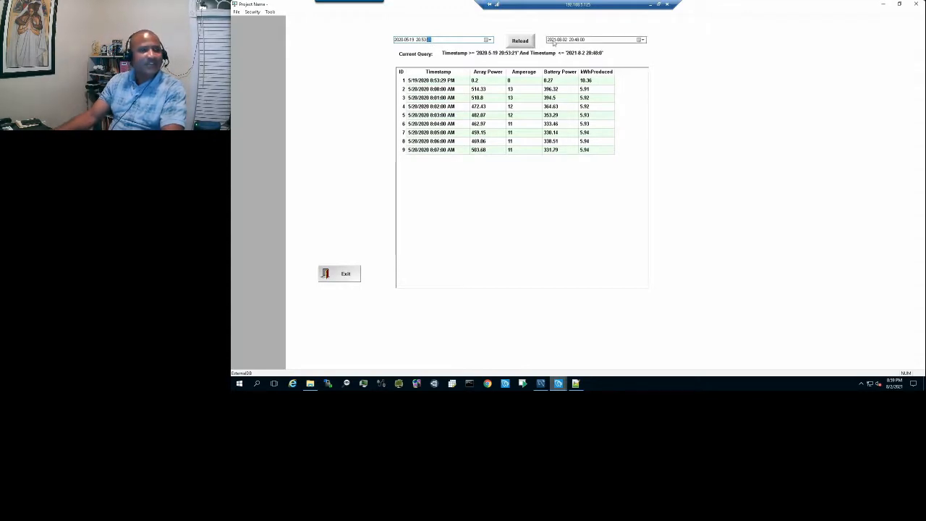
Set the date of the end DateTimePicker to May 20, 2020 using its calendar
left_click(639, 40)
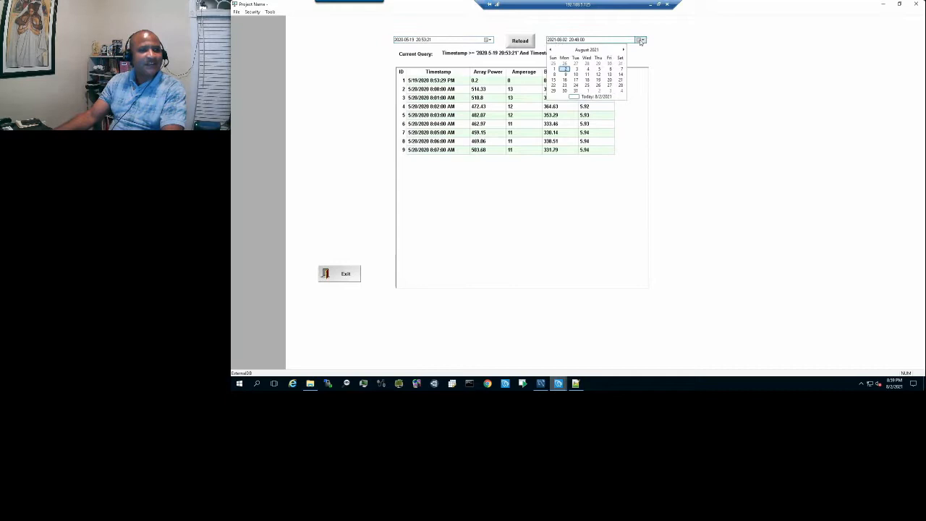
left_click(586, 49)
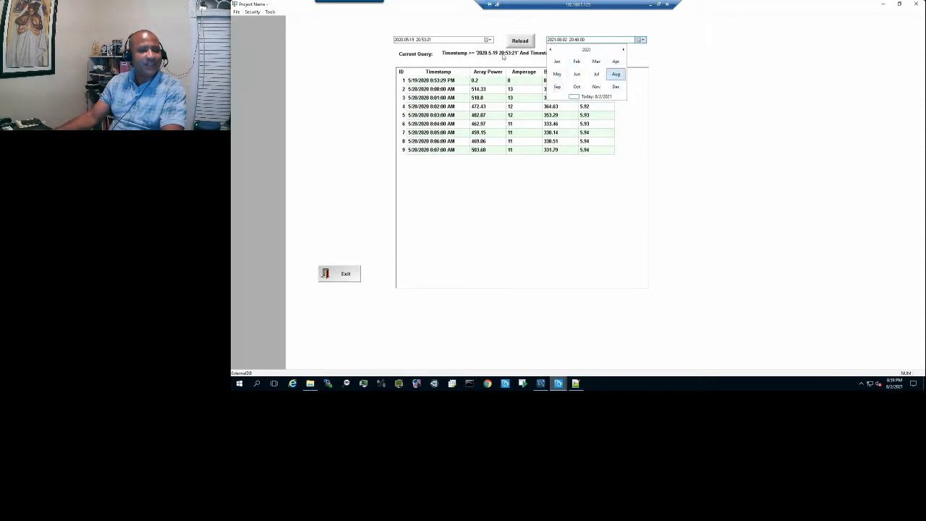
left_click(586, 49)
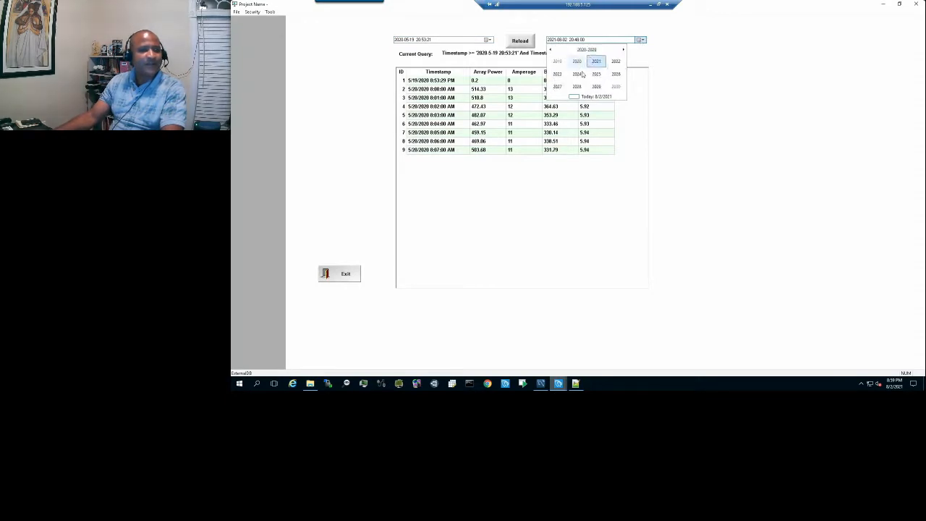
left_click(577, 61)
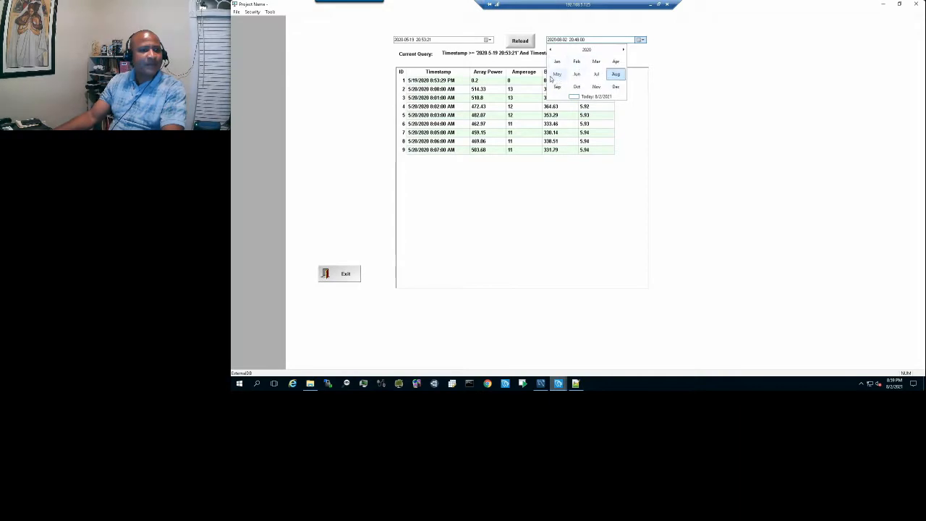
left_click(558, 74)
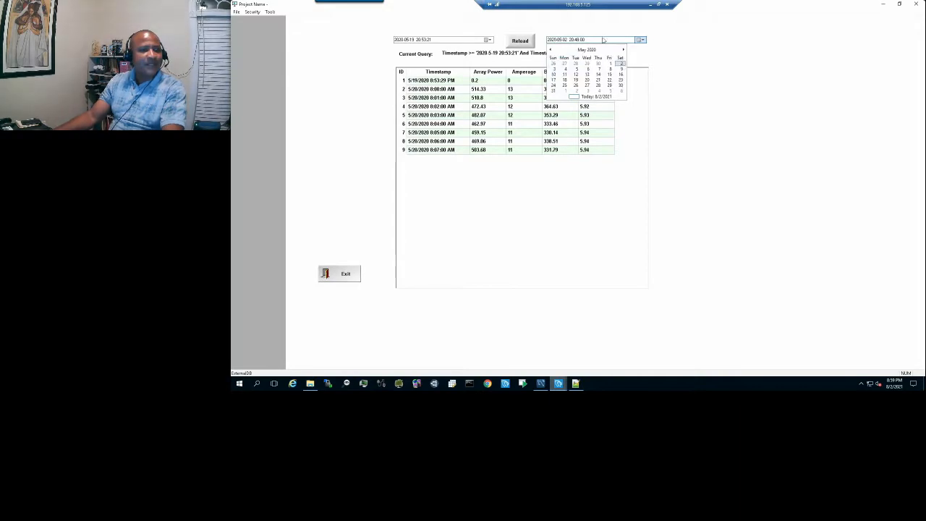
left_click(587, 80)
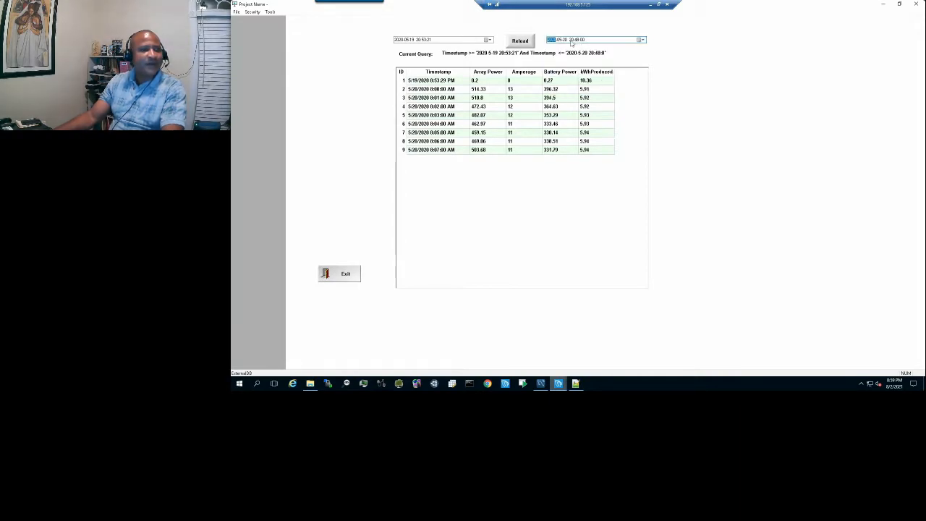
Set the end DateTimePicker's time to 08:07:00 and reload the grid with the resulting query range
left_click(572, 40)
type("8")
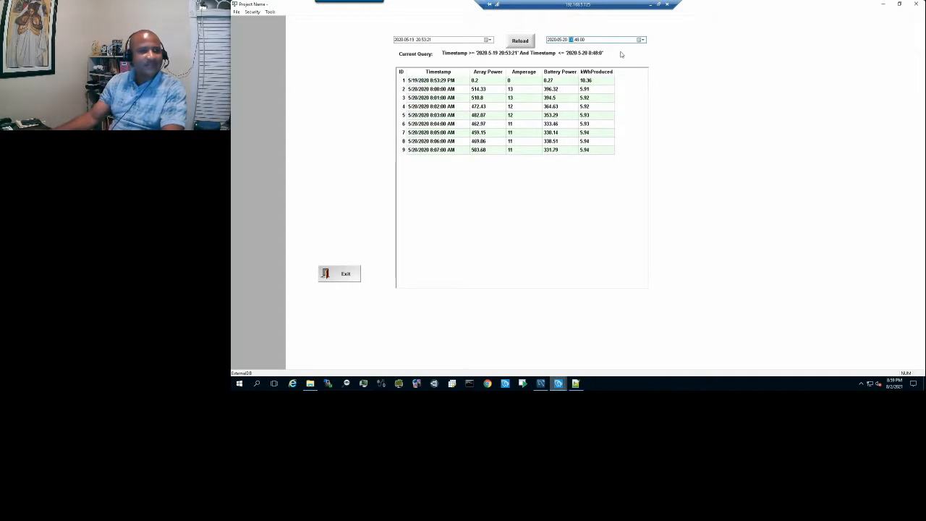
left_click(576, 40)
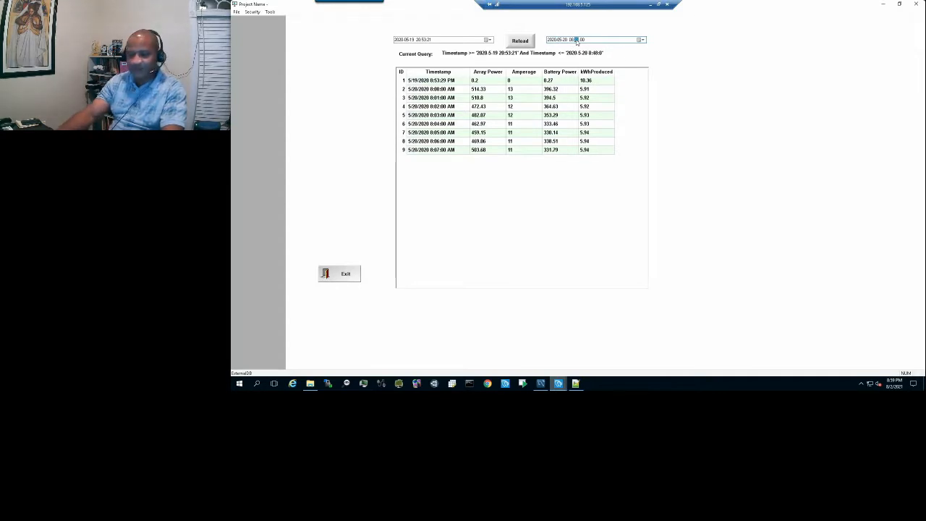
type("7")
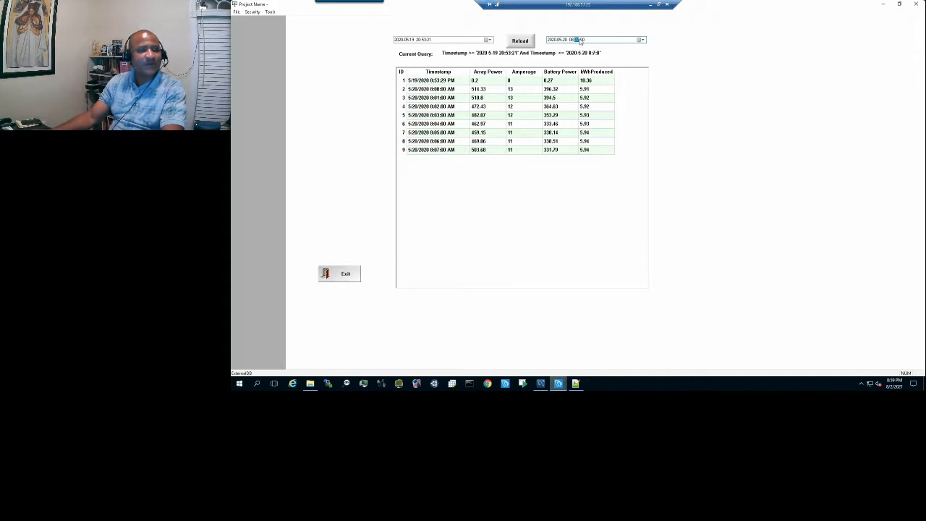
left_click(518, 41)
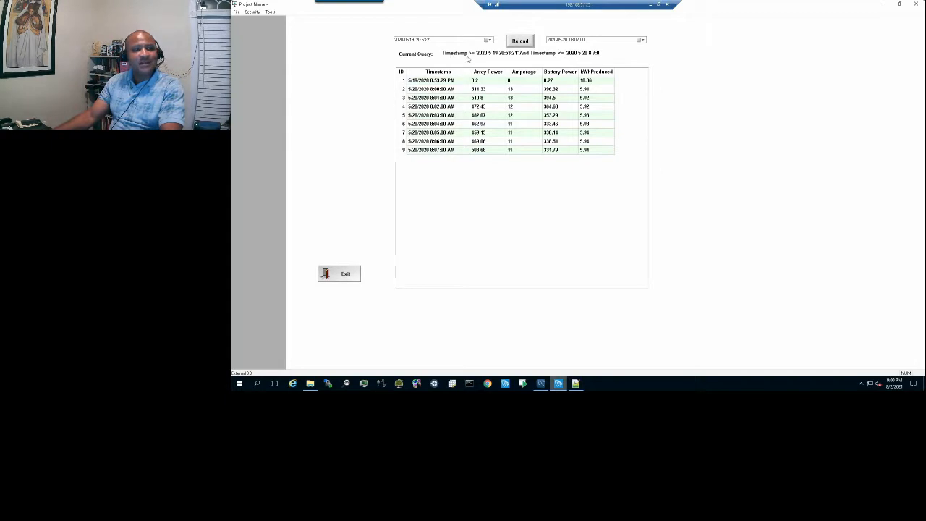
Extend the query range by setting the end time to 14:30:00, and reload the grid
left_click(572, 39)
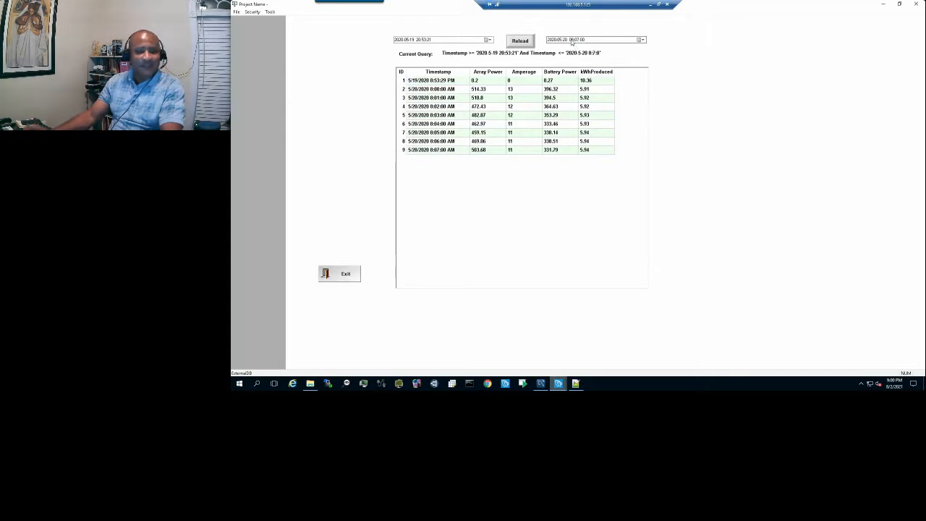
type("14")
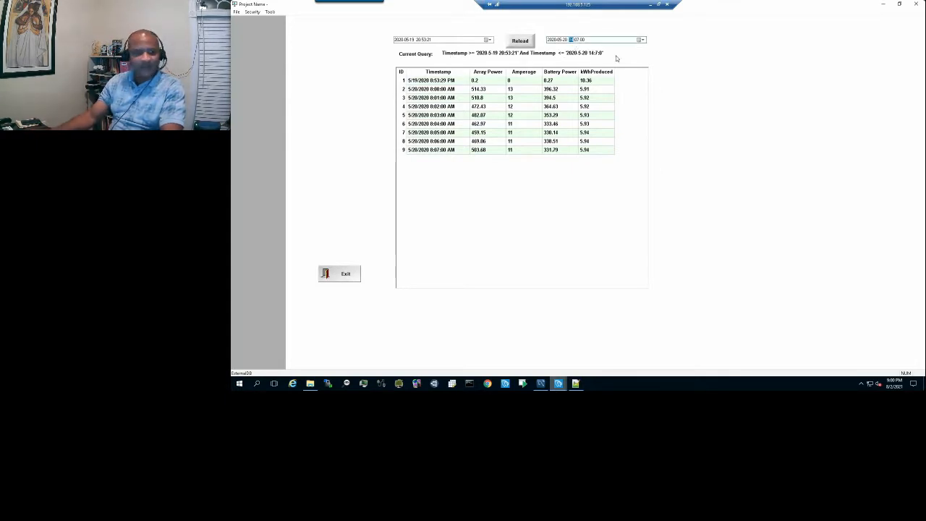
left_click(576, 40)
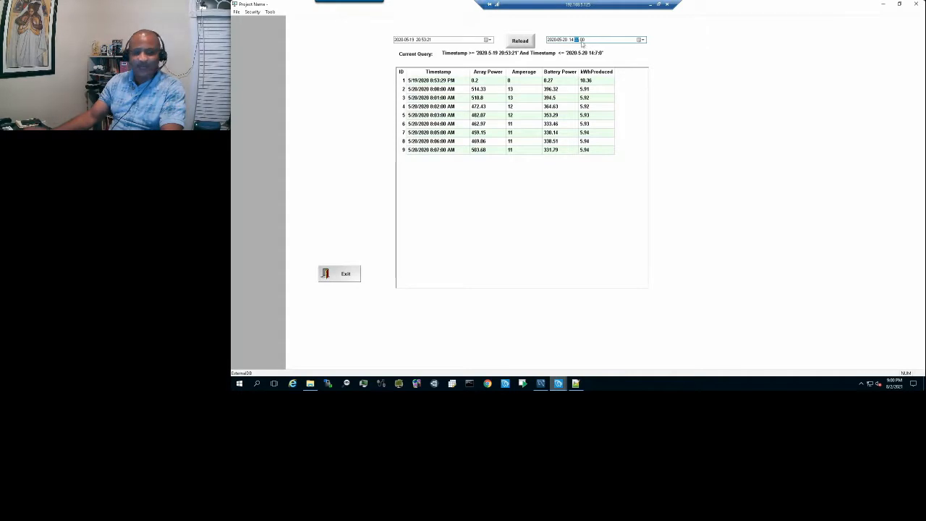
type("30")
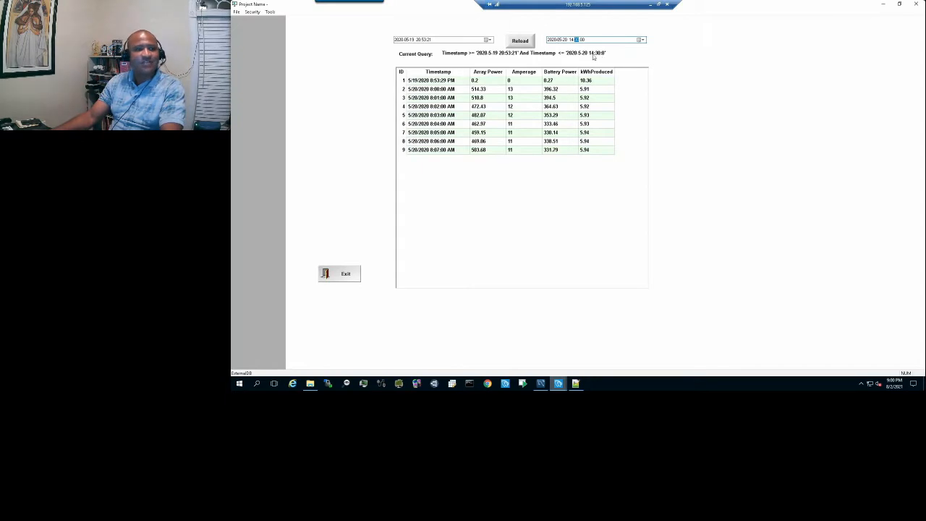
left_click(519, 42)
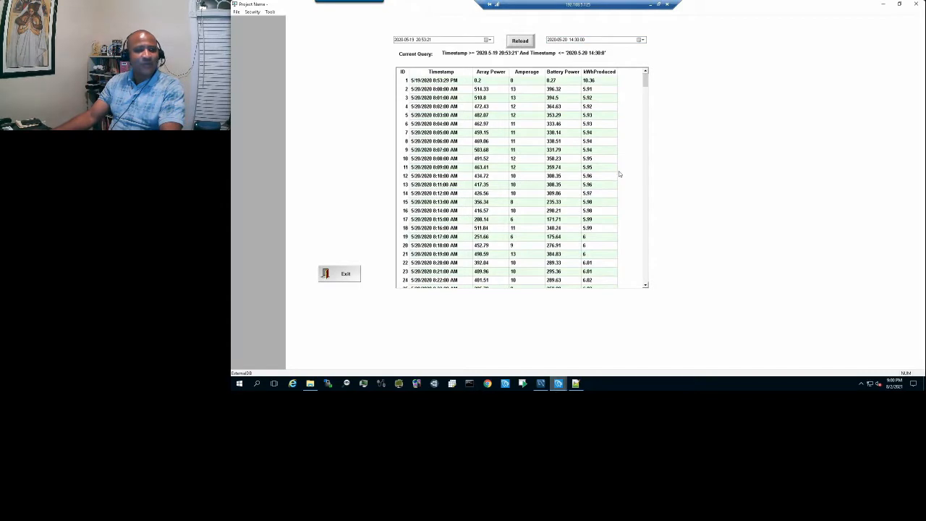
mouse_move(645, 84)
left_mouse_down()
mouse_move(645, 205)
mouse_move(648, 75)
left_mouse_up()
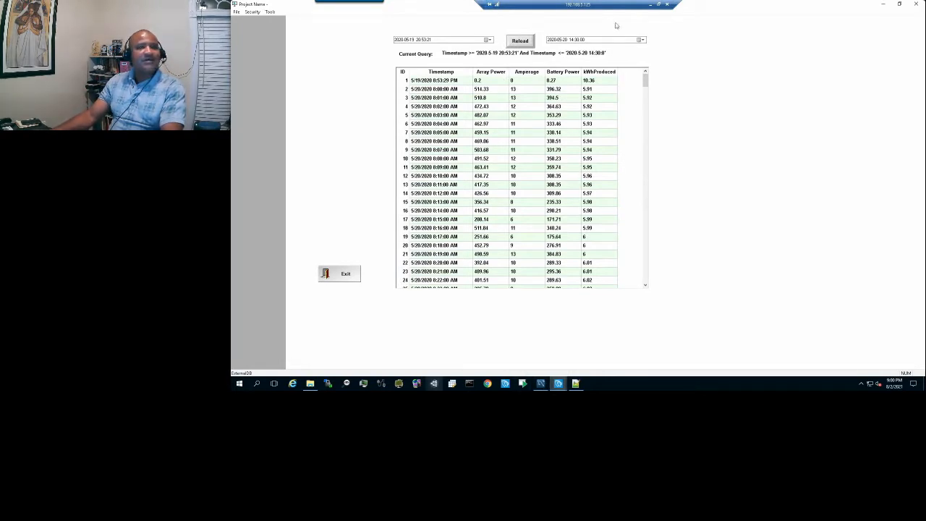
Minimize the remote desktop session and advance the presentation to its closing slide
left_click(650, 5)
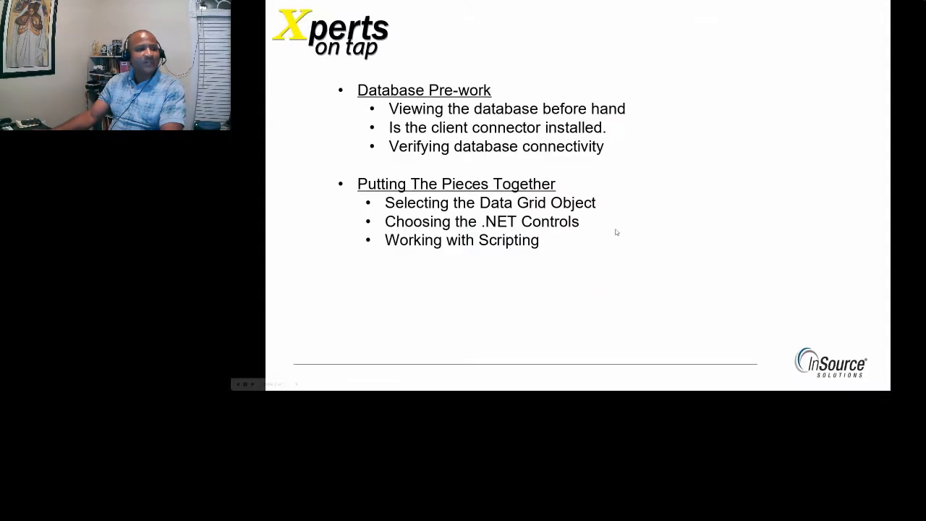
left_click(613, 251)
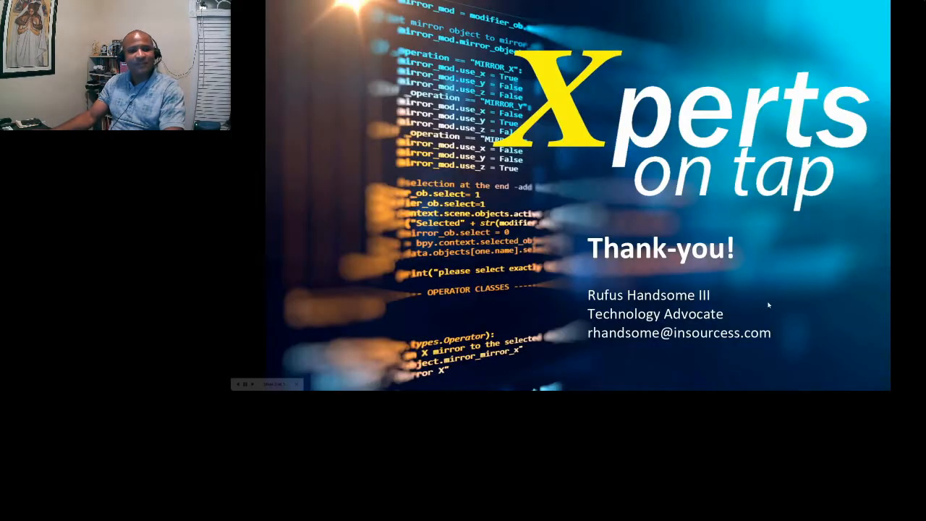